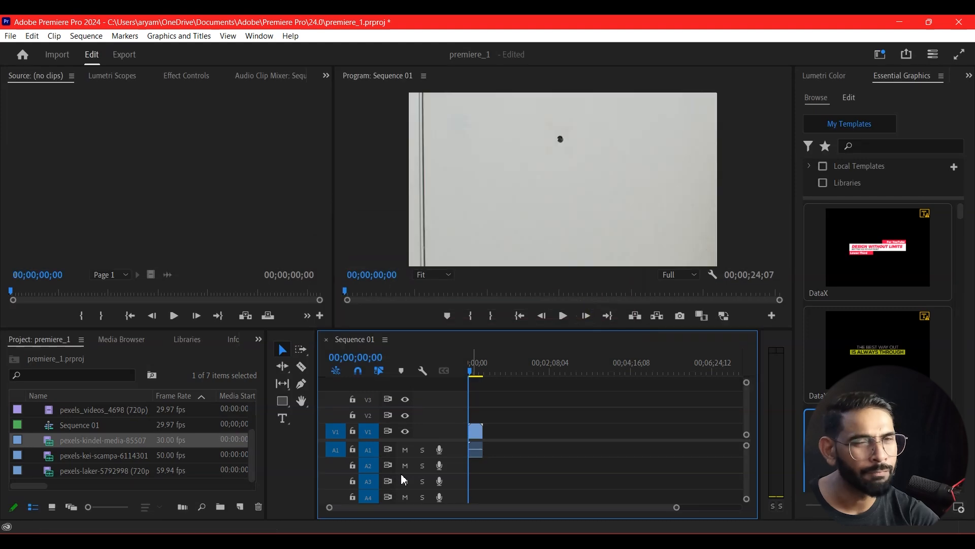
Step: Append pexels-kei-scampa-6114301, pexels-laker-5792998, pexels_videos_4698 and pexels_videos_2880 in that order after the existing clip on Video 1
left_click_drag(102, 456, 489, 447)
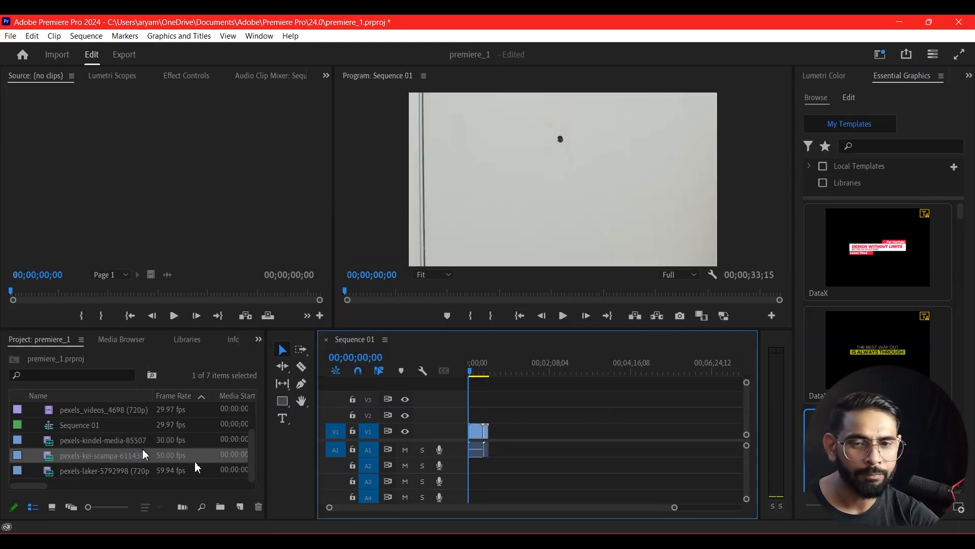
left_click_drag(81, 471, 504, 448)
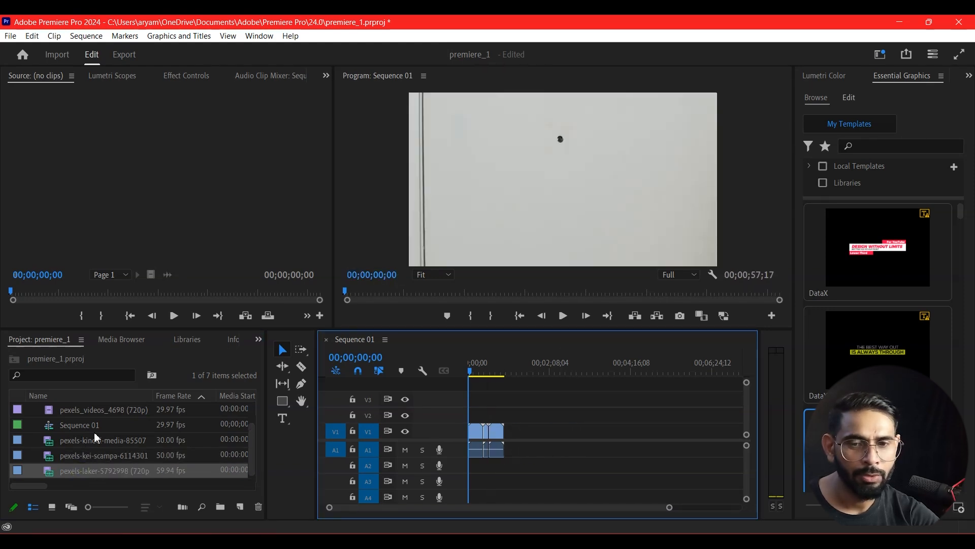
left_click_drag(106, 410, 509, 443)
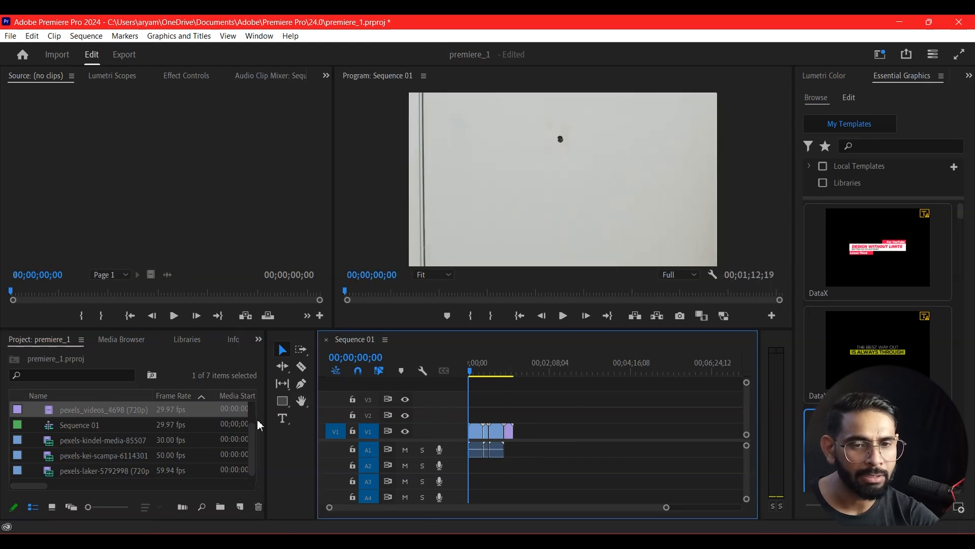
scroll(129, 433, "up", 2)
left_click_drag(102, 410, 559, 426)
Step: Select all clips in the sequence and apply Scale to Frame Size to them, with the playhead at 00;00;11;00
left_click_drag(553, 373, 477, 398)
left_click_drag(610, 404, 510, 441)
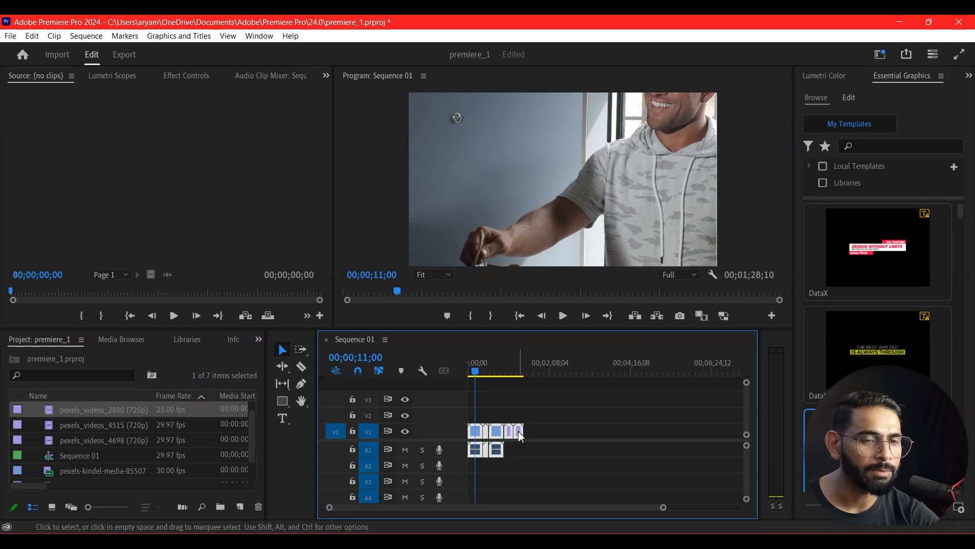
right_click(520, 435)
scroll(520, 436, "down", 3)
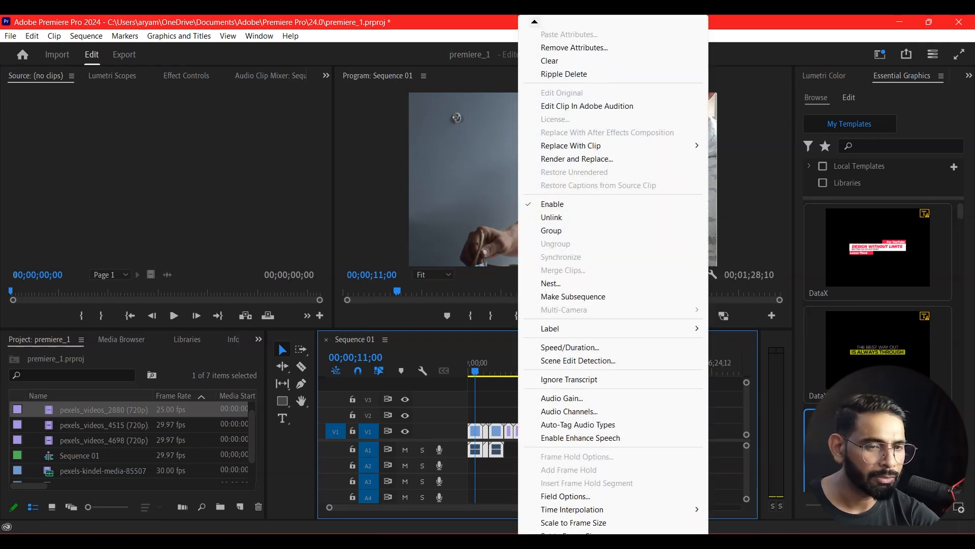
left_click(569, 523)
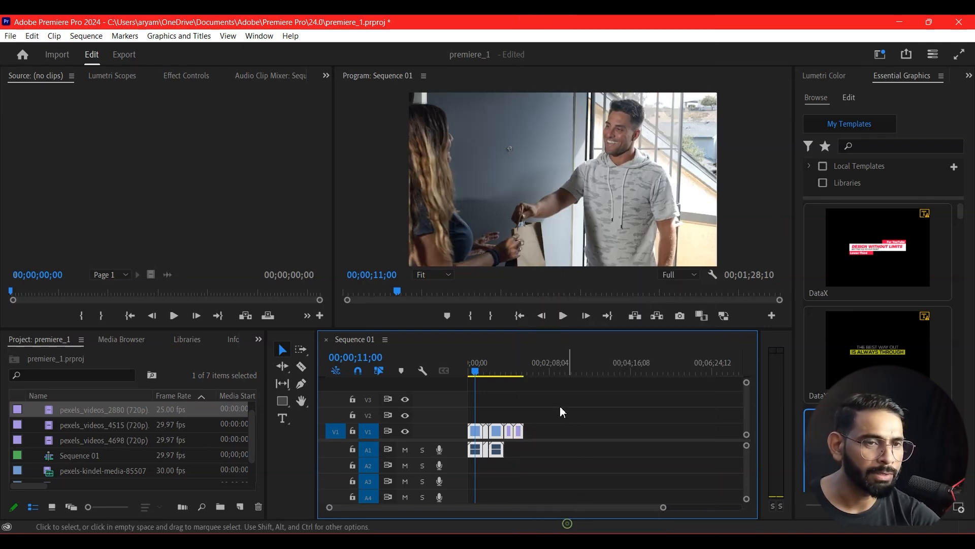
Step: Enlarge the Video 1 track and scrub through the clips on the timeline to examine how they fill the frame
left_click_drag(482, 371, 512, 371)
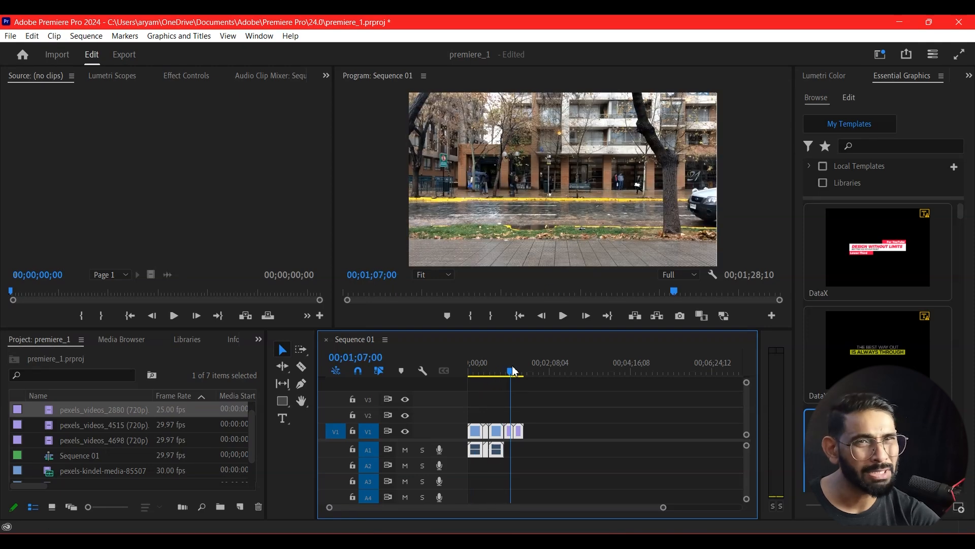
key("ctrl+=")
key("ctrl+=")
key("ctrl+=")
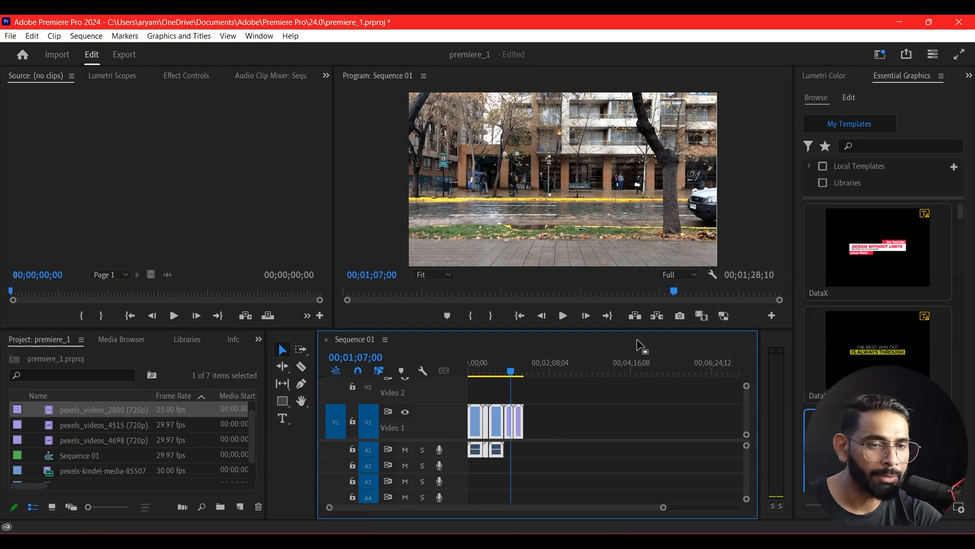
key("=")
key("=")
key("=")
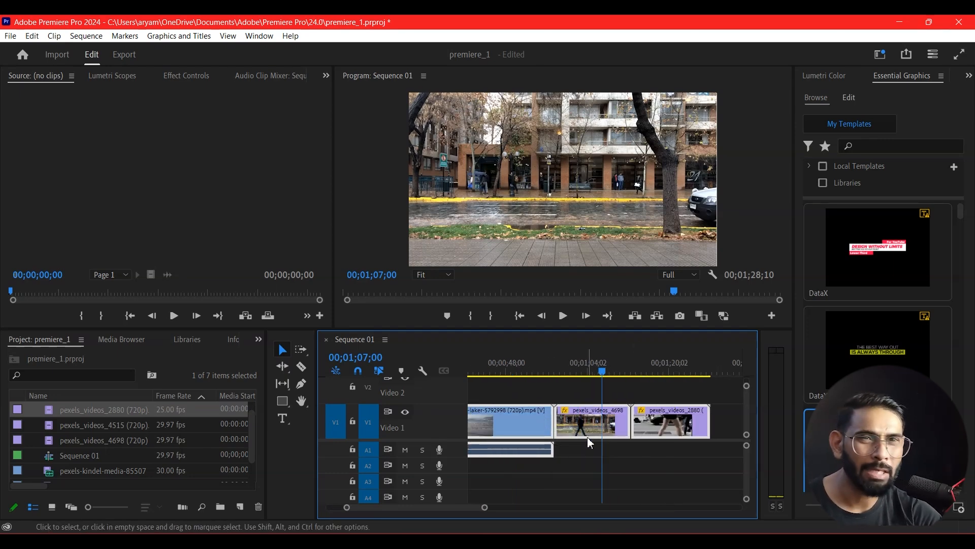
left_click_drag(605, 372, 371, 503)
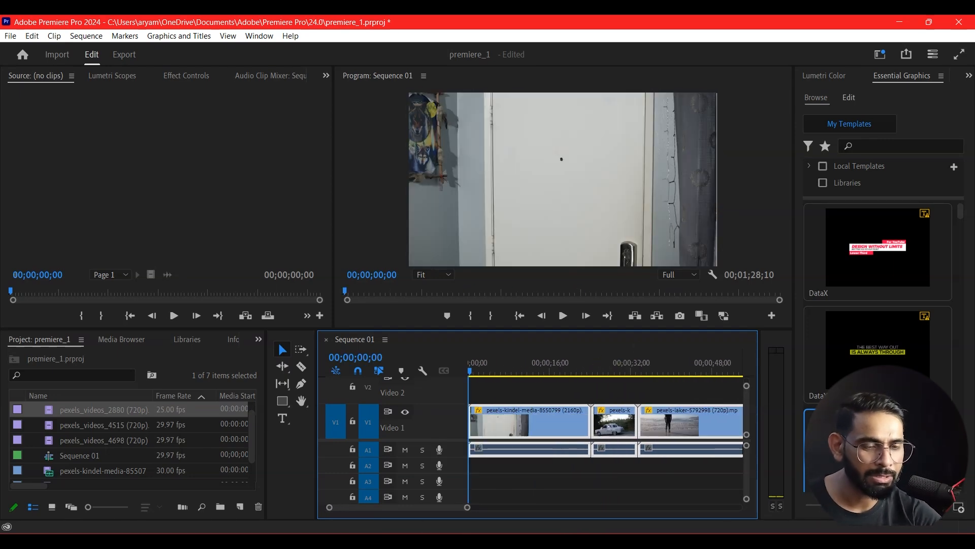
key("minus")
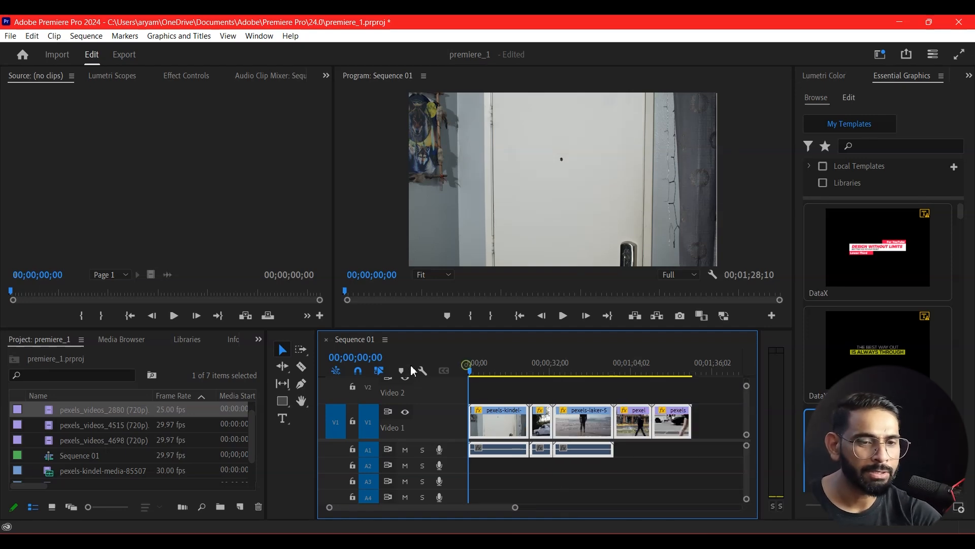
left_click_drag(497, 373, 553, 386)
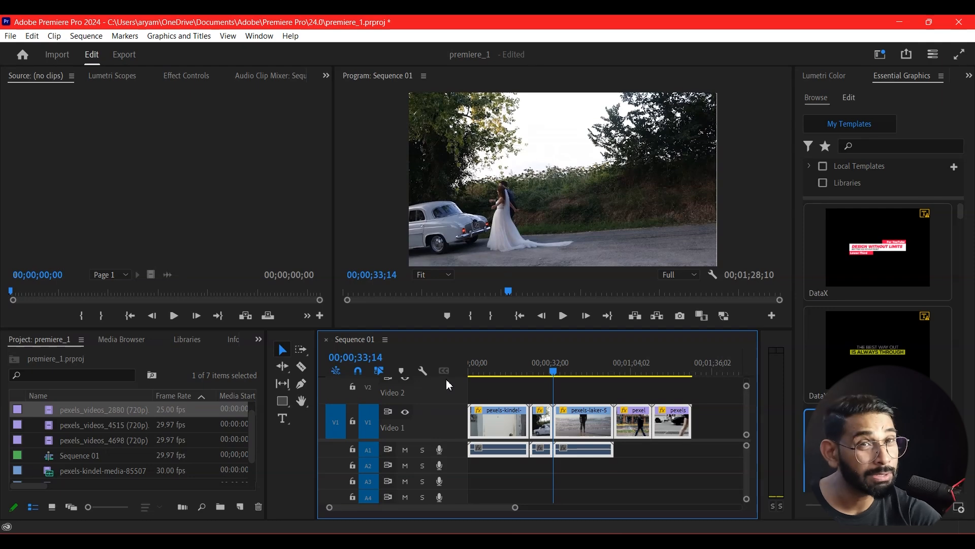
Step: Select only the last clip and undo the Scale to Frame Size change
left_click(697, 477)
mouse_move(683, 430)
left_mouse_down()
mouse_move(698, 433)
mouse_move(629, 487)
mouse_move(683, 430)
left_mouse_up()
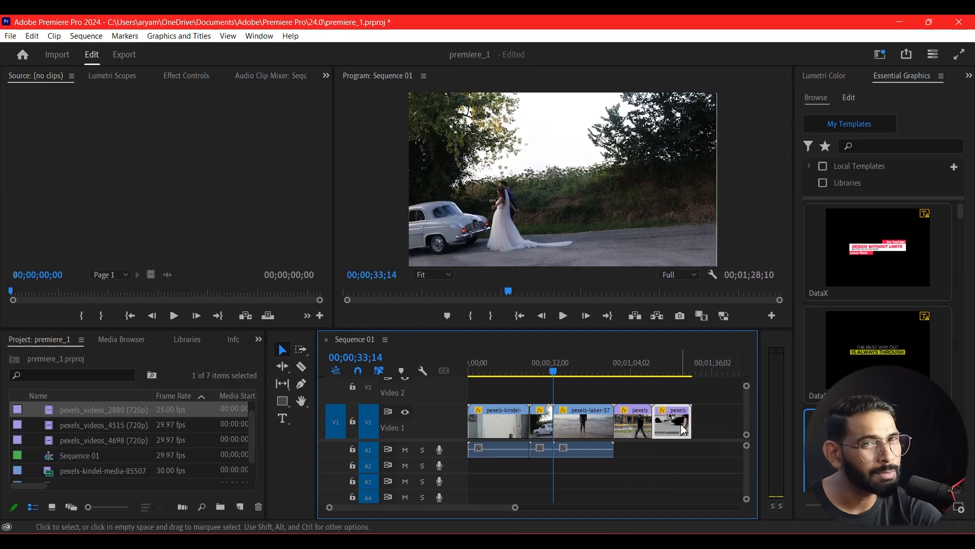
key("ctrl+z")
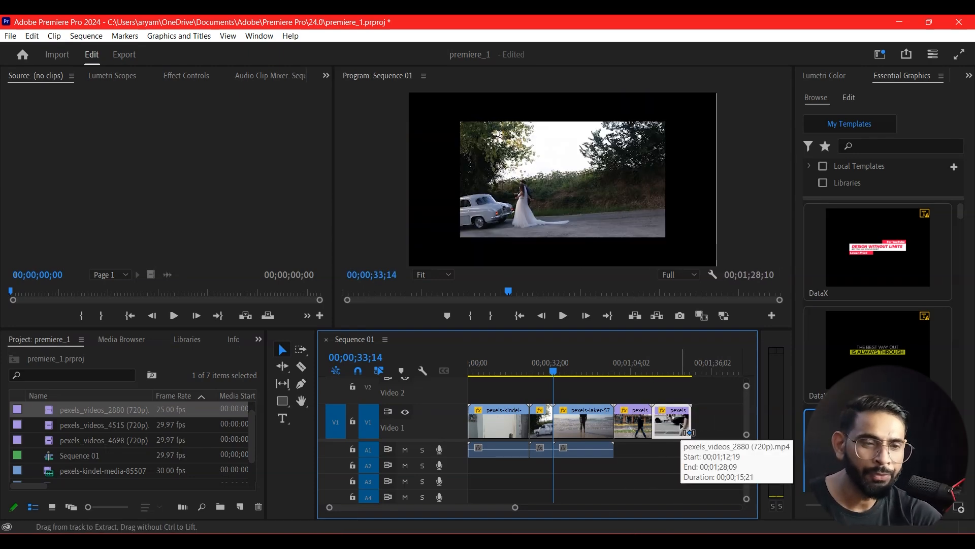
Step: Trim about 10 seconds off the end of the last clip, and extend it back out to about 00;01;27;18
left_click_drag(689, 414, 664, 421)
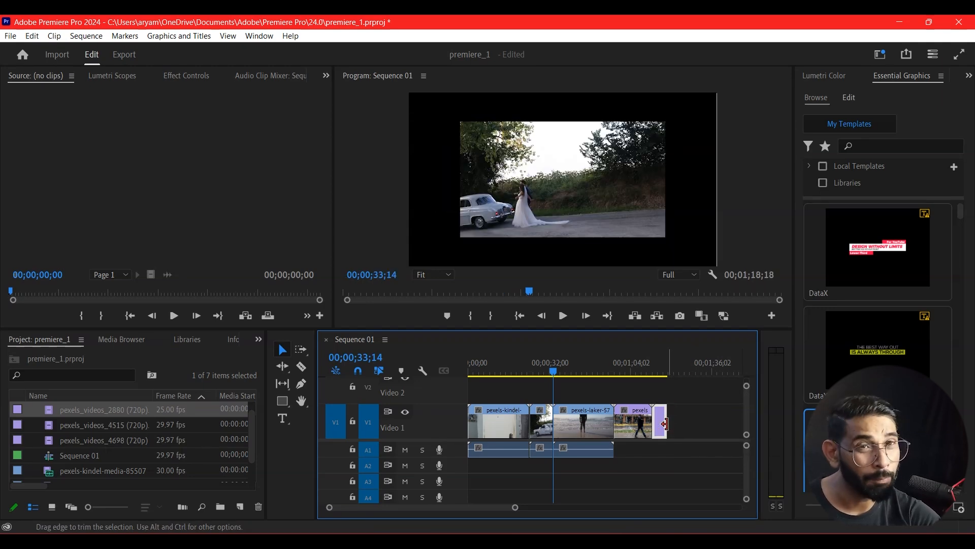
left_click_drag(665, 423, 689, 423)
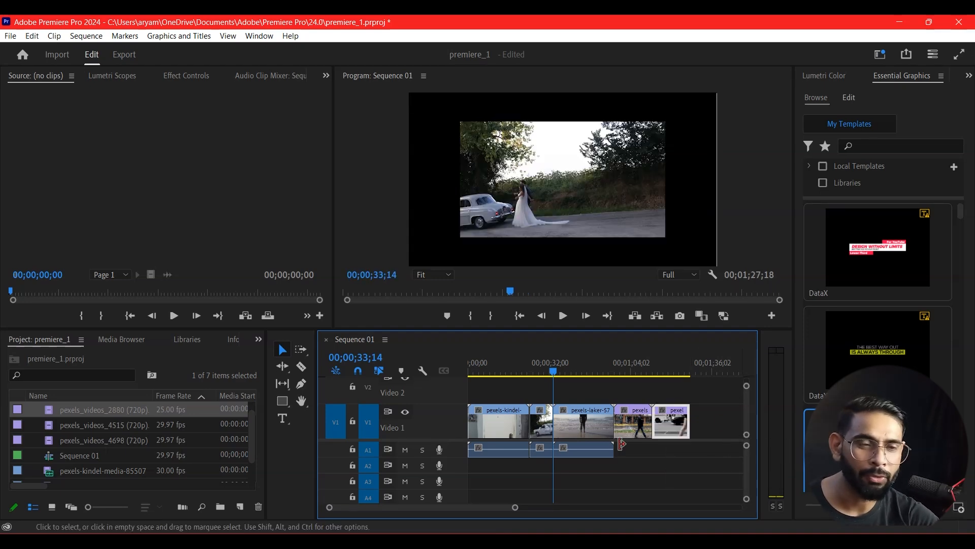
Step: Shrink the enlarged video track back to a medium height, leaving the audio tracks taller
left_click(565, 418)
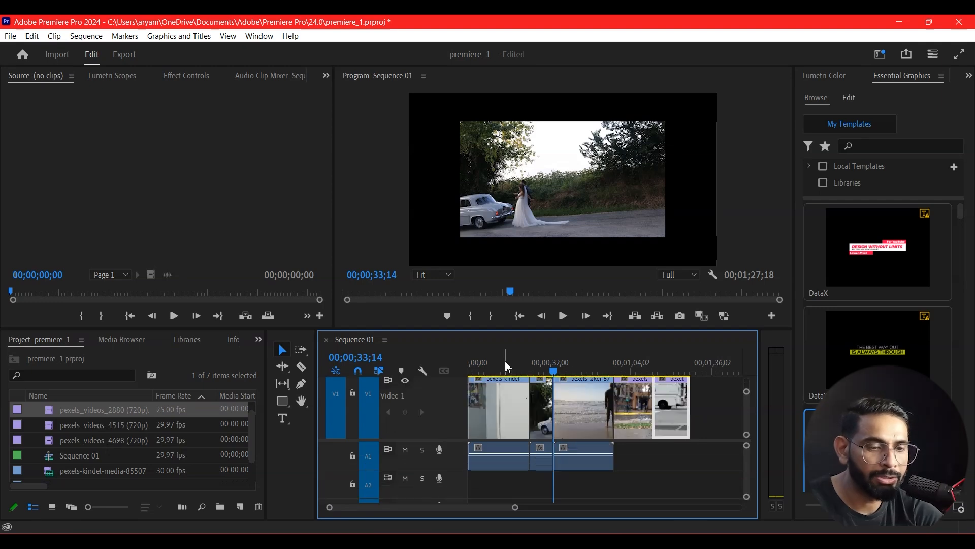
key("ctrl+minus")
key("ctrl+minus")
key("ctrl+minus")
key("ctrl+minus")
key("ctrl+minus")
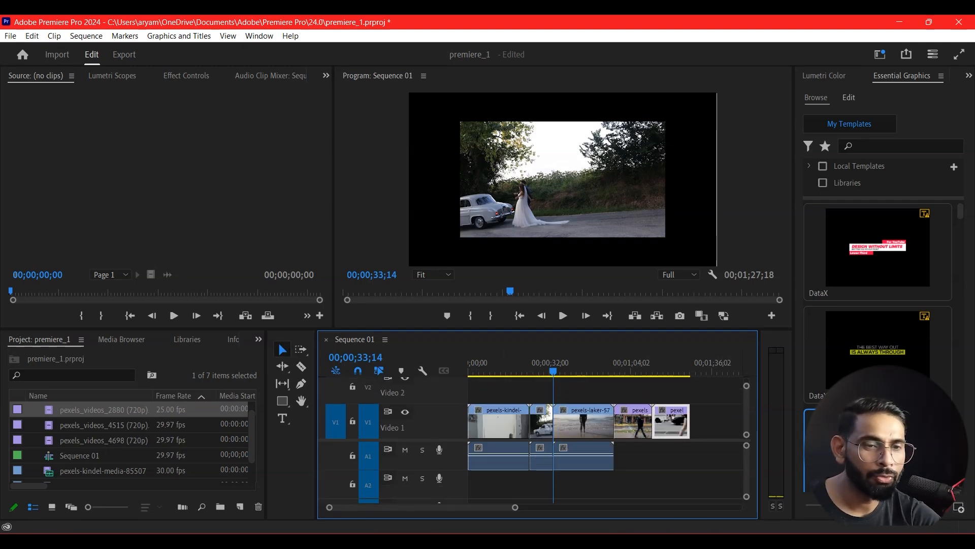
Step: Nudge the volume line of the third clip's audio and move the last clip about 3 seconds earlier over the fourth clip
left_click(588, 457)
mouse_move(588, 456)
left_mouse_down()
mouse_move(589, 466)
mouse_move(588, 455)
left_mouse_up()
left_click_drag(684, 420, 675, 428)
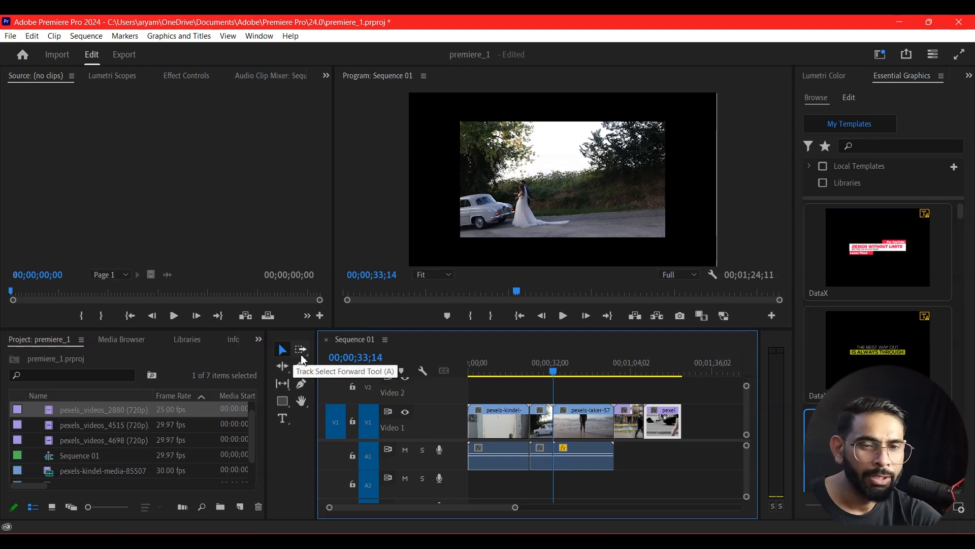
Step: Select every clip from the first one onward using the Track Select Forward tool, and try shifting them together
left_click(302, 357)
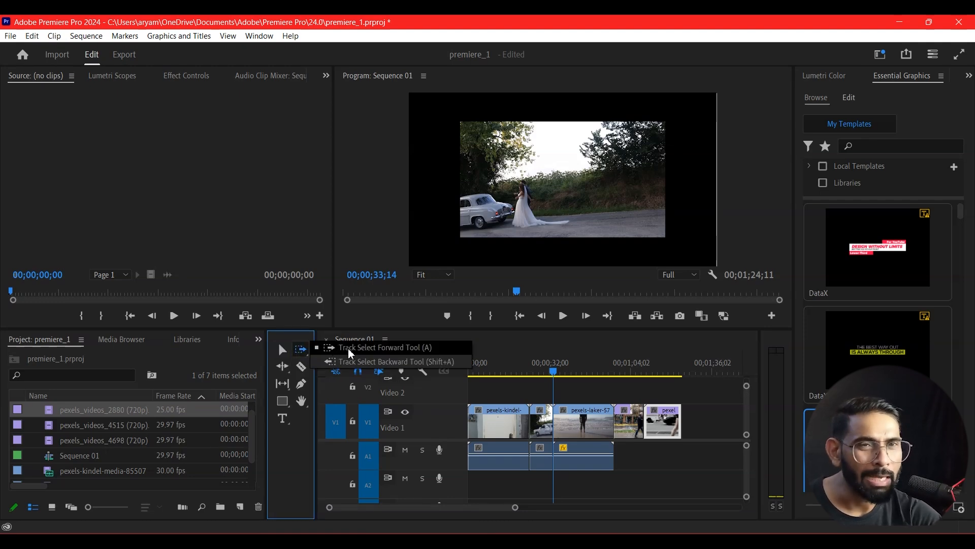
left_click(349, 348)
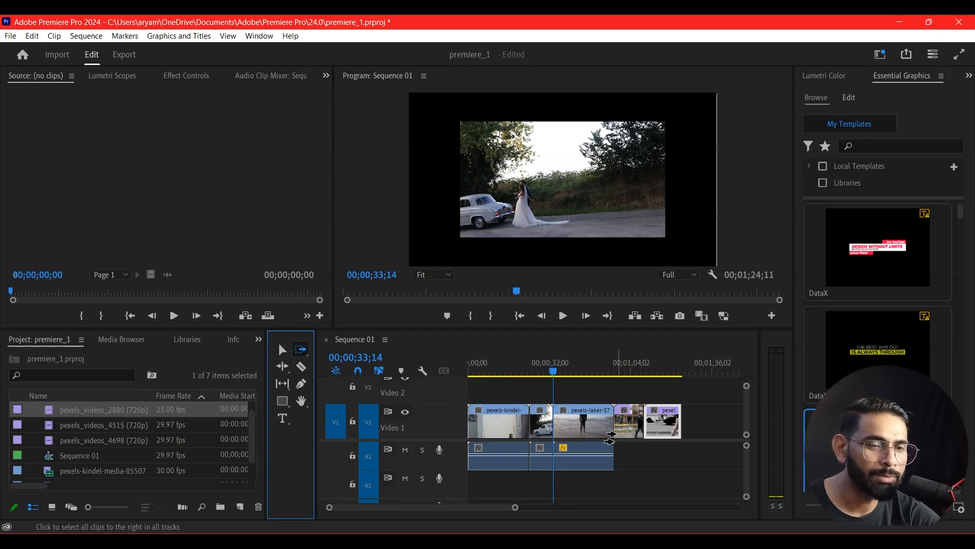
left_click(425, 508)
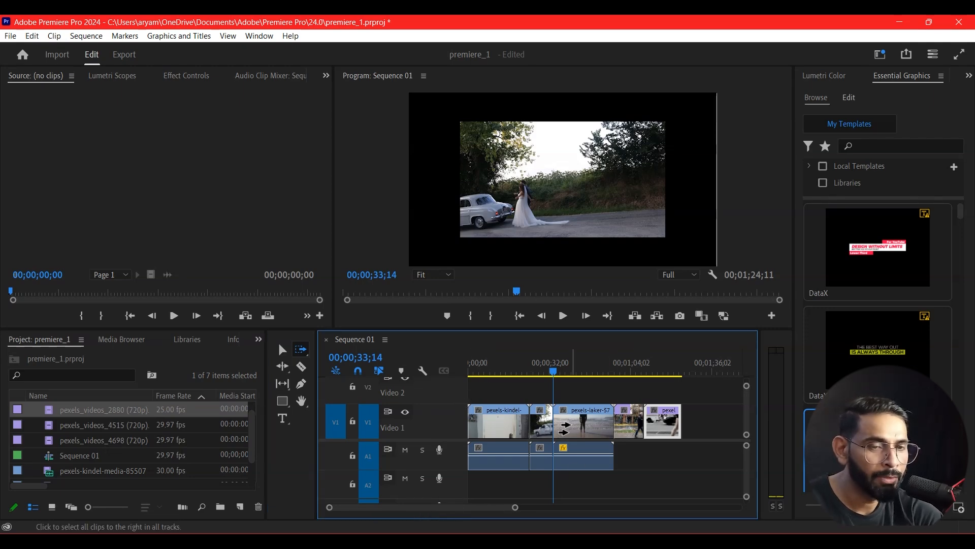
key("minus")
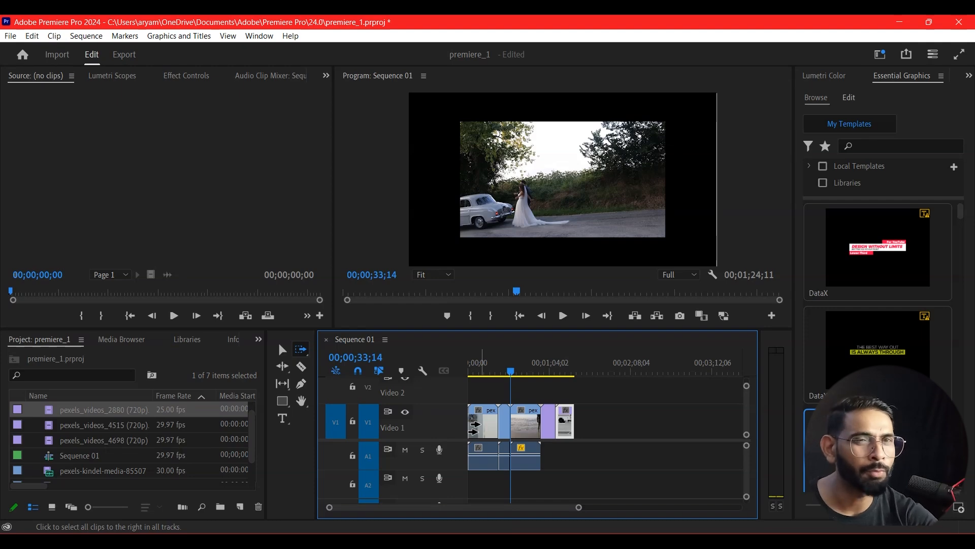
left_click(301, 350)
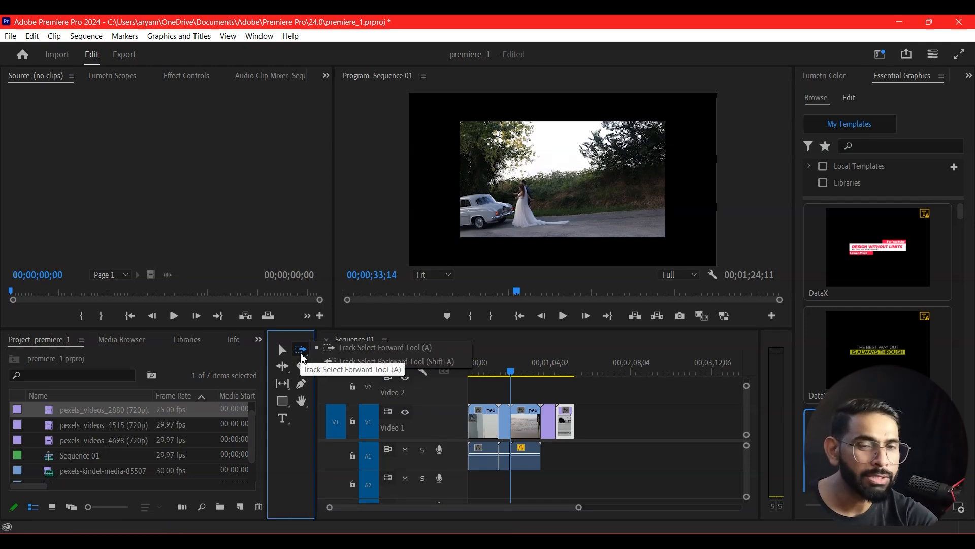
left_click(338, 349)
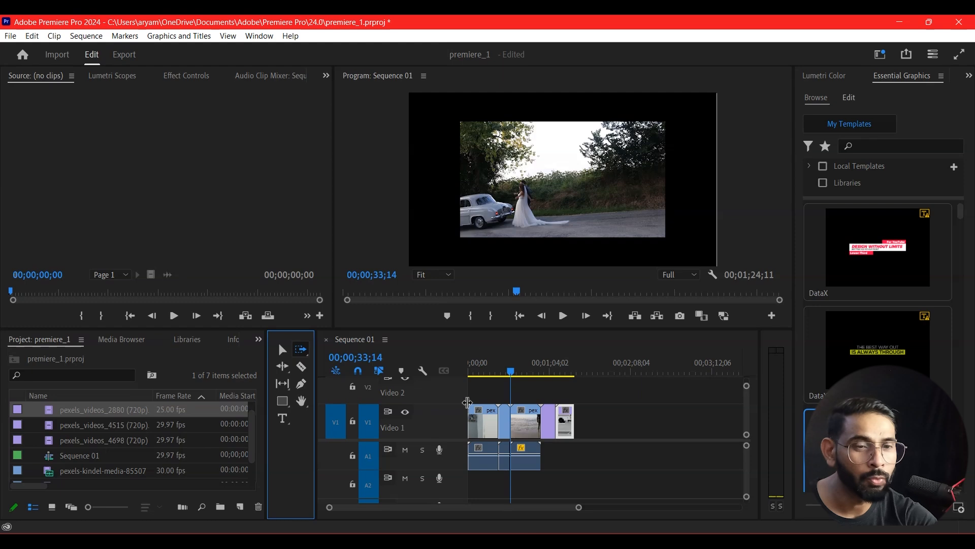
left_click(478, 426)
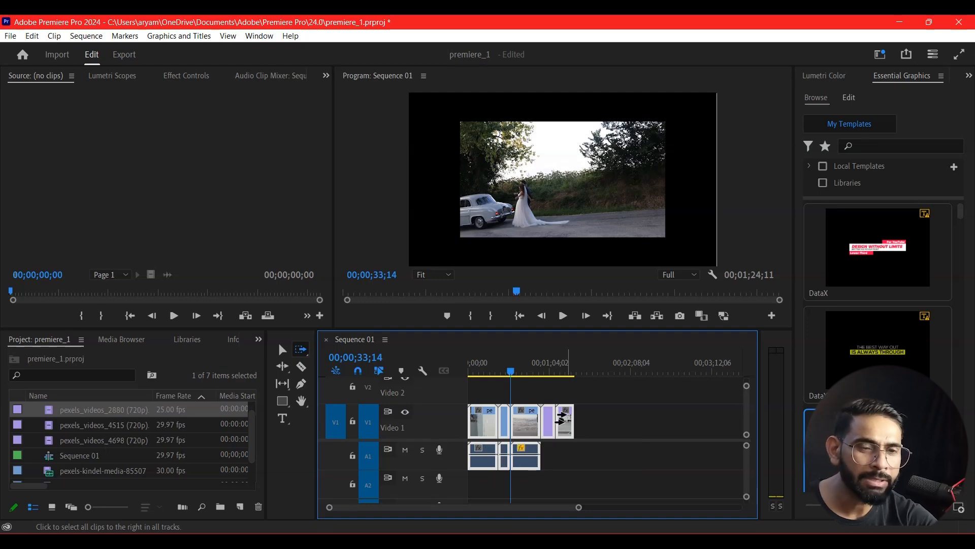
left_click_drag(496, 426, 471, 442)
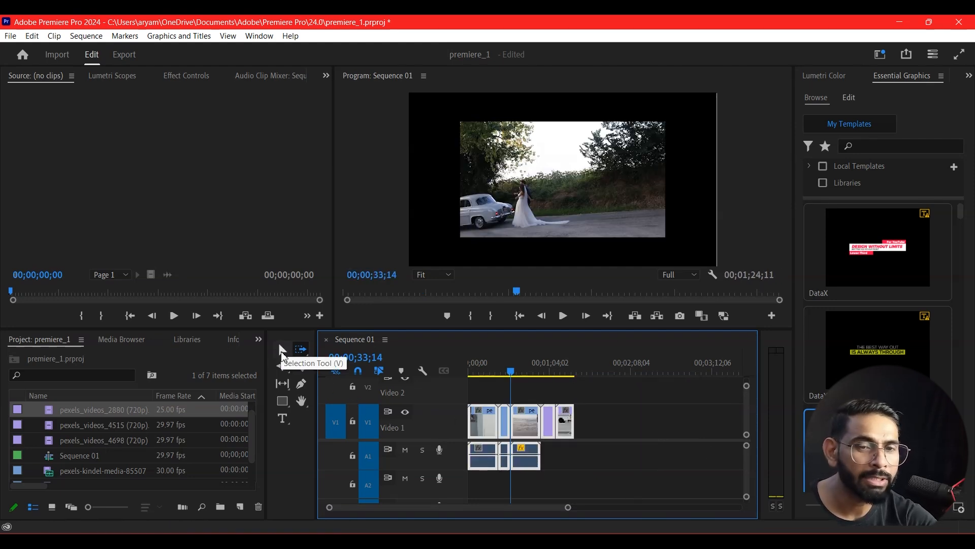
Step: Switch to the Selection tool and marquee-select all the clips on the video and audio tracks
left_click(282, 350)
left_click_drag(672, 392, 466, 494)
left_click_drag(467, 397, 574, 489)
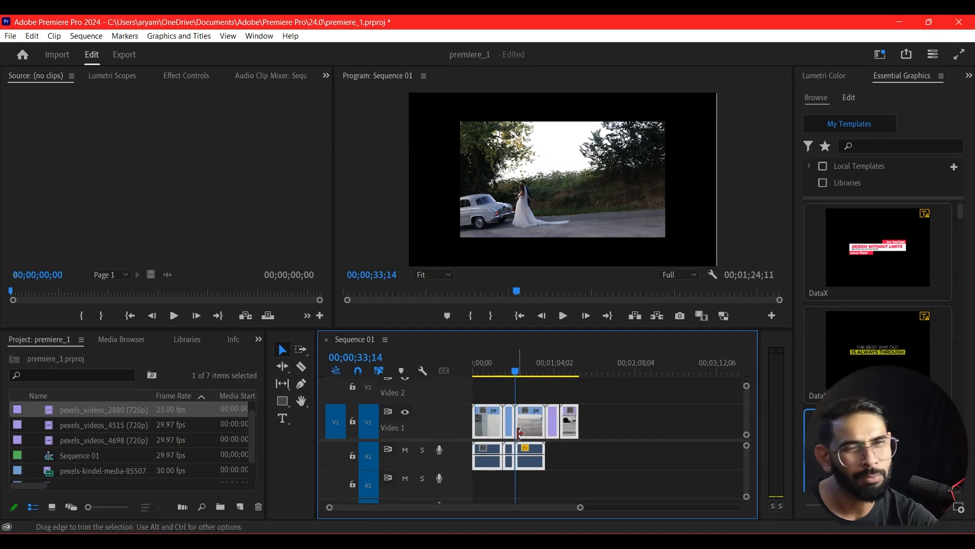
Step: Activate the Track Select Forward tool again, select all clips from the first one, and reduce the selection to the last clip
left_click(306, 354)
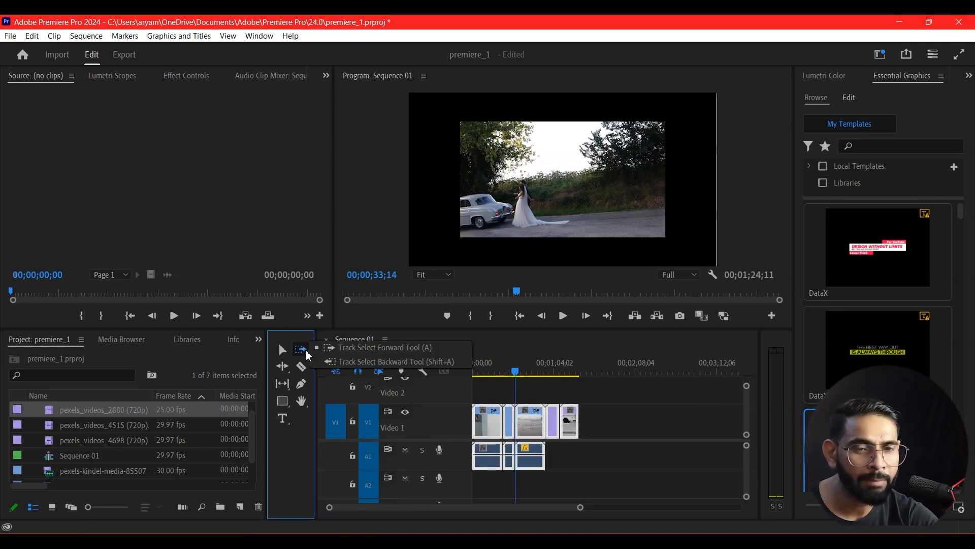
left_click(372, 348)
left_click(553, 489)
left_click(490, 420)
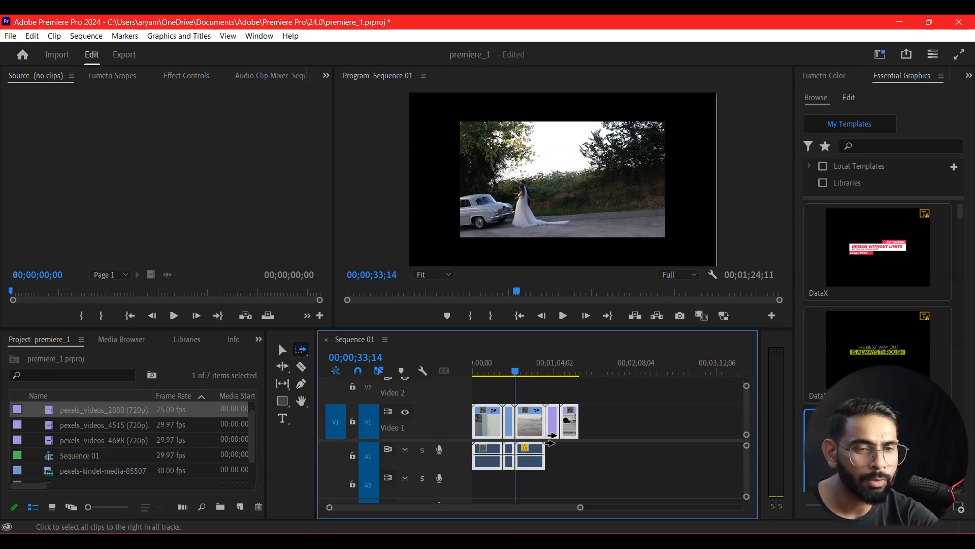
left_click(564, 467)
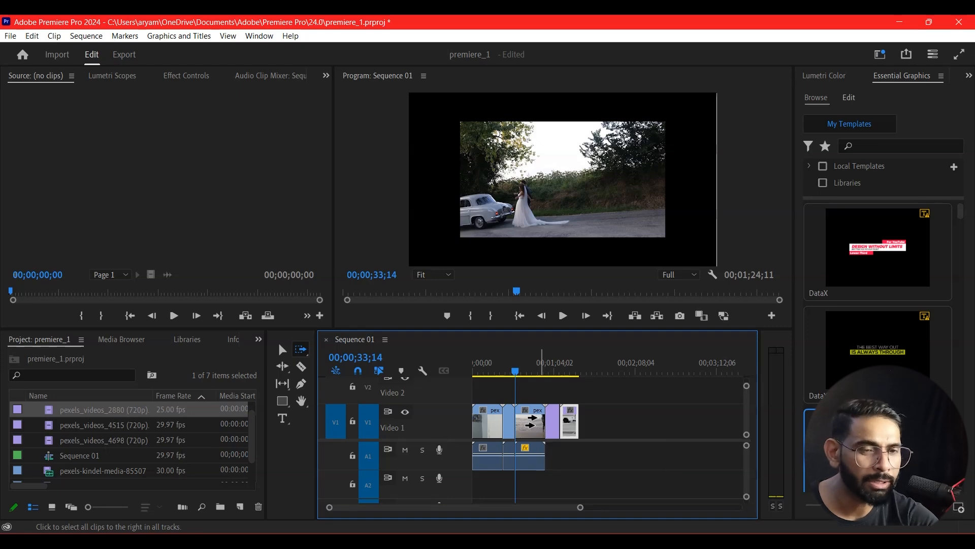
Step: Move the third clip and everything after it about 44 seconds later with Track Select Forward, and undo the move
left_click(534, 425)
left_click_drag(563, 424, 618, 424)
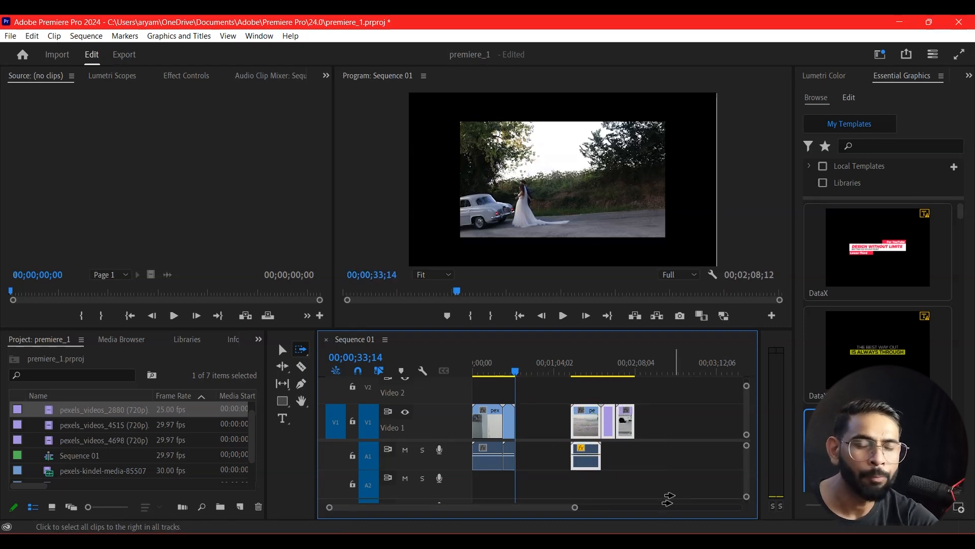
left_click(301, 349)
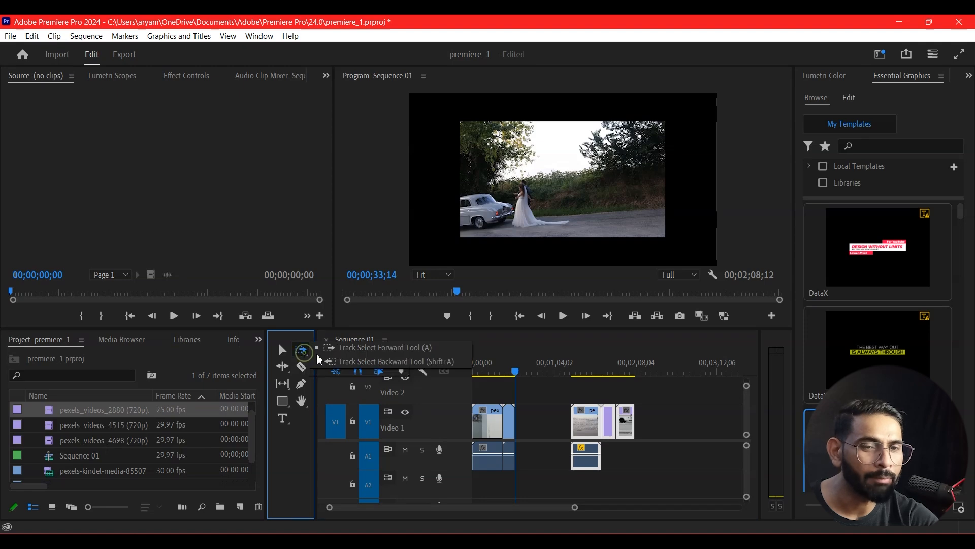
left_click(377, 349)
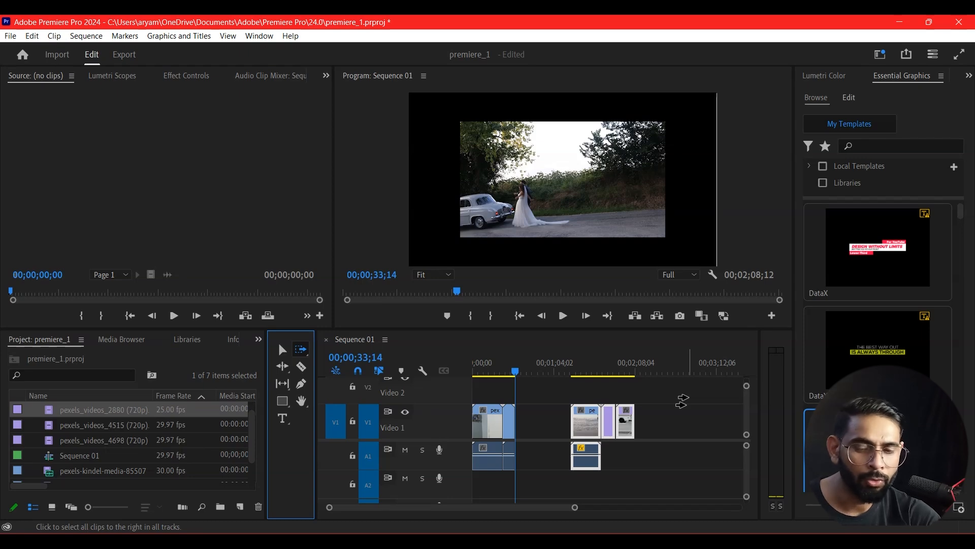
key("ctrl+z")
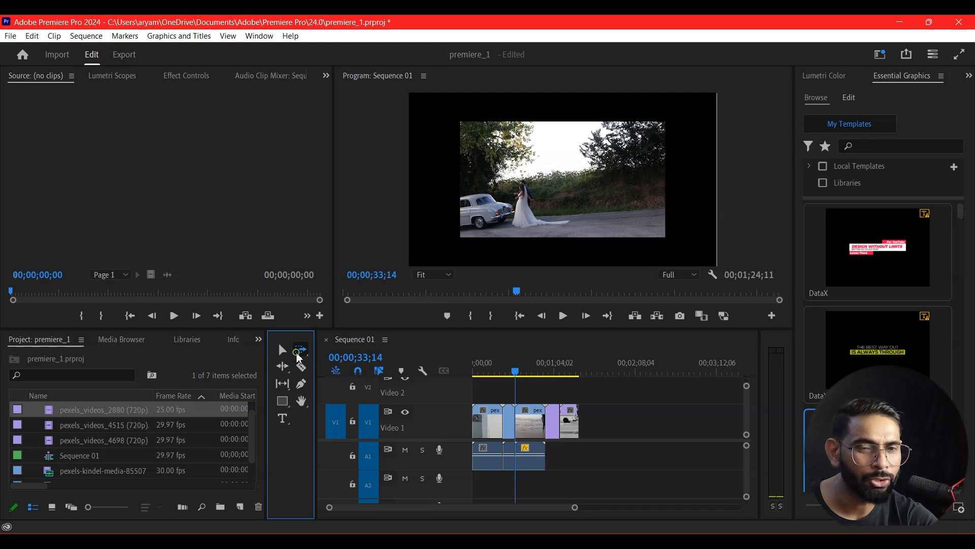
Step: Select clips together with everything before them using the Track Select Backward tool, shift them later in the timeline, and undo the moves
left_click(301, 349)
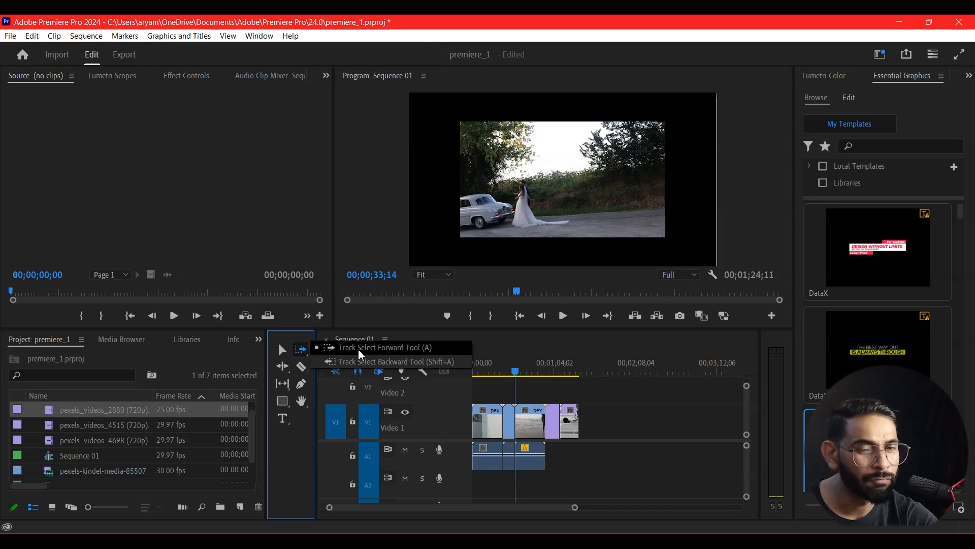
left_click(396, 364)
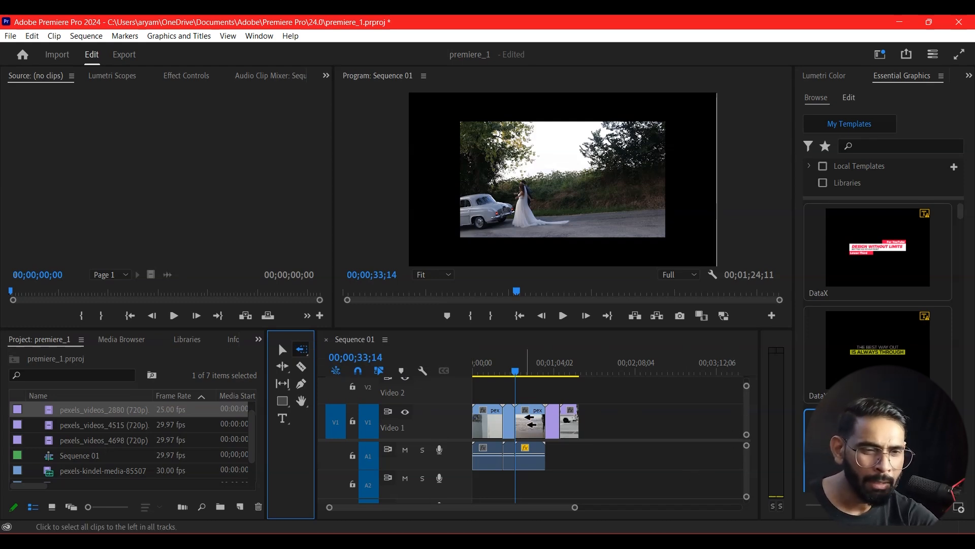
left_click(530, 420)
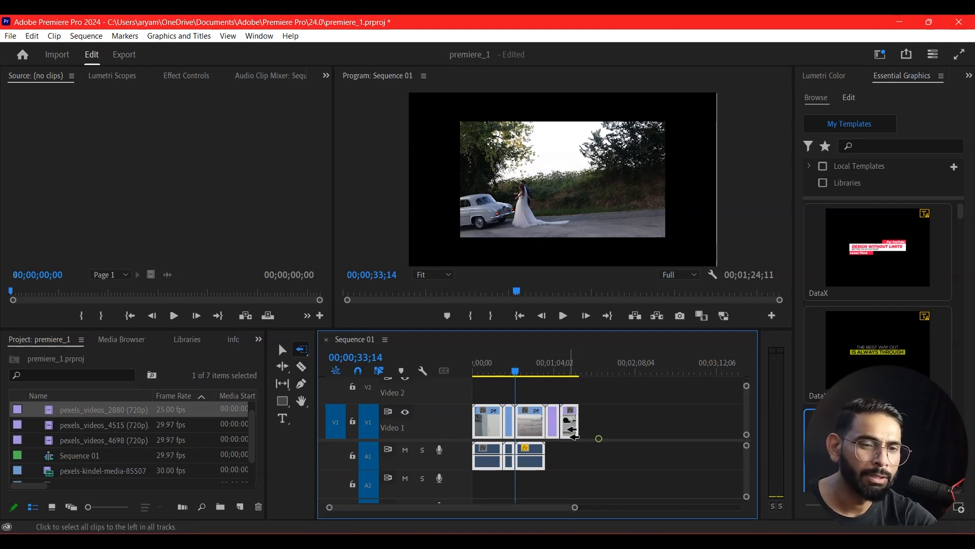
mouse_move(521, 429)
left_mouse_down()
mouse_move(584, 429)
mouse_move(534, 426)
left_mouse_up()
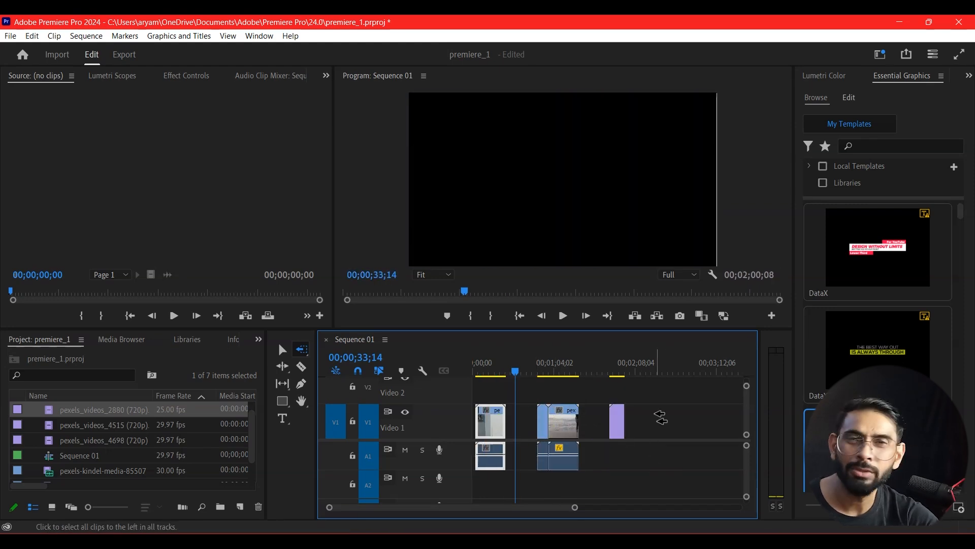
key("ctrl+z")
key("ctrl+z")
key("ctrl+z")
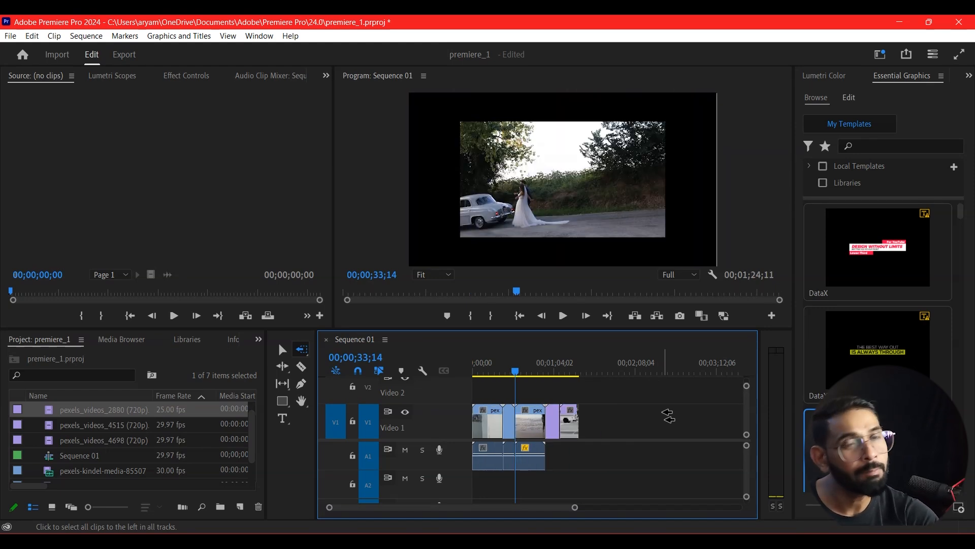
Step: Switch the track selection tool back to Track Select Forward and activate the Ripple Edit tool
left_click(302, 349)
left_click(347, 352)
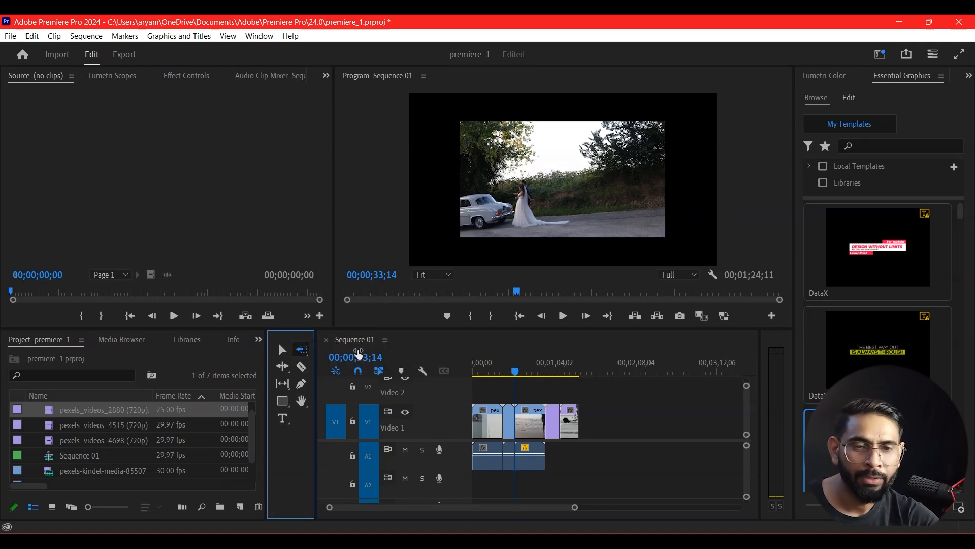
left_click(288, 370)
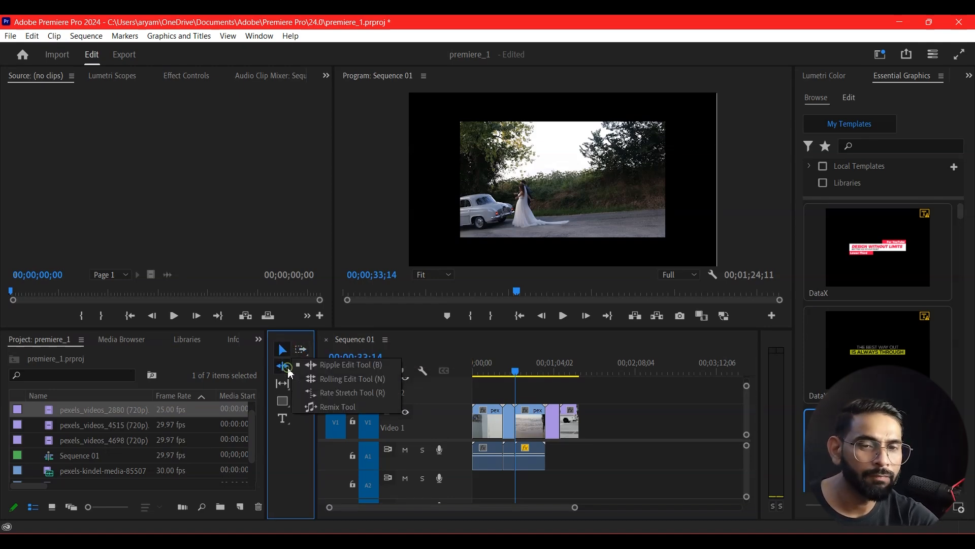
left_click(342, 366)
left_click(283, 368)
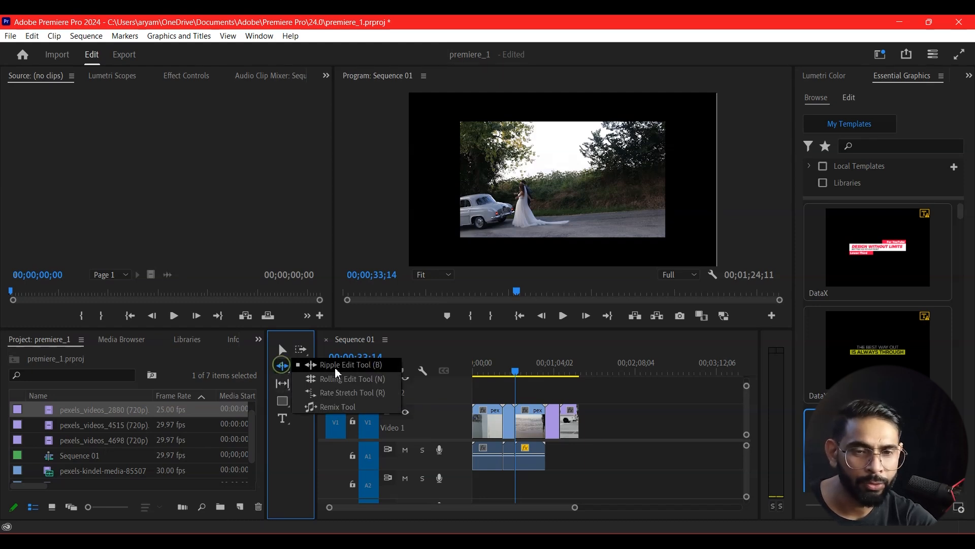
left_click(342, 366)
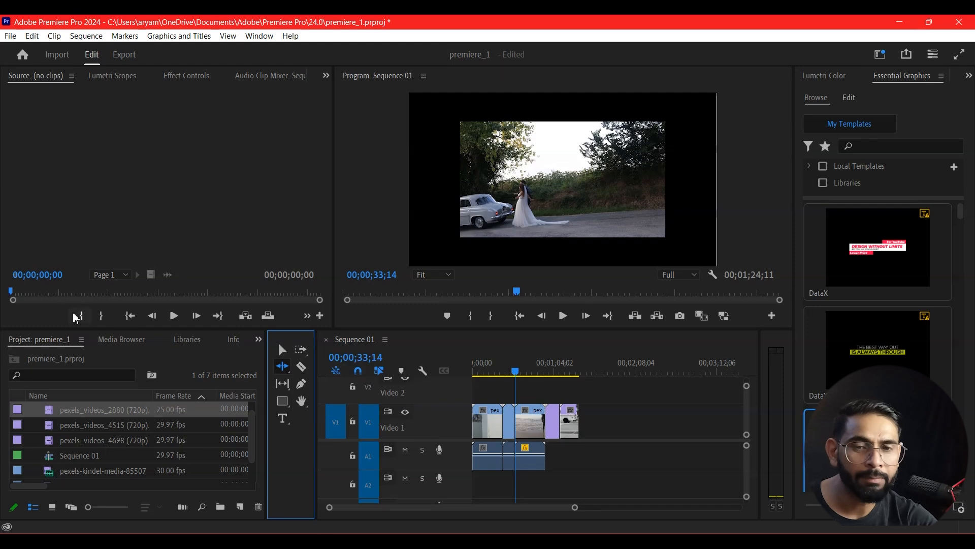
Step: Marquee-select all clips in Sequence 01 with the Selection tool and delete them
key("=")
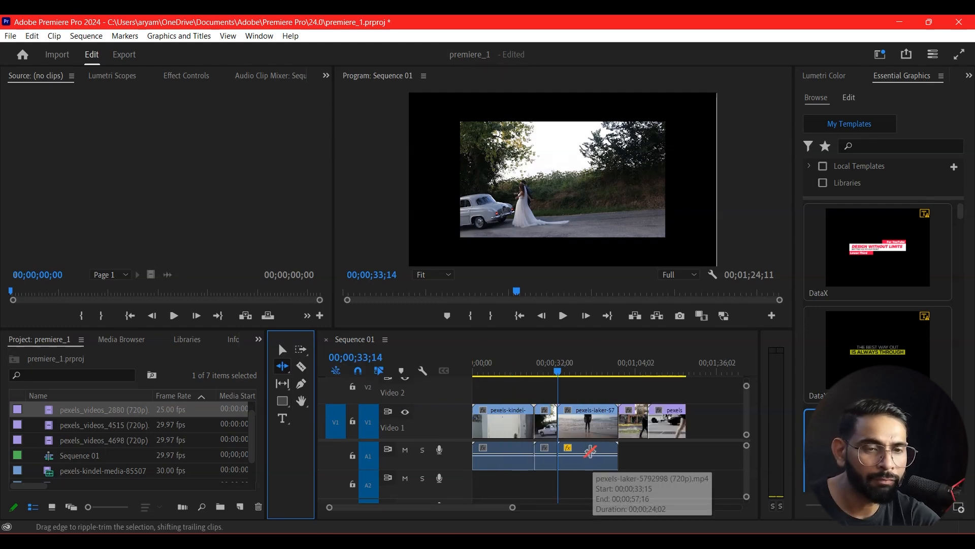
left_click(280, 349)
left_click_drag(724, 410, 460, 483)
key("Delete")
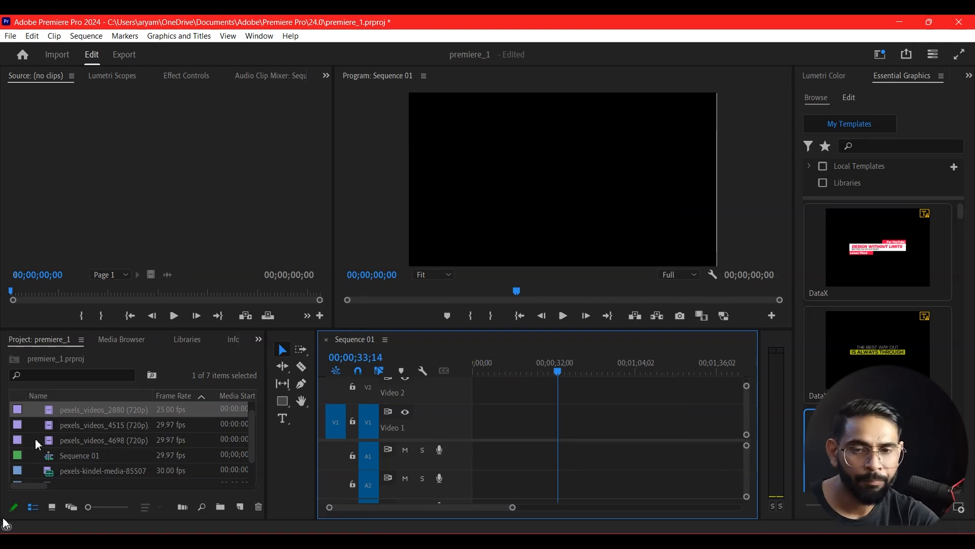
Step: Load pexels_videos_2880 as source, mark its Out point at 00:00:06:05, and place it at the start of track V1
double_click(47, 412)
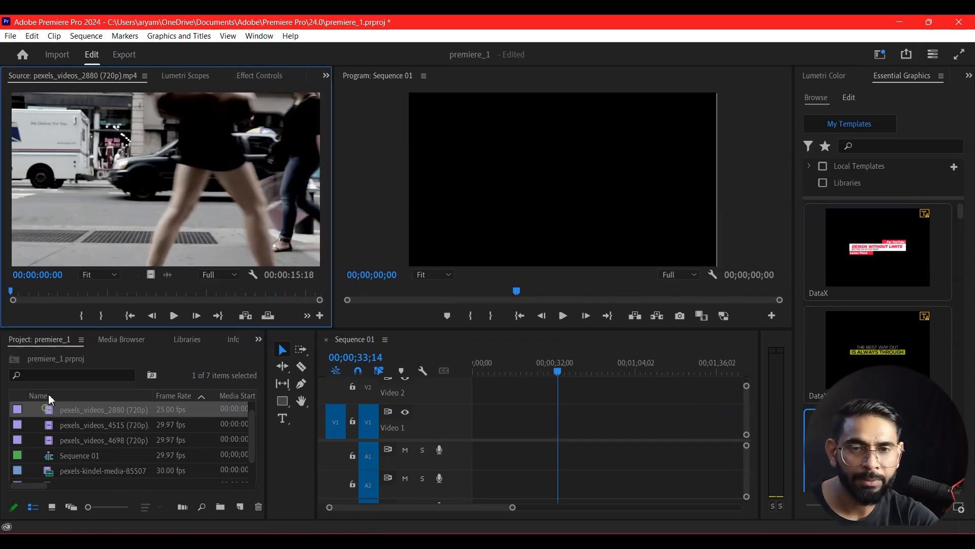
left_click_drag(39, 289, 131, 295)
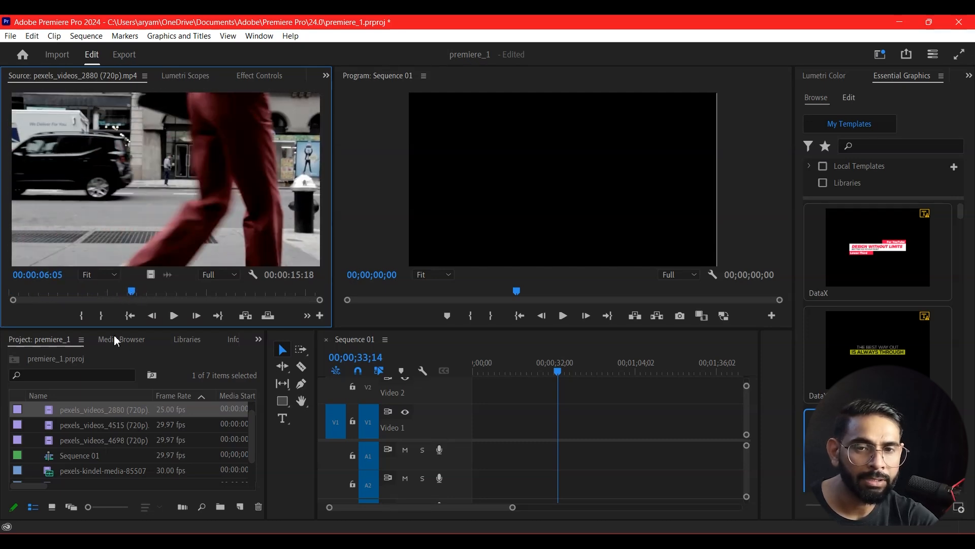
left_click(101, 316)
left_click_drag(273, 310, 457, 432)
left_click(589, 305)
Step: Apply Set to Frame Size to the first clip and scrub through it to check the framing
left_click_drag(557, 375, 476, 402)
key("equal")
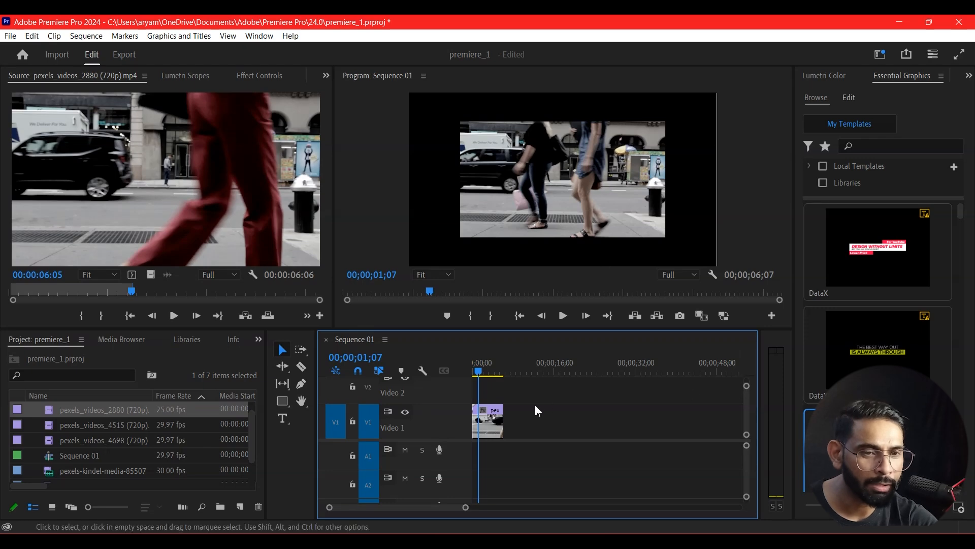
right_click(491, 433)
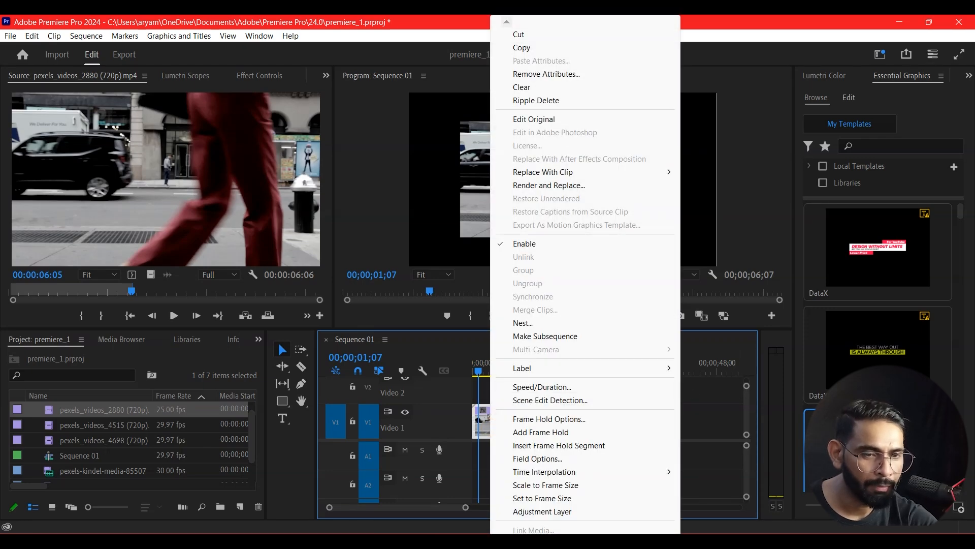
left_click(537, 499)
mouse_move(485, 372)
left_mouse_down()
mouse_move(472, 377)
mouse_move(492, 382)
mouse_move(482, 384)
left_mouse_up()
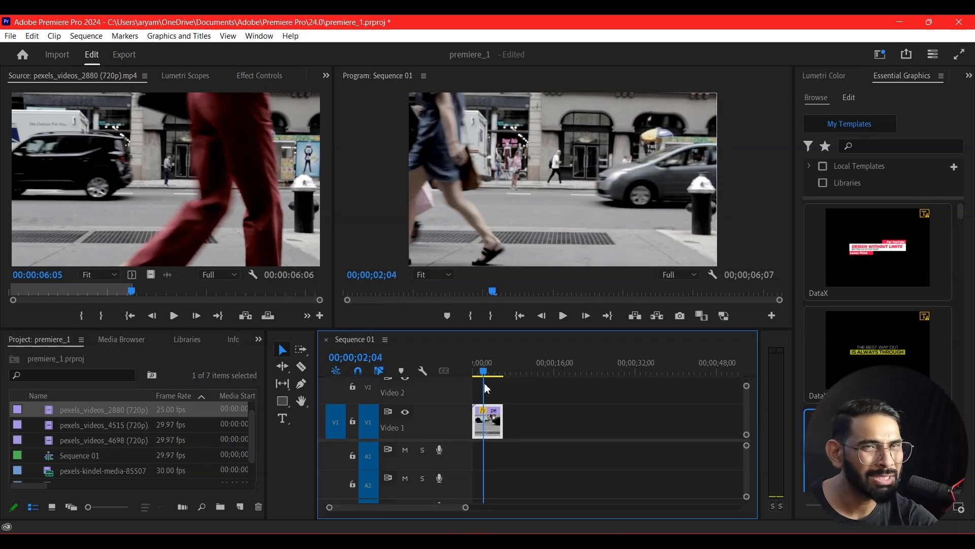
Step: Load pexels_videos_4515 as source, mark its Out point at 00:00:05:28, and place it on V1 right after the first clip
double_click(101, 425)
key("space")
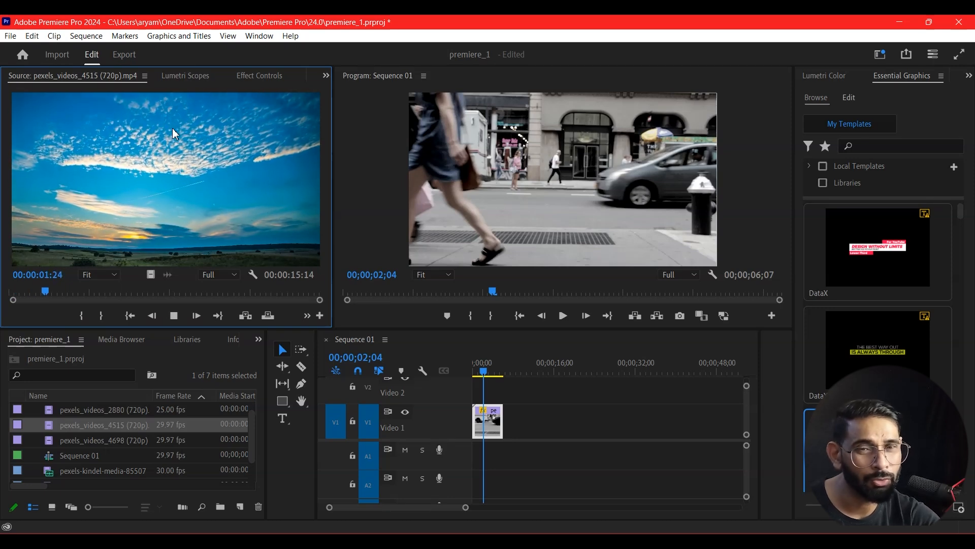
left_click_drag(96, 294, 130, 298)
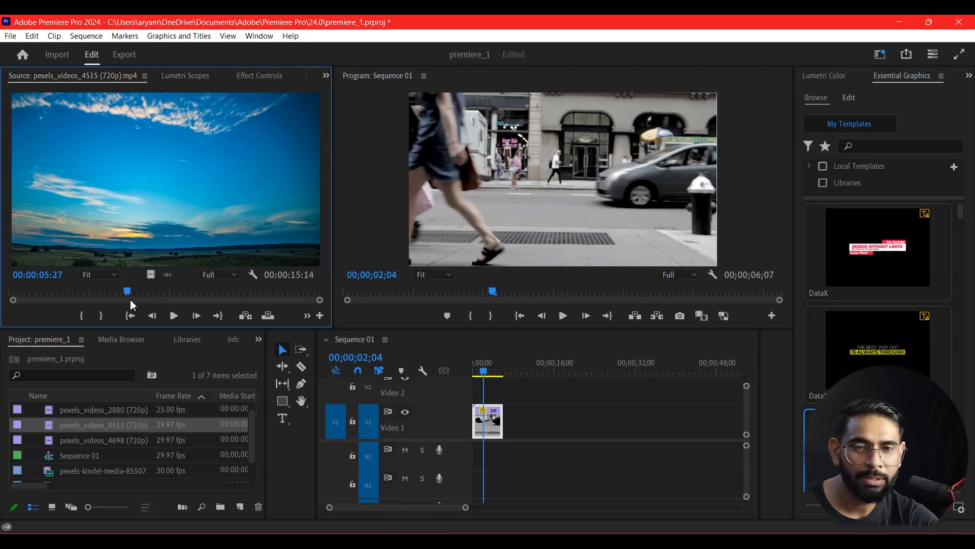
left_click(101, 315)
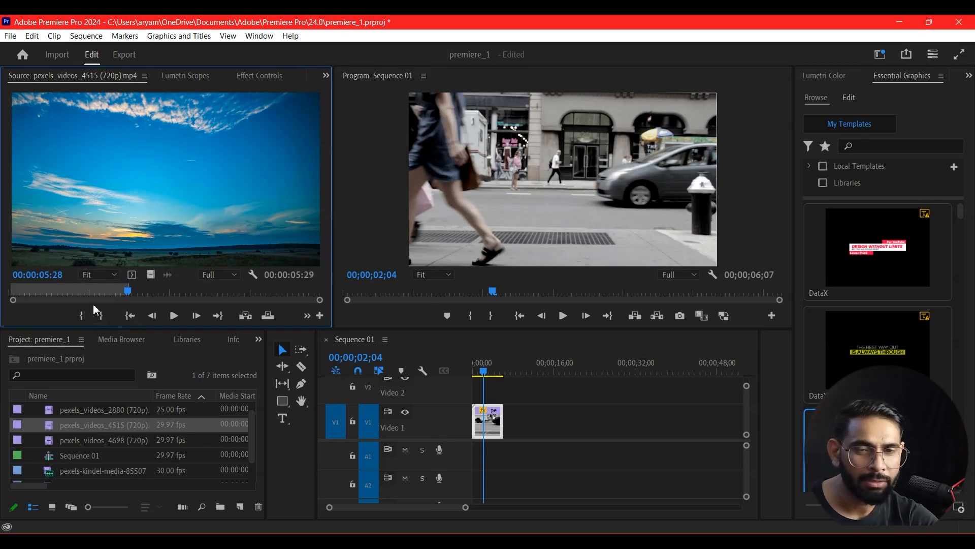
left_click_drag(149, 275, 516, 421)
Step: Park the playhead over the sky clip at 00;00;10;03 and apply Set to Frame Size to that clip
left_click_drag(490, 376, 527, 378)
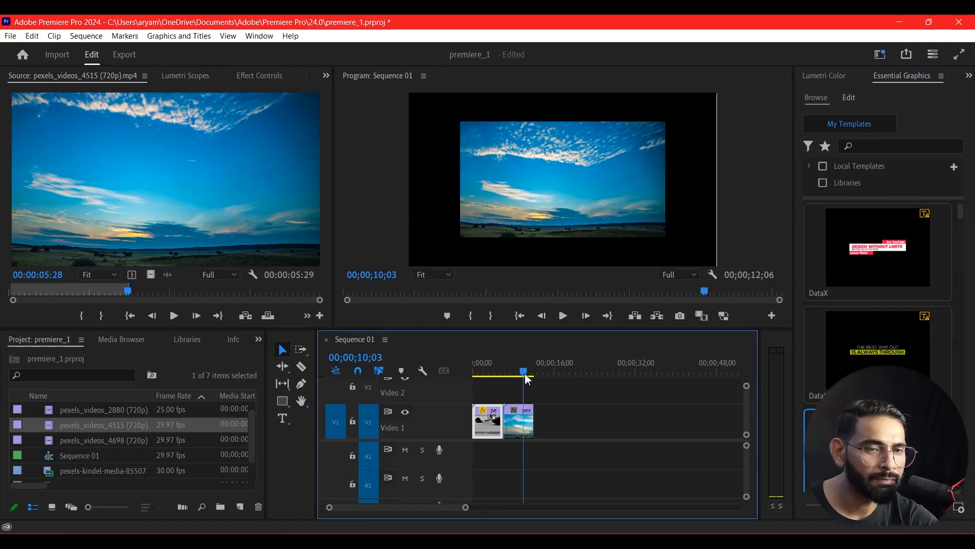
right_click(520, 423)
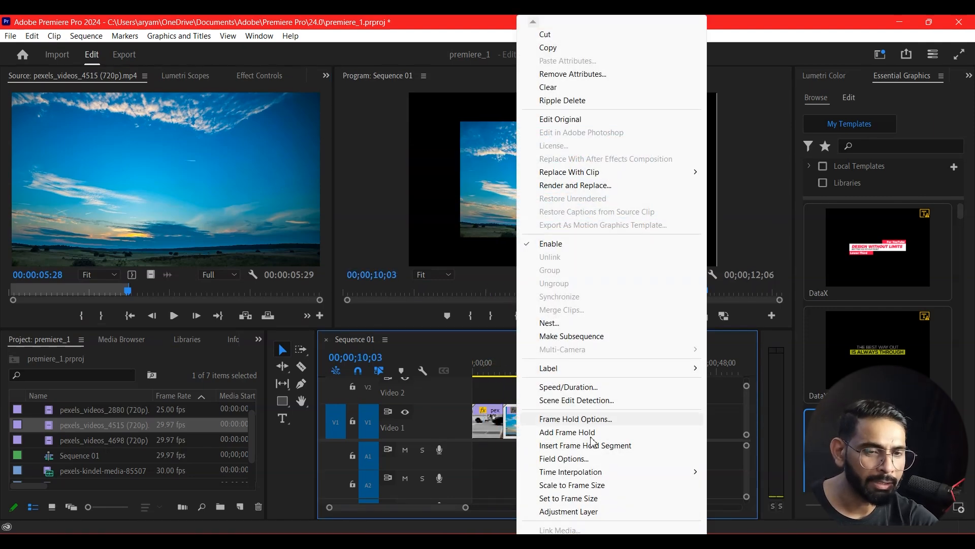
left_click(557, 498)
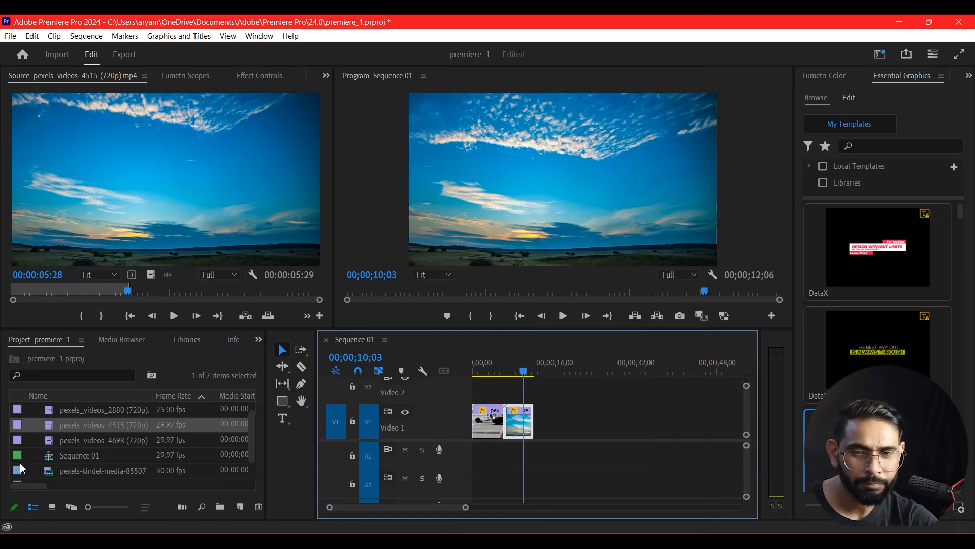
Step: Preview the pexels_videos_4698 and pexels-kindel-media clips in the Source Monitor
double_click(51, 440)
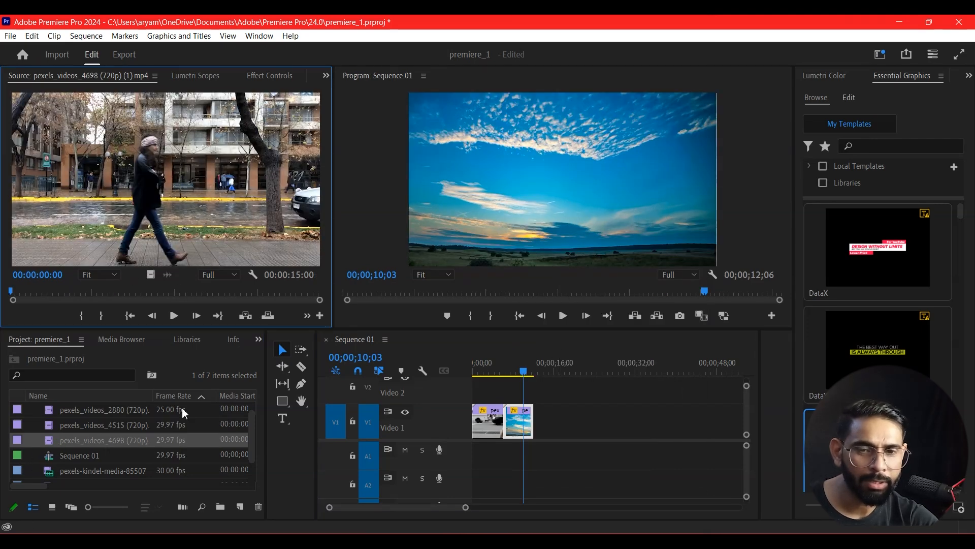
key("space")
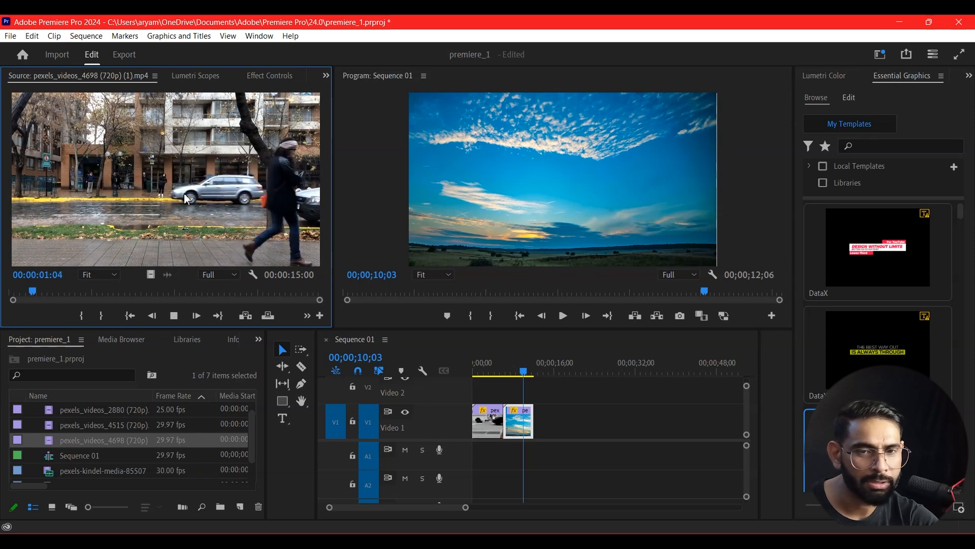
key("space")
scroll(113, 453, "down", 2)
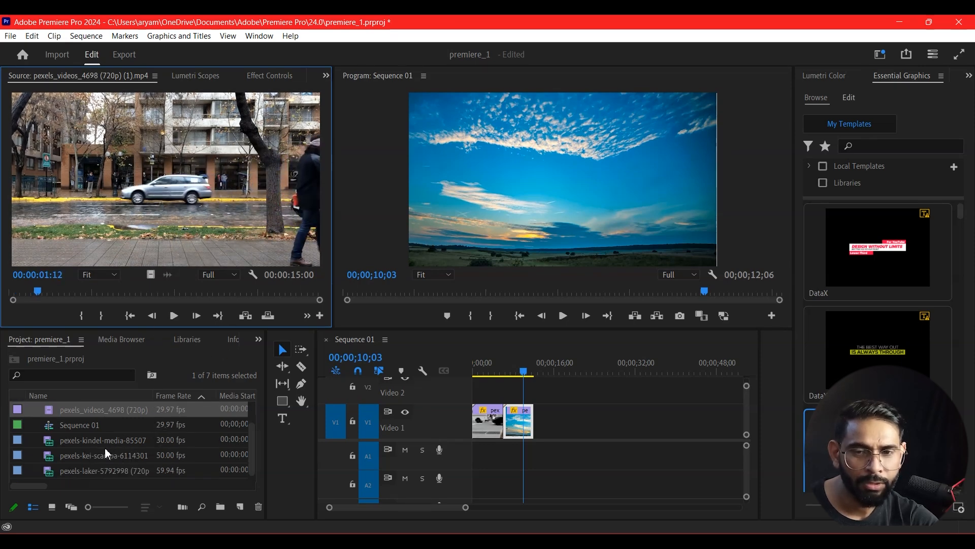
double_click(85, 440)
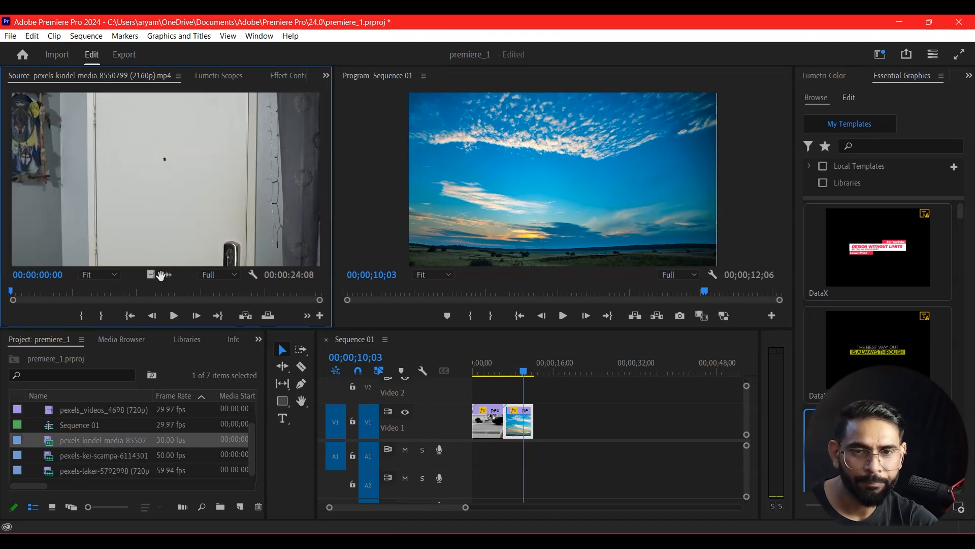
Step: Load pexels-kei-scampa-6114301, mark its Out point at 00:00:03:41, and place only its video on V1 after the sky clip
double_click(85, 455)
key("space")
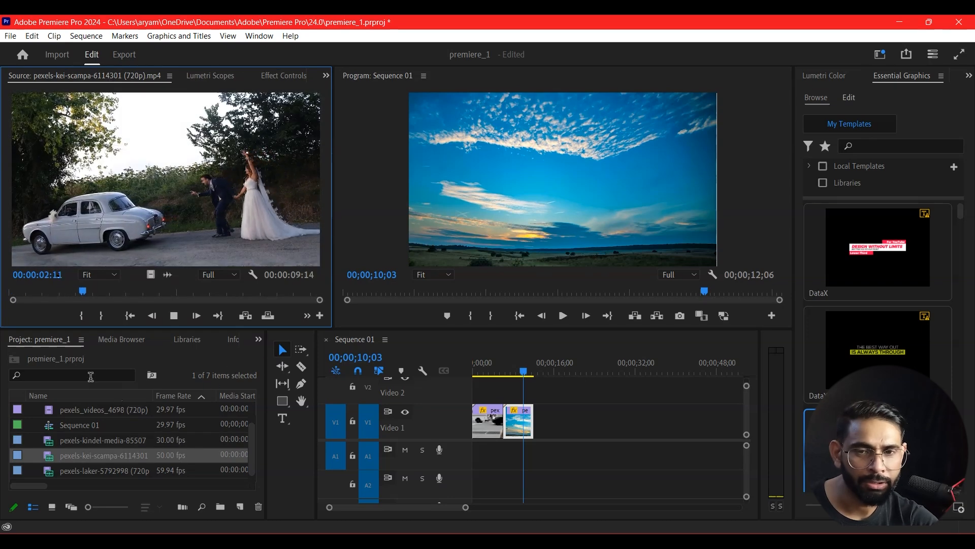
left_click(101, 316)
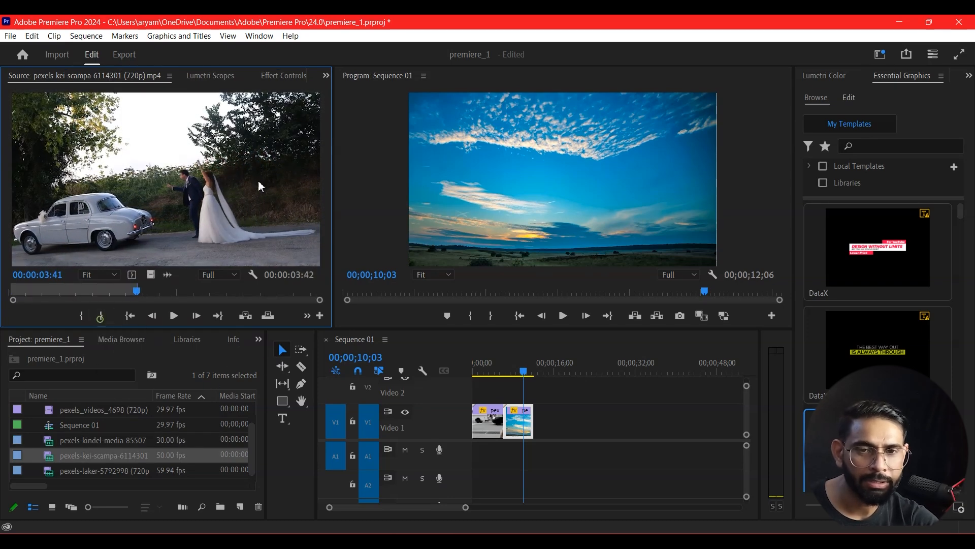
left_click_drag(408, 341, 155, 220)
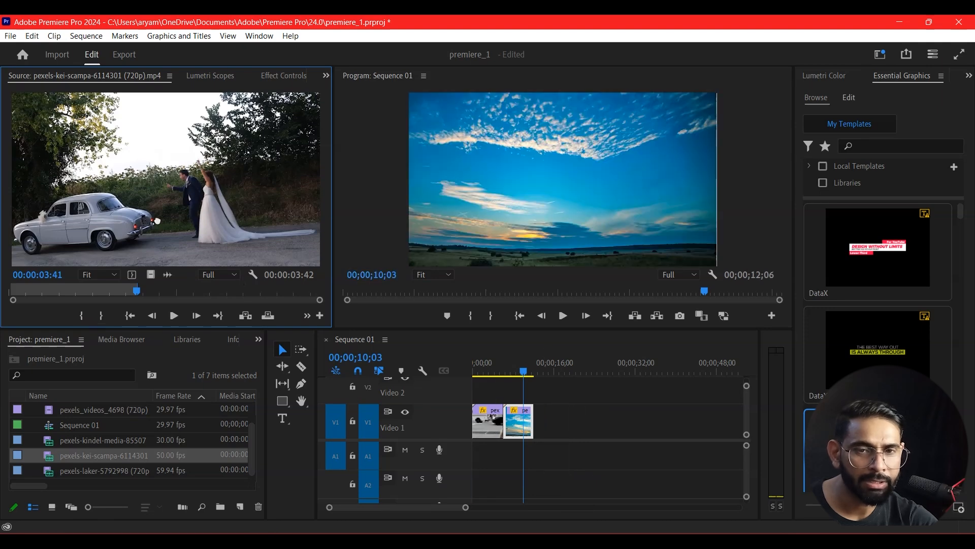
left_click_drag(149, 275, 543, 421)
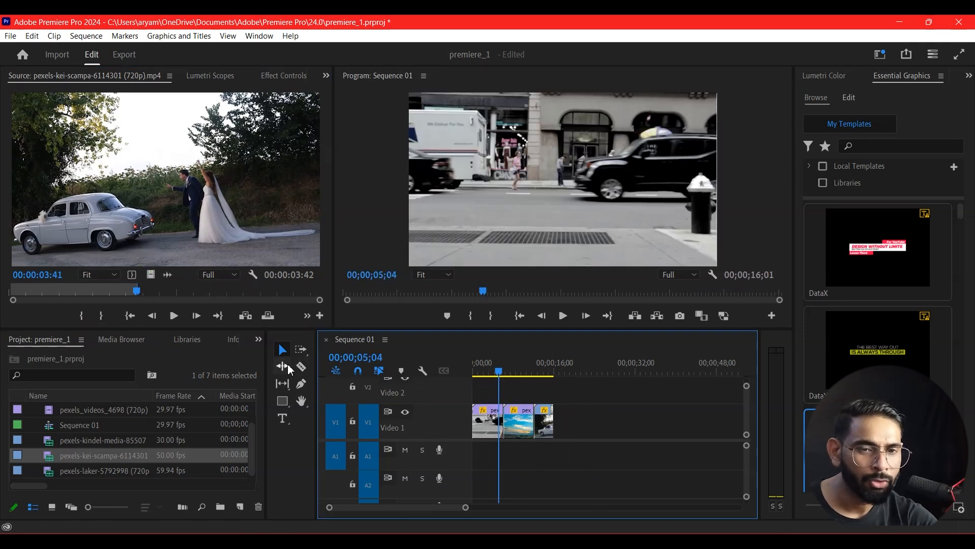
Step: Shorten the end of the sky clip by about 3 seconds with the Ripple Edit tool, and return to the Selection tool
left_click(283, 366)
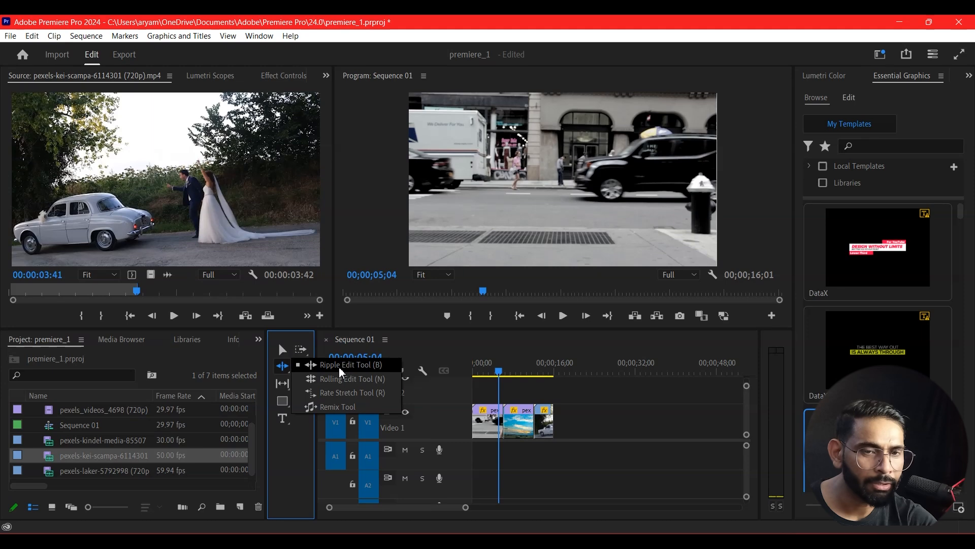
left_click(339, 365)
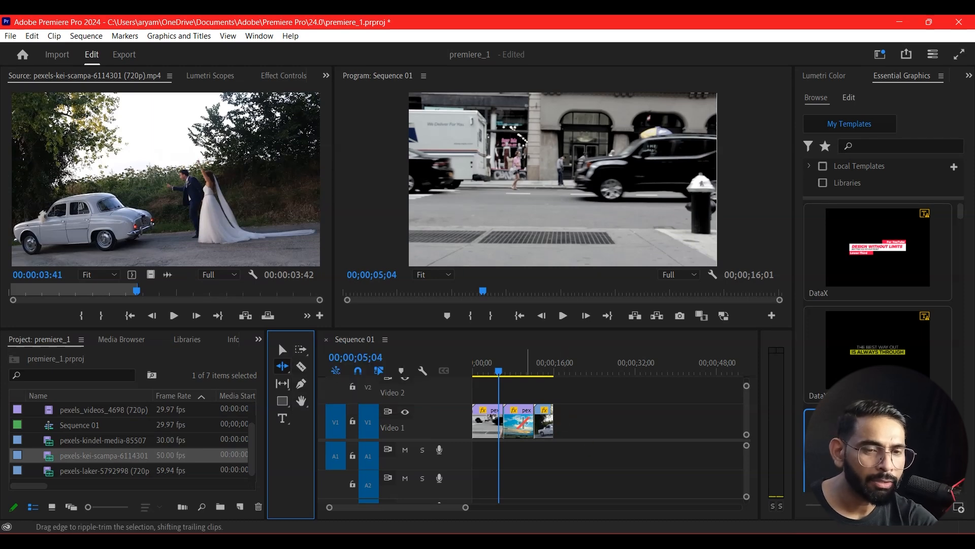
left_click(516, 421)
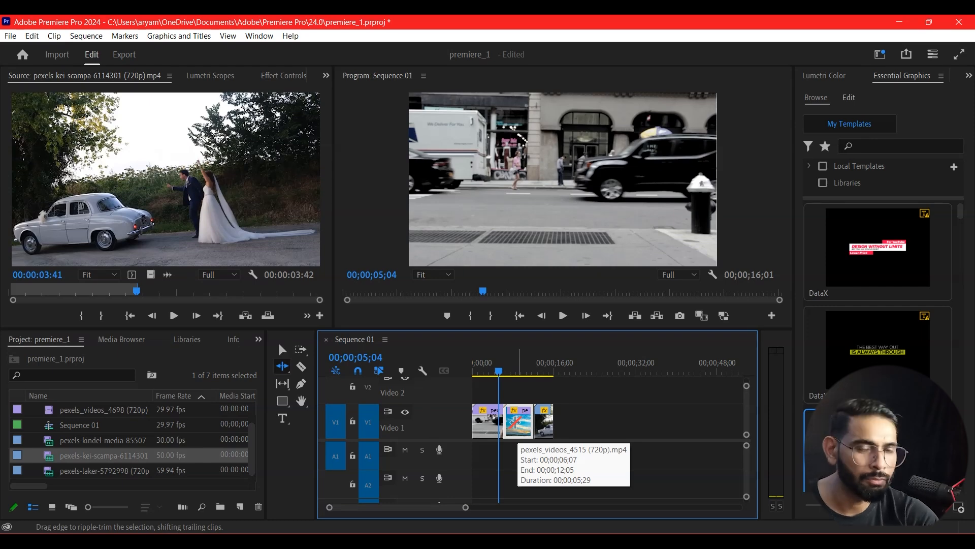
left_click_drag(529, 420, 517, 422)
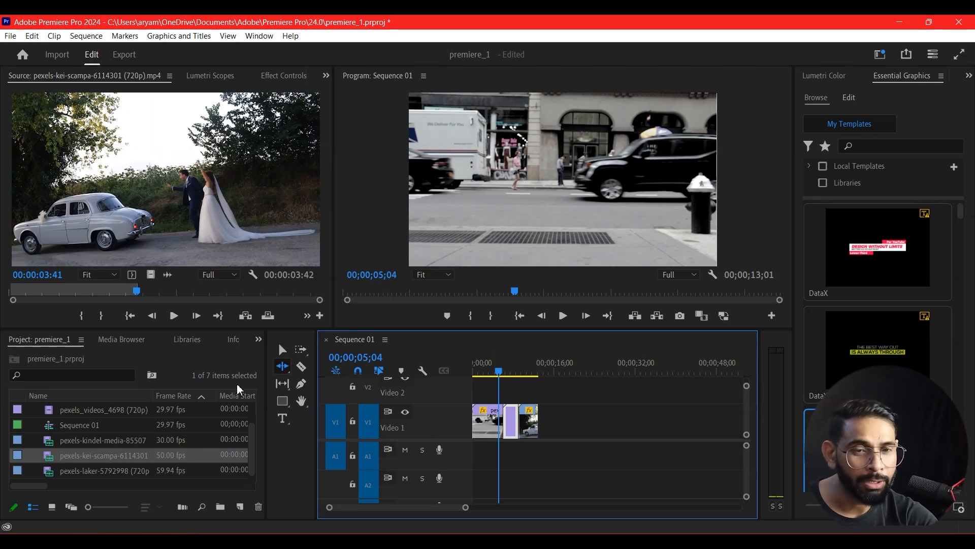
left_click(282, 350)
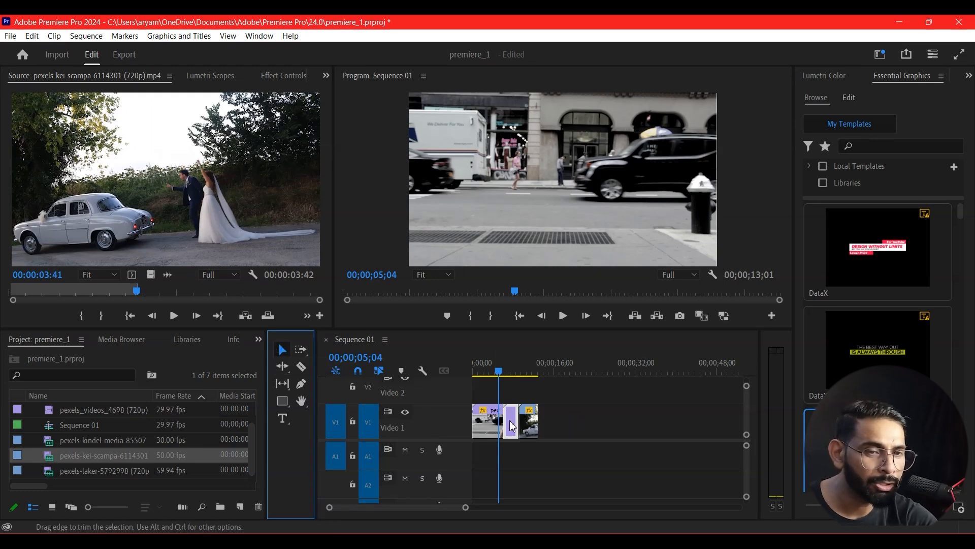
Step: Extend the end of the sky clip by about 4 seconds with the Ripple Edit tool and park the playhead at 00;00;06;19
left_click_drag(498, 419, 482, 422)
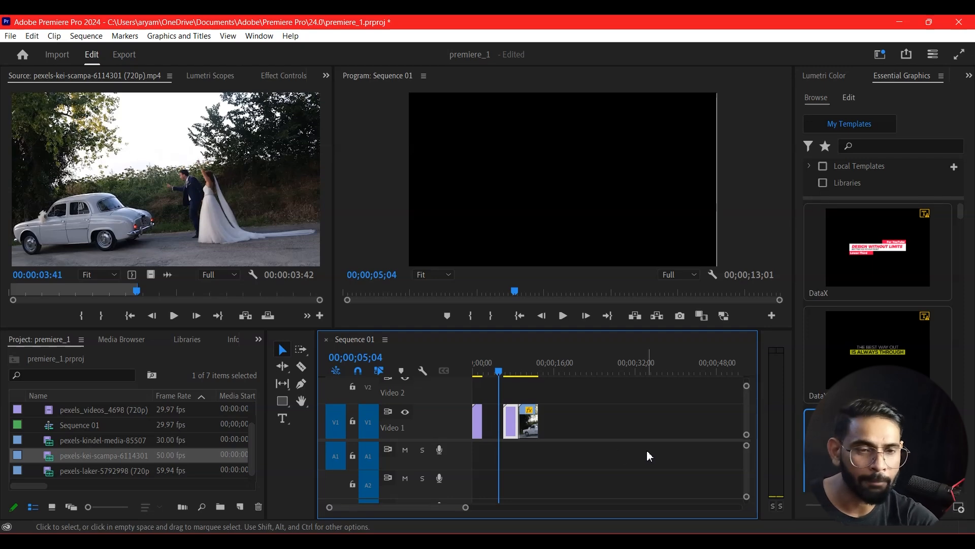
key("ctrl+z")
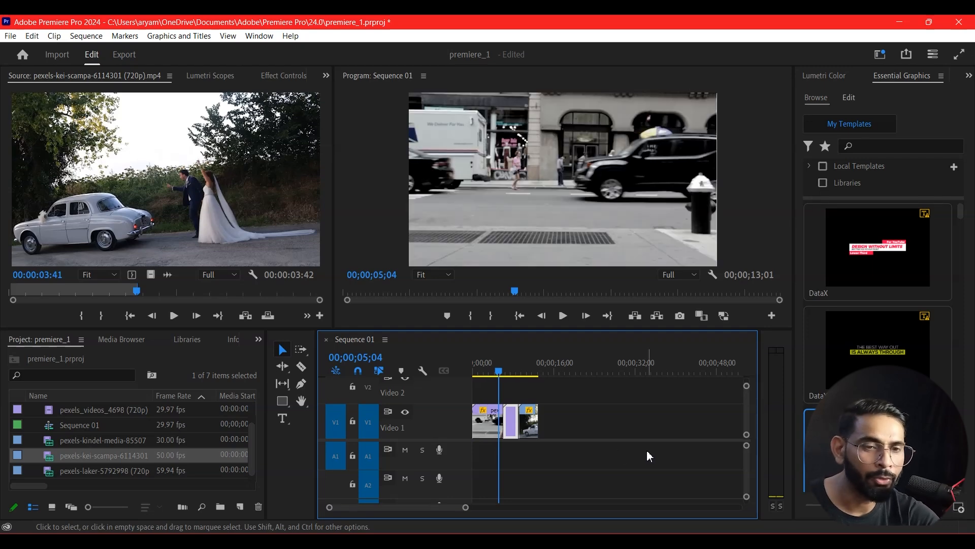
left_click(282, 365)
left_click(347, 363)
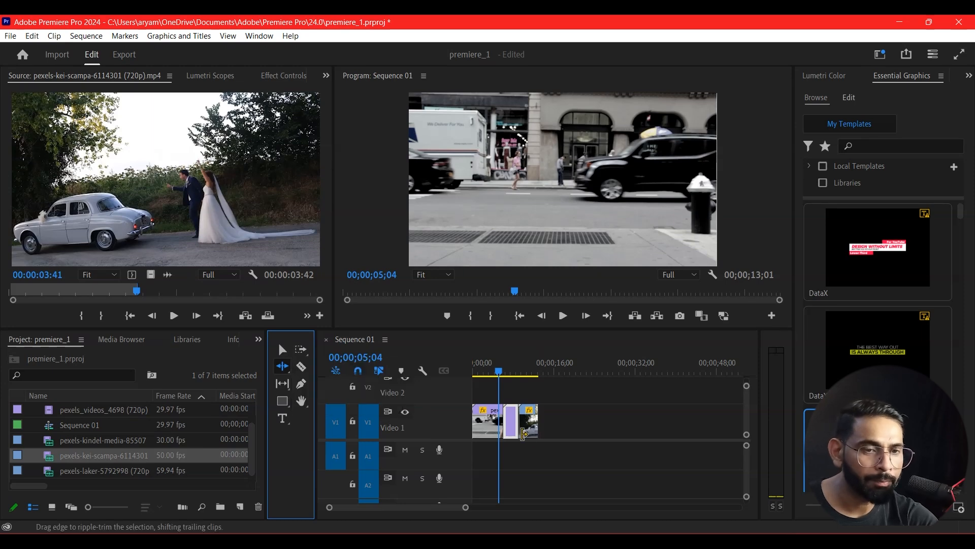
left_click_drag(523, 418, 537, 422)
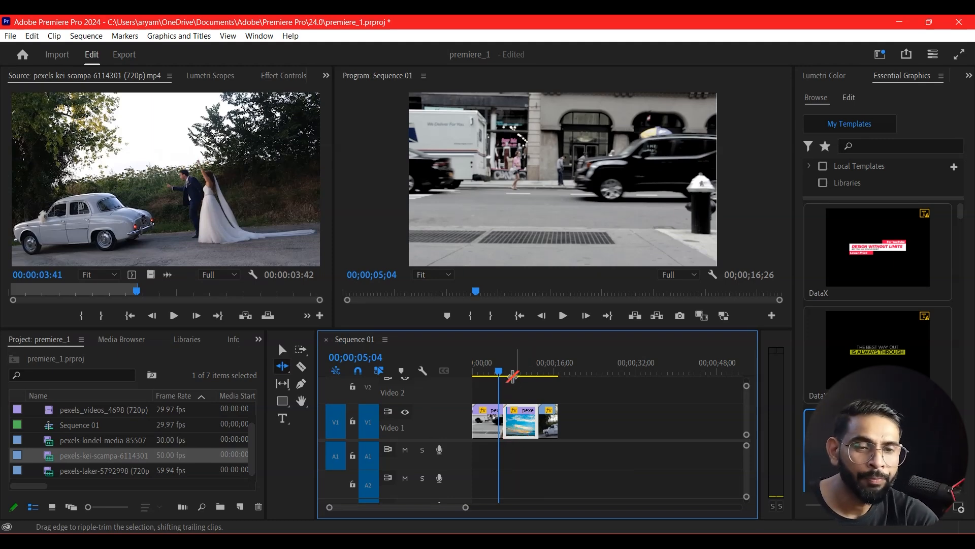
left_click_drag(500, 371, 509, 380)
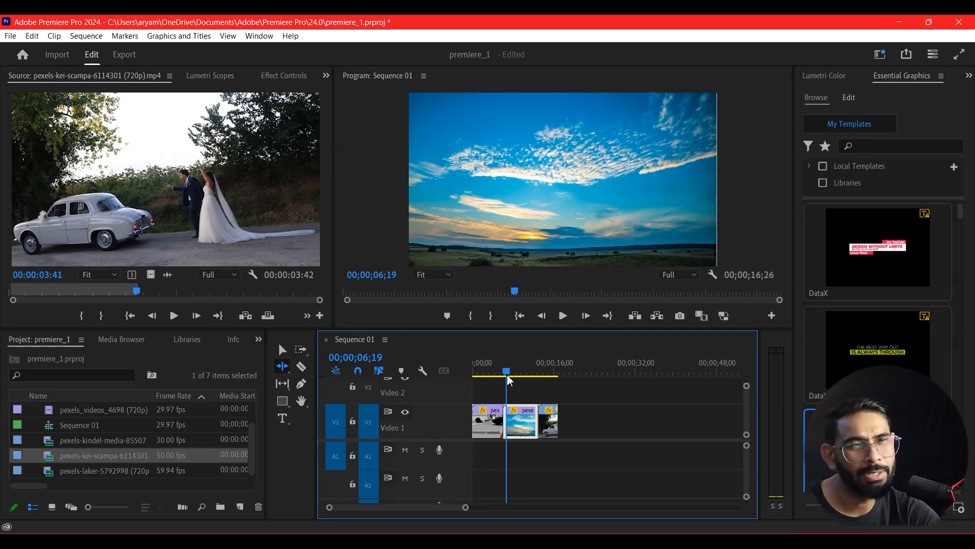
Step: Ripple-trim the end of the sky clip back by about 3.5 seconds and move the playhead to the sequence end
left_click(281, 366)
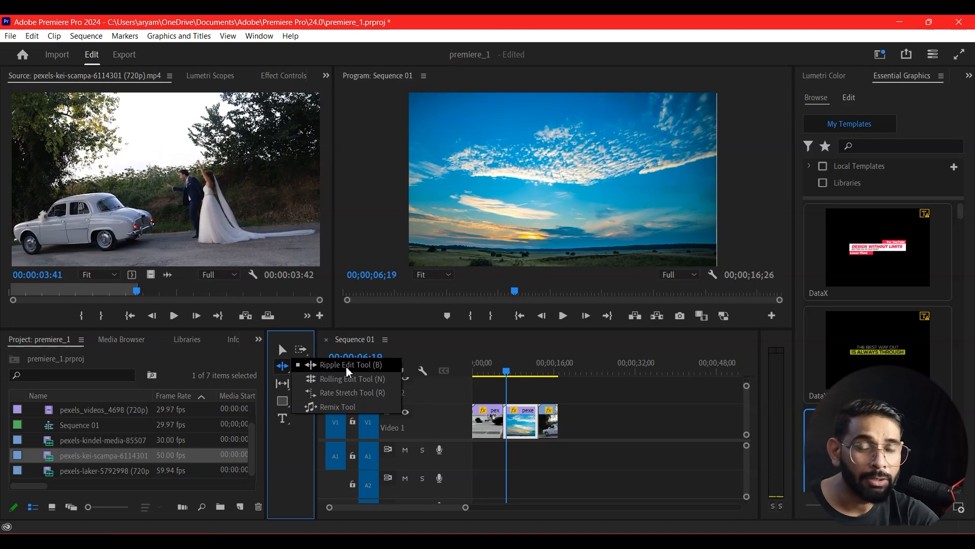
left_click(348, 366)
left_click_drag(485, 371, 561, 374)
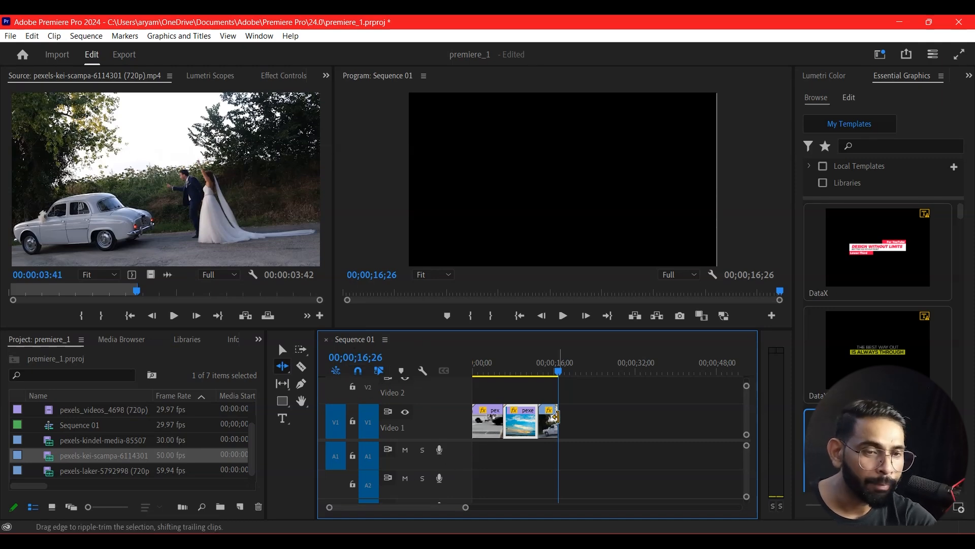
left_click_drag(535, 417, 519, 418)
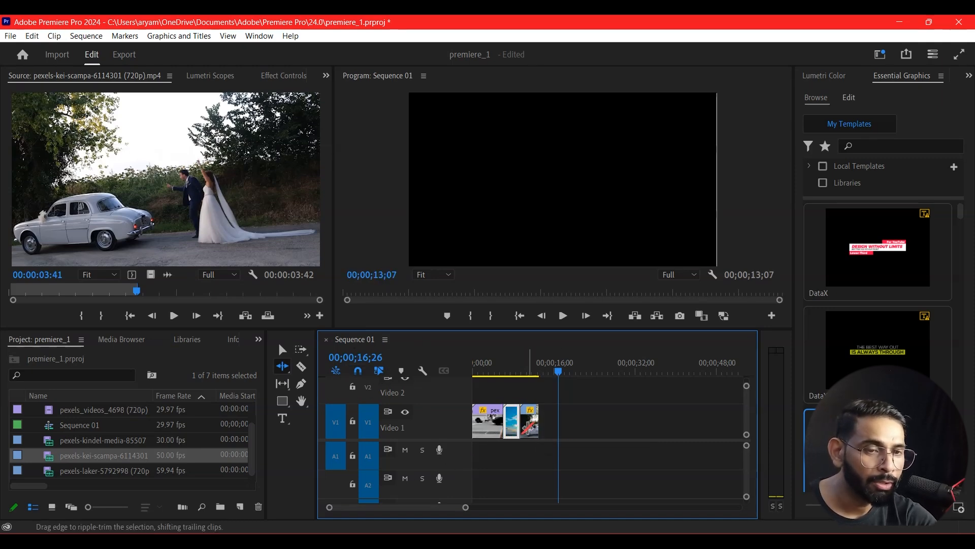
left_click_drag(551, 368, 540, 368)
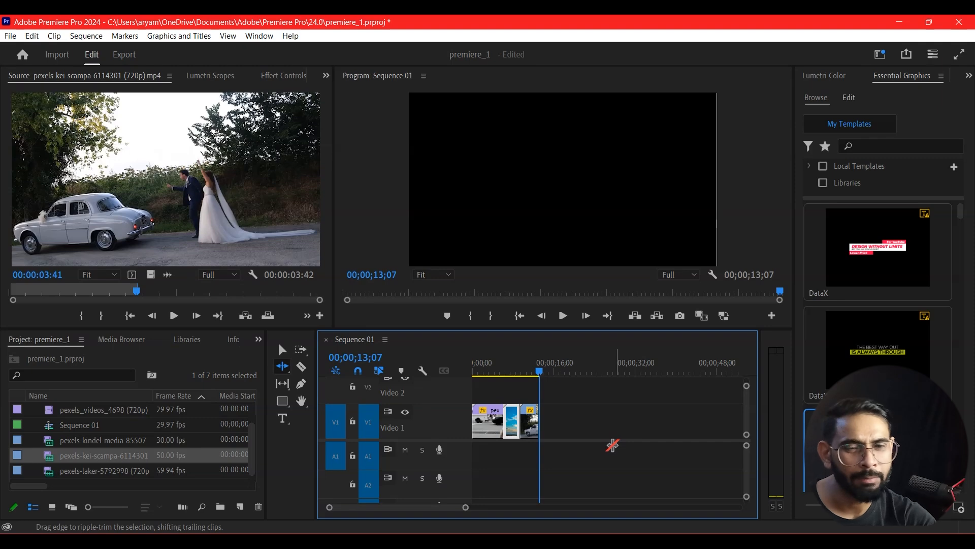
Step: Lengthen the sky clip's end again by about 4 seconds with the Ripple Edit tool and park the playhead at 00;00;16;29
left_click(280, 370)
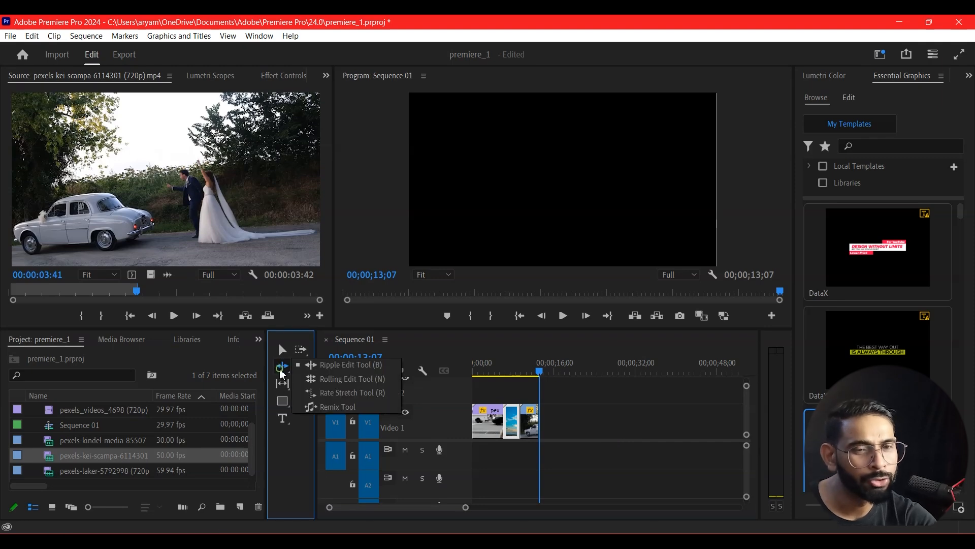
left_click(386, 370)
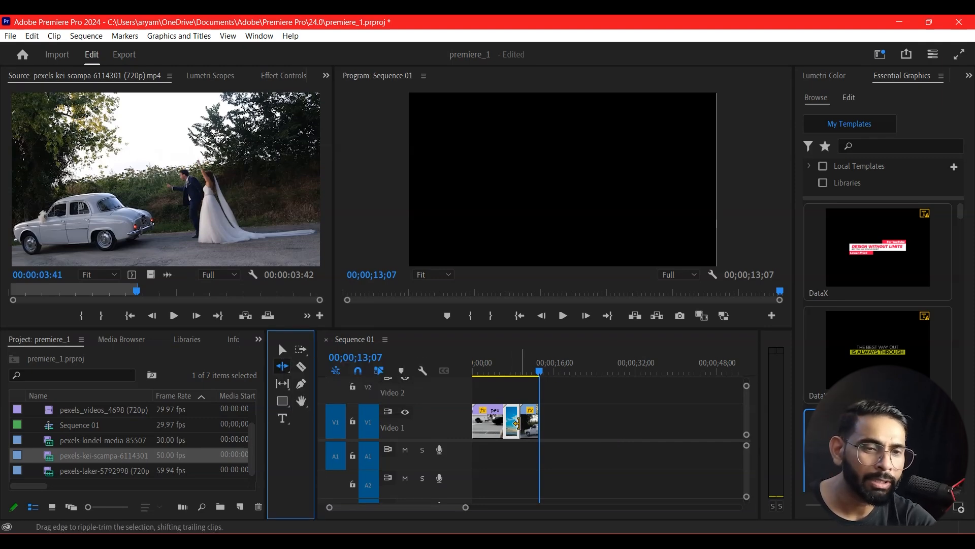
left_click_drag(514, 419, 533, 420)
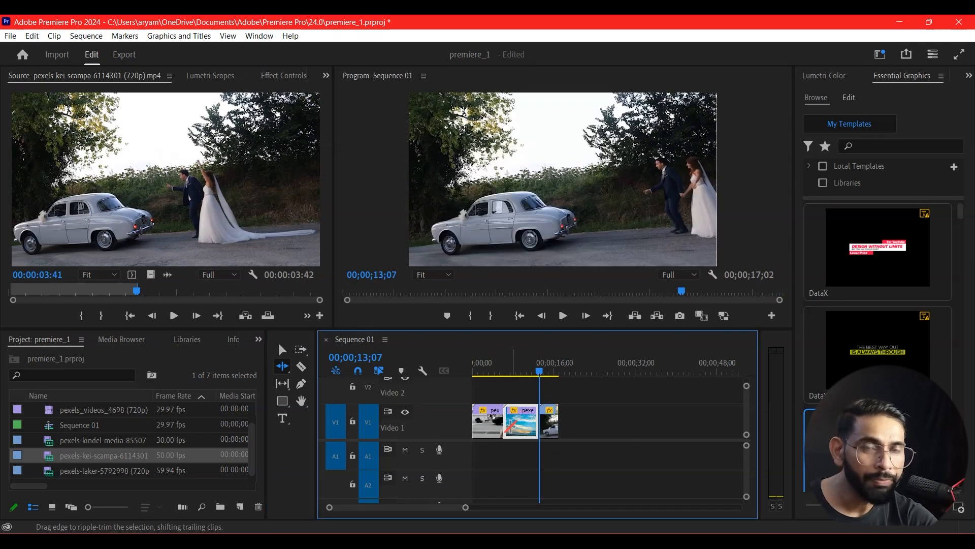
mouse_move(544, 373)
left_mouse_down()
mouse_move(516, 373)
mouse_move(559, 372)
left_mouse_up()
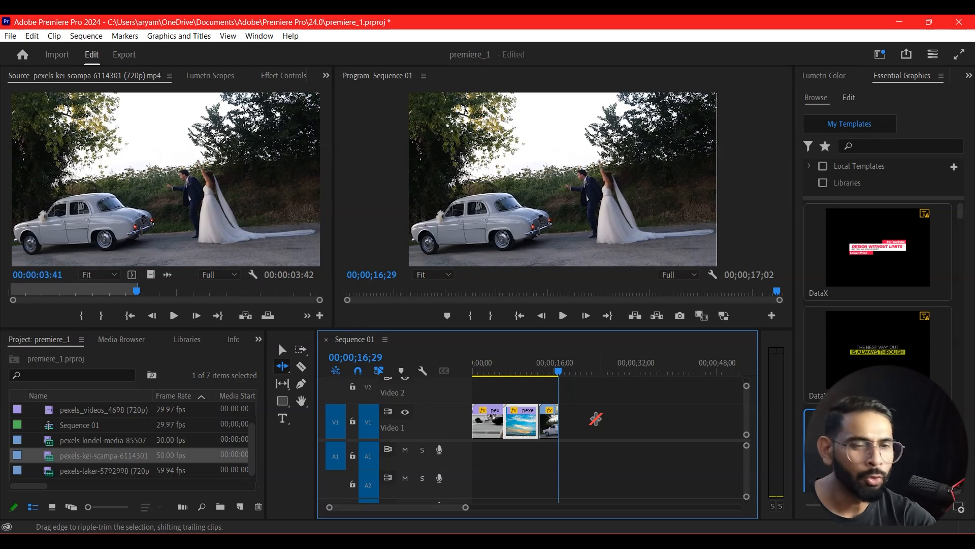
Step: Roll the street-to-sky cut about 1 second later and the sky-to-wedding cut to about 00;00;08;05 with the Rolling Edit tool
left_click_drag(283, 365, 331, 379)
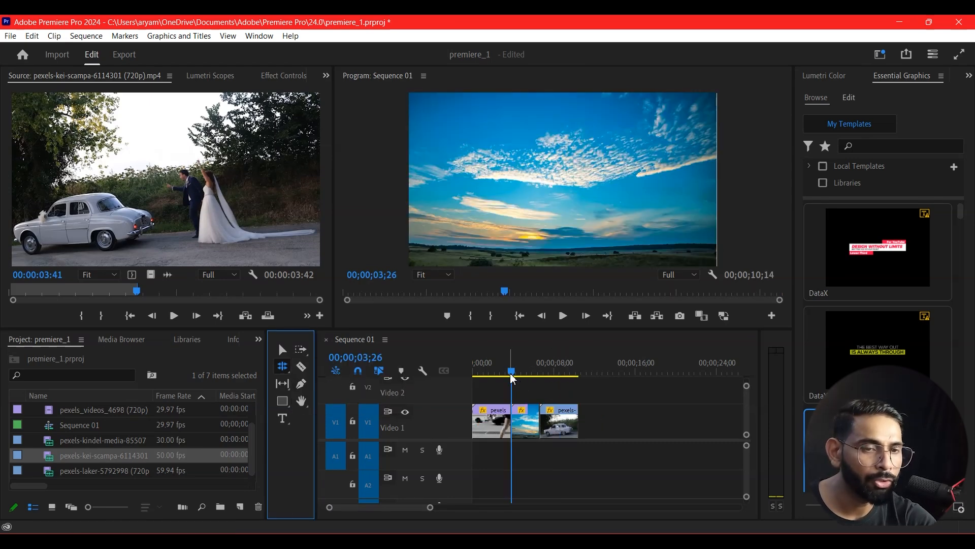
left_click_drag(511, 375, 582, 389)
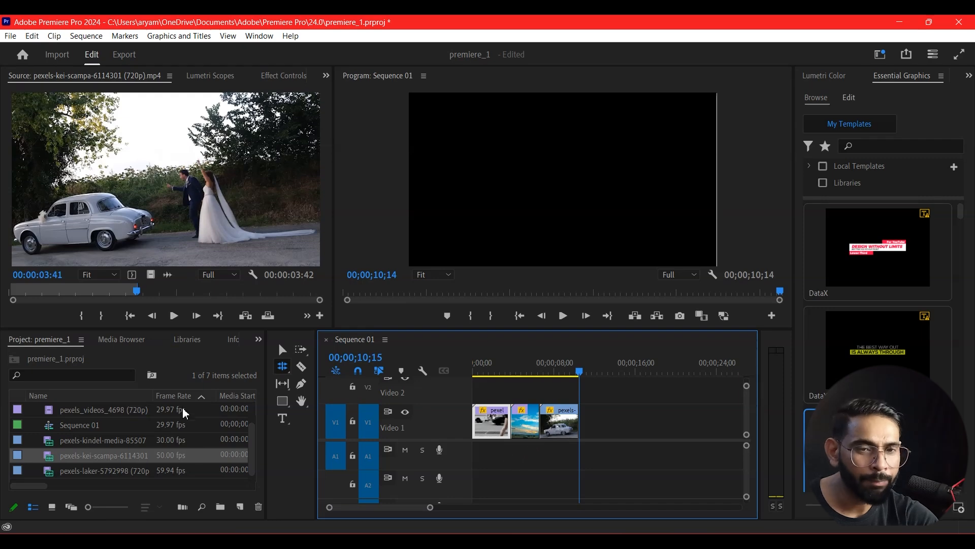
left_click(283, 366)
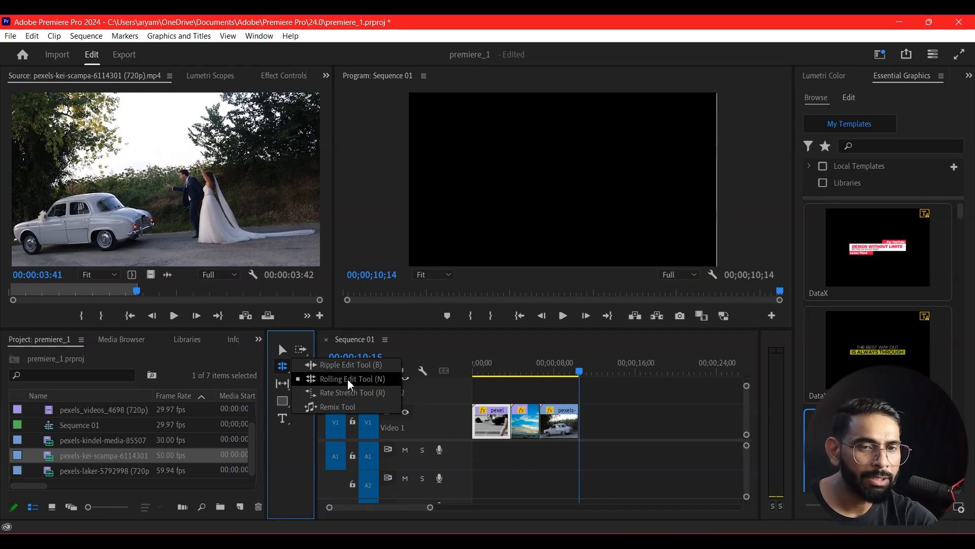
left_click(351, 378)
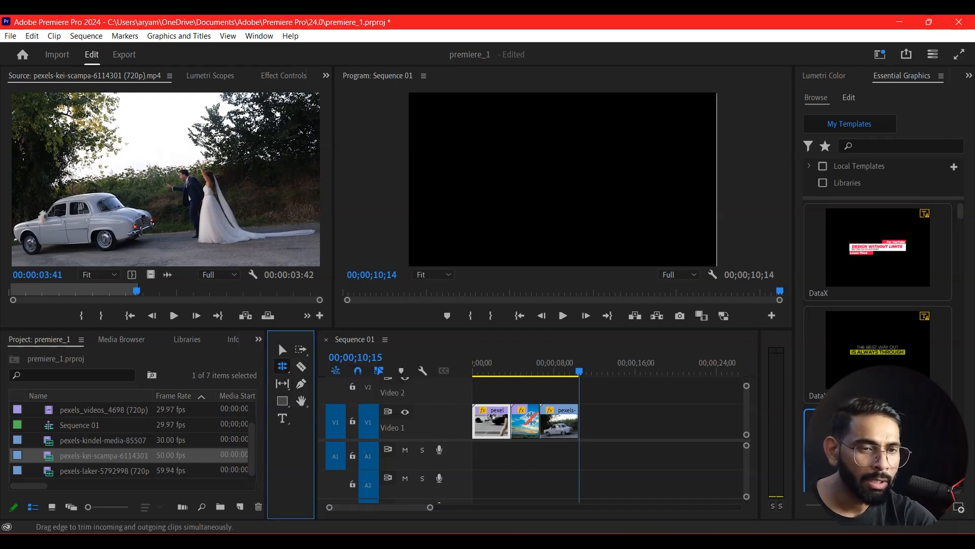
left_click_drag(542, 424, 563, 425)
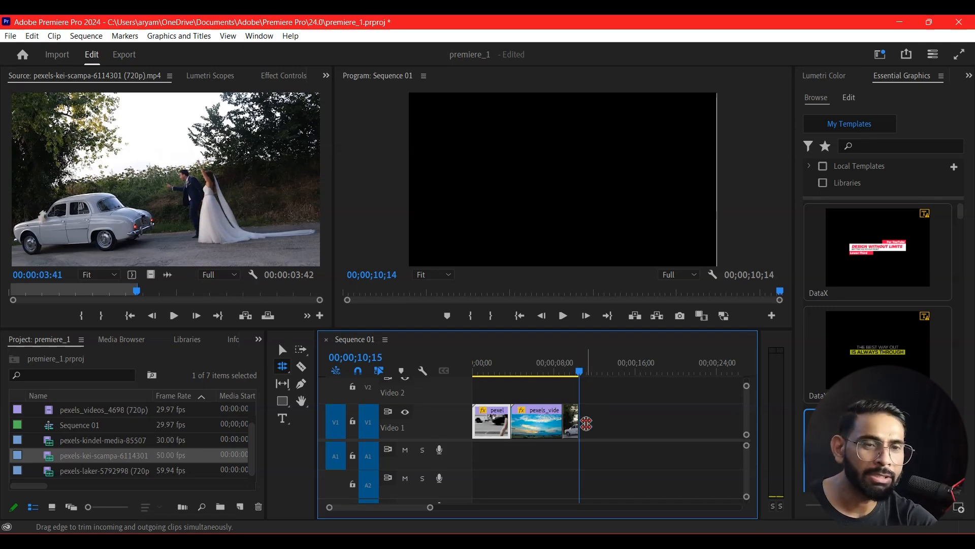
mouse_move(563, 421)
left_mouse_down()
mouse_move(491, 422)
mouse_move(554, 420)
left_mouse_up()
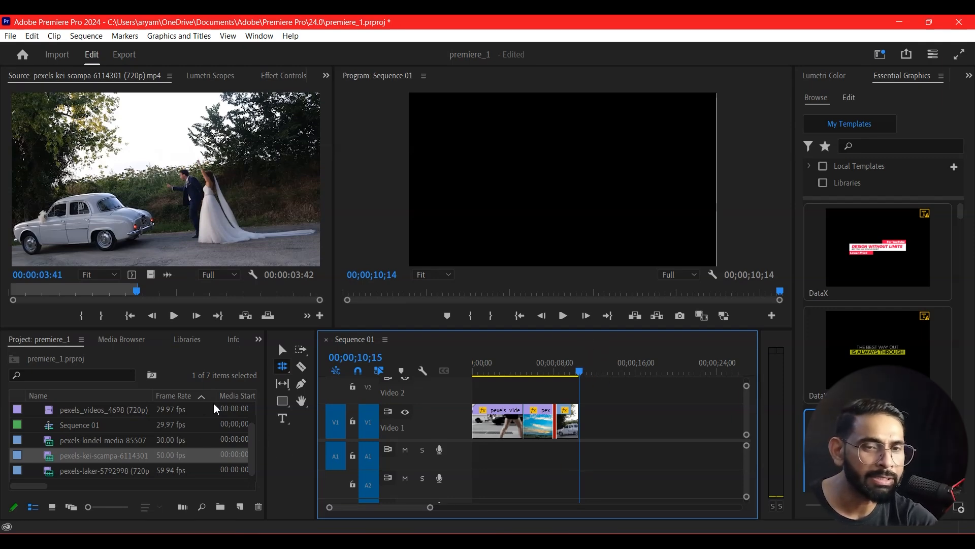
Step: Try extending the end of the wedding clip to about 00;00;14;05 with the Rolling Edit tool
left_click(283, 365)
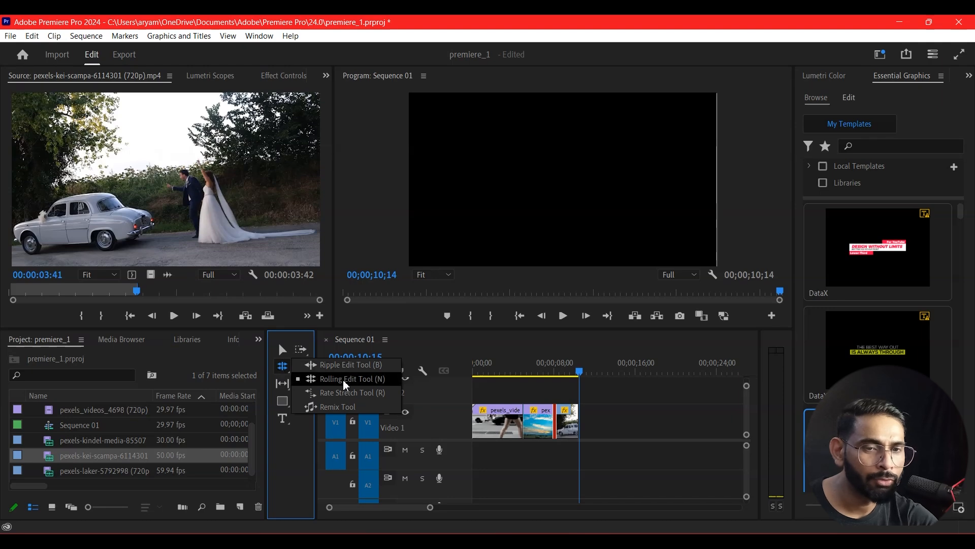
left_click(343, 379)
left_click_drag(554, 417, 617, 415)
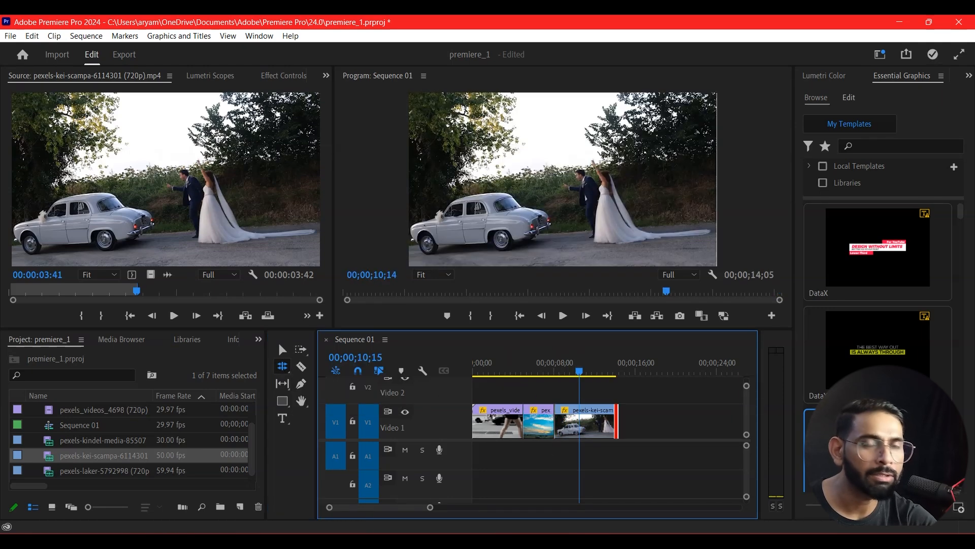
key("ctrl+z")
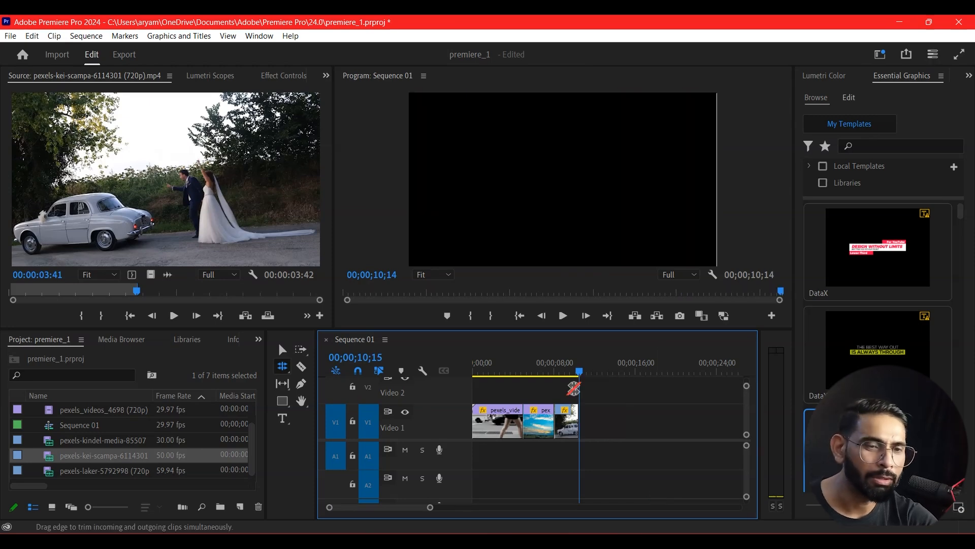
Step: Park the playhead at 00;00;08;05, and select all three V1 clips with the Rate Stretch tool active
key("Up")
left_click(283, 366)
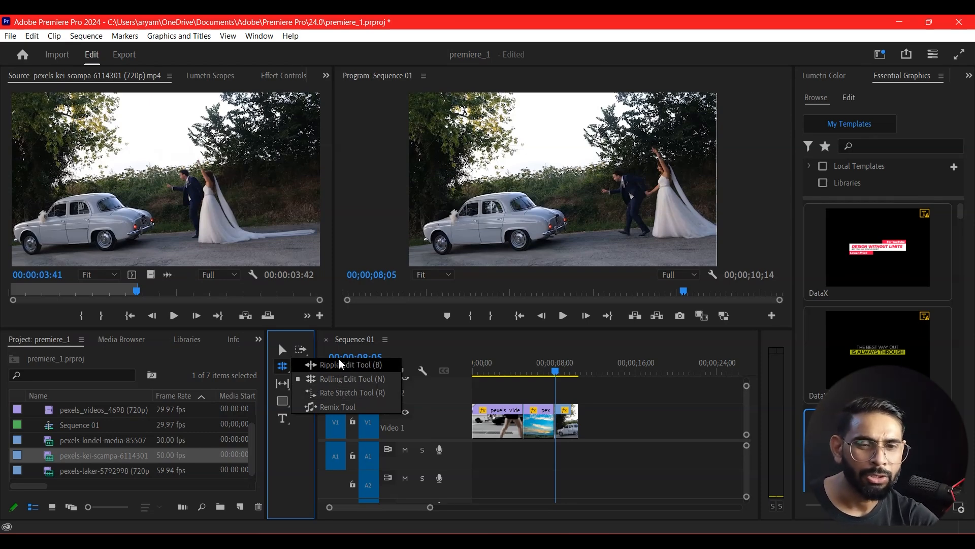
left_click(345, 394)
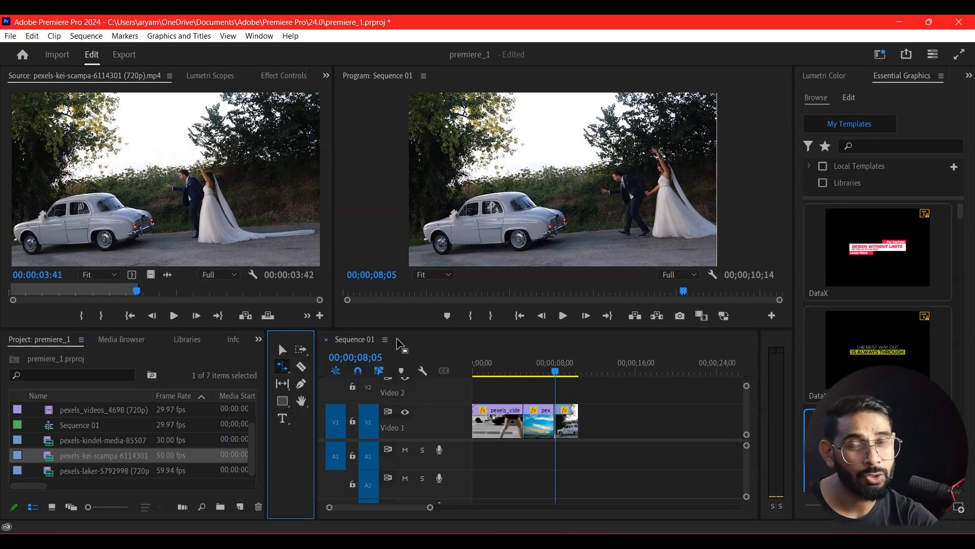
left_click(281, 350)
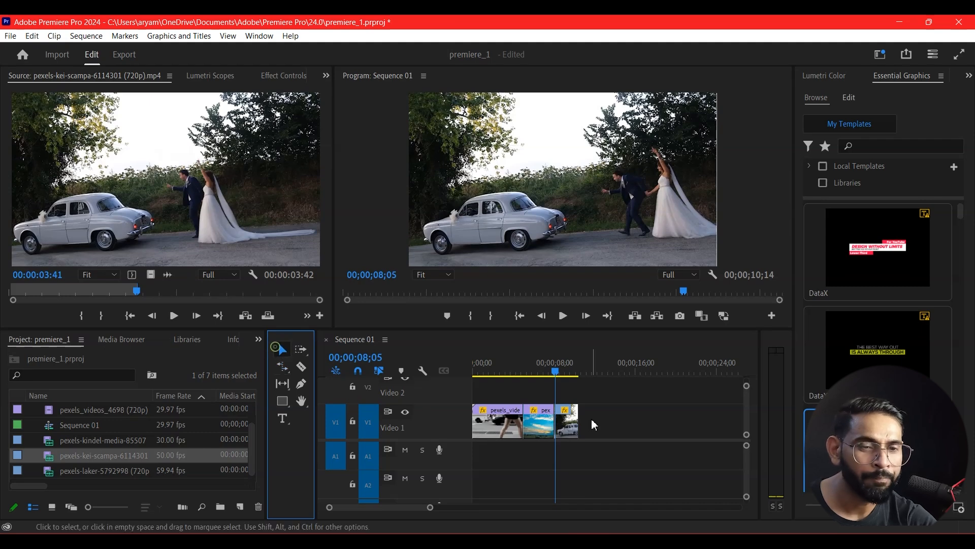
left_click_drag(620, 392, 482, 458)
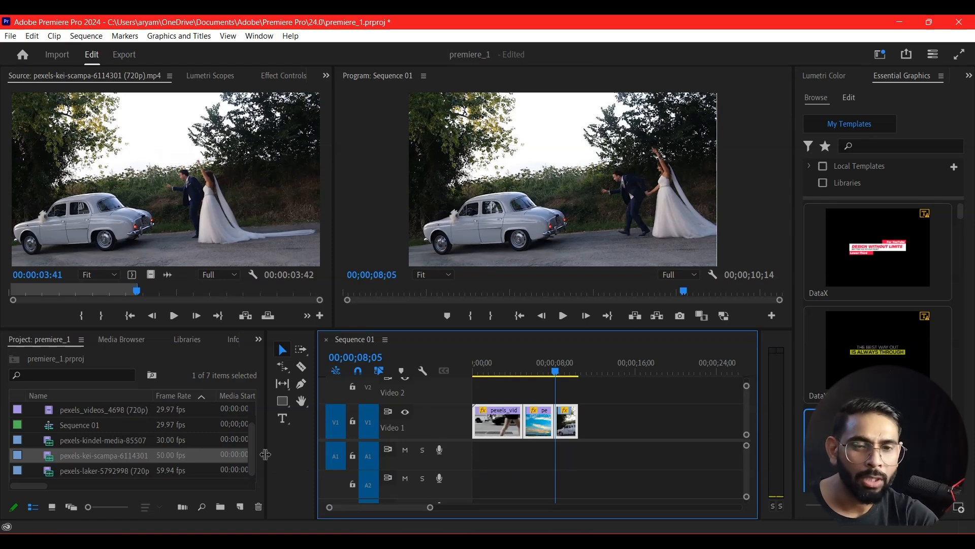
left_click_drag(278, 368, 345, 396)
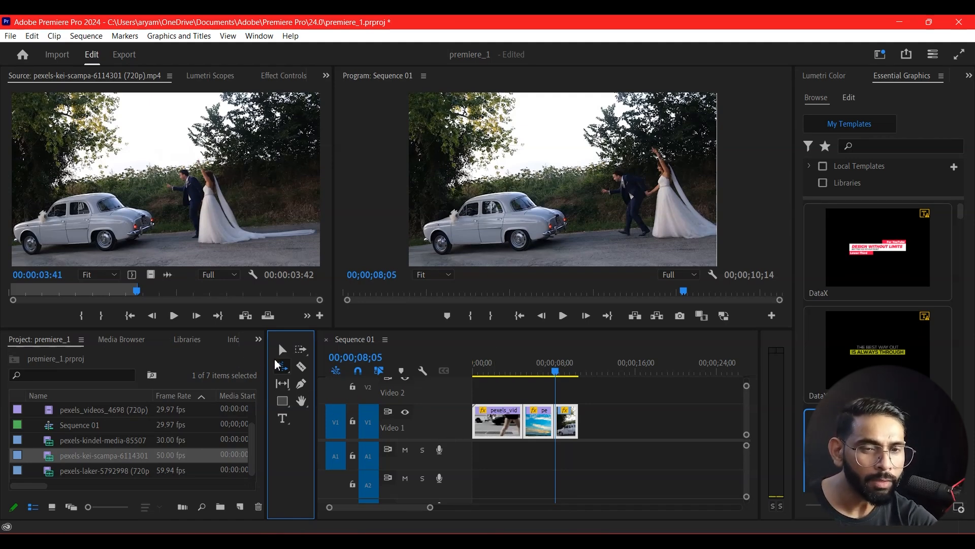
left_click(640, 408)
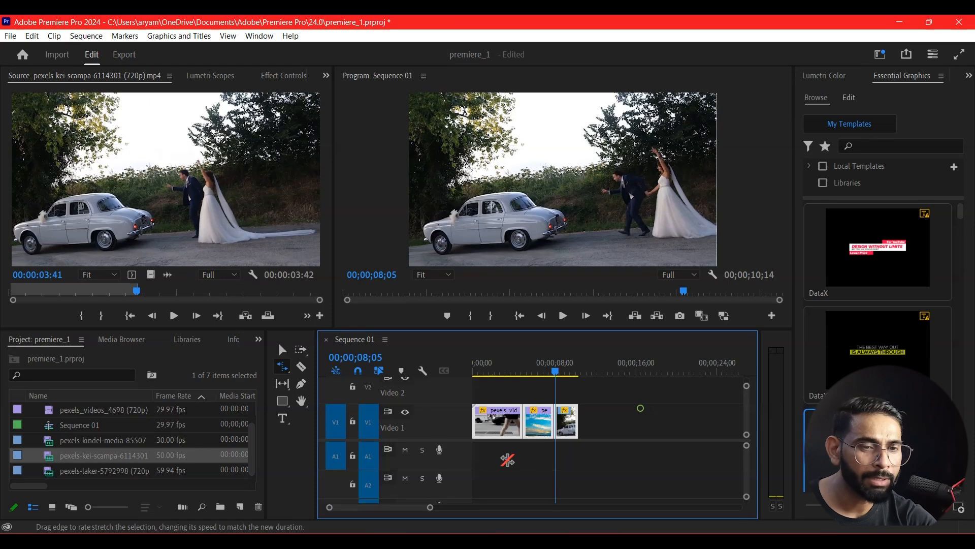
Step: Delete all three clips from Sequence 01
left_click(283, 349)
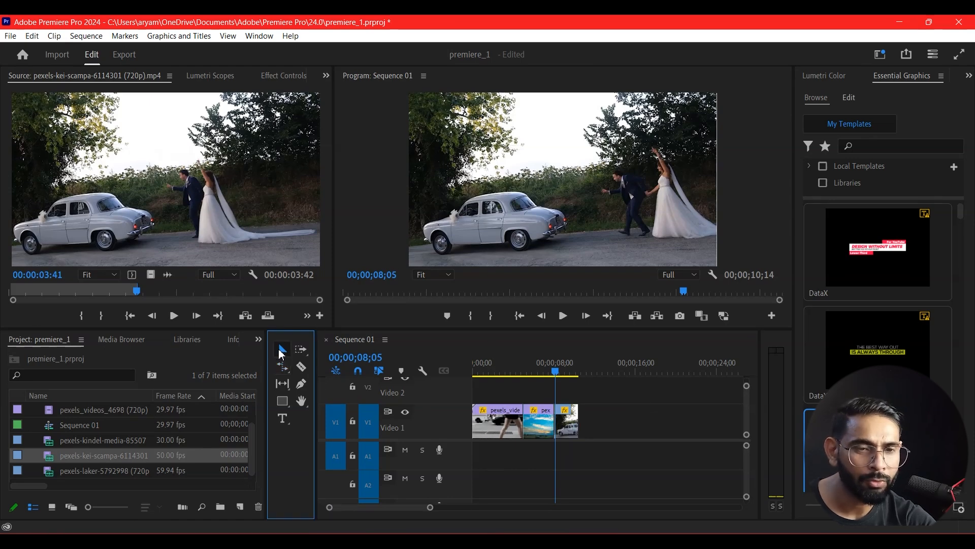
left_click_drag(630, 381, 392, 488)
key("Delete")
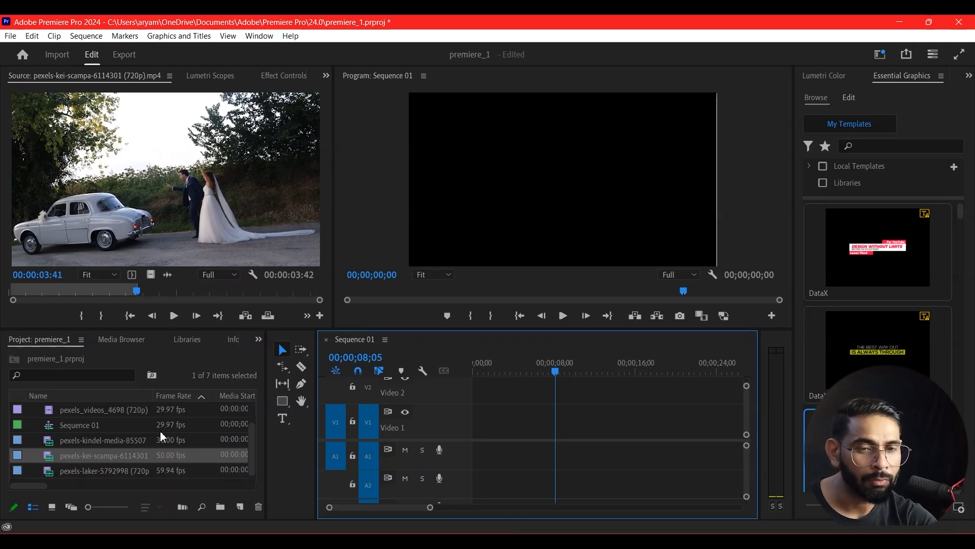
Step: Activate the Rate Stretch tool, and place pexels-kei-scampa-6114301 with its audio at the sequence start, keeping the sequence settings
left_click(282, 366)
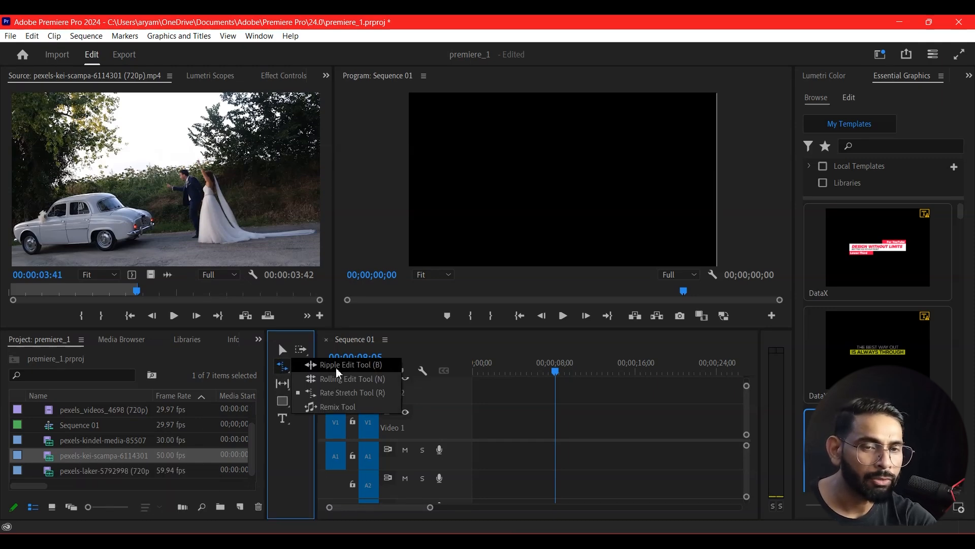
left_click(340, 399)
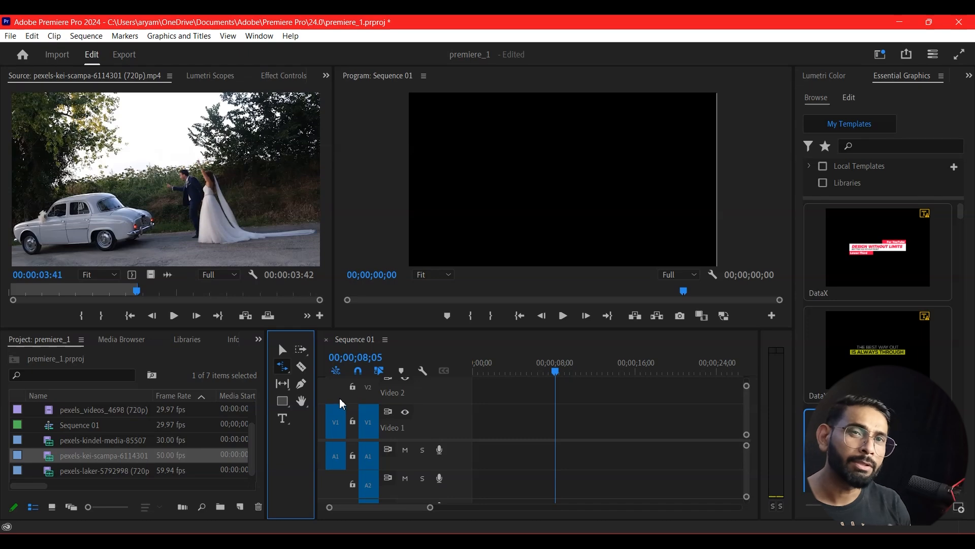
left_click(286, 368)
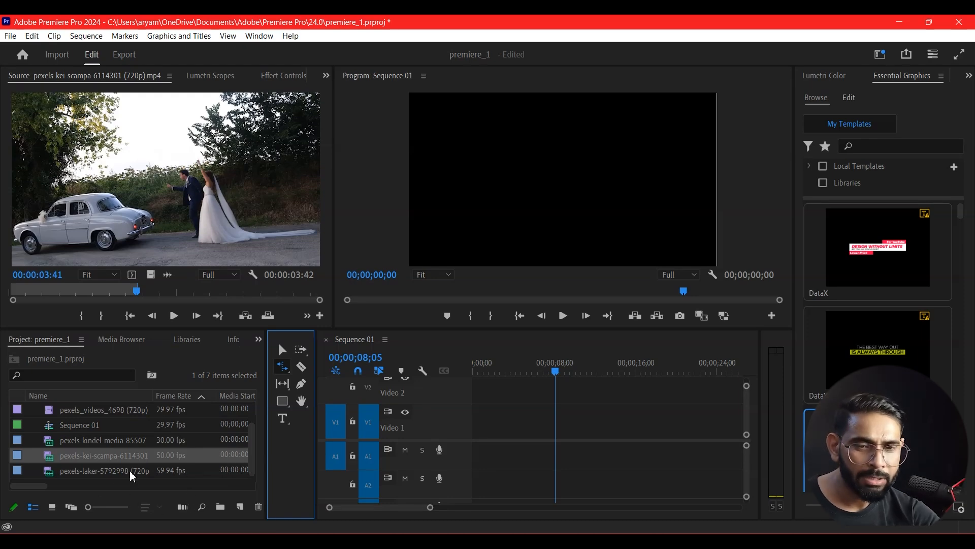
left_click_drag(71, 457, 478, 414)
left_click(583, 309)
mouse_move(492, 375)
left_mouse_down()
mouse_move(506, 382)
mouse_move(484, 384)
mouse_move(495, 385)
left_mouse_up()
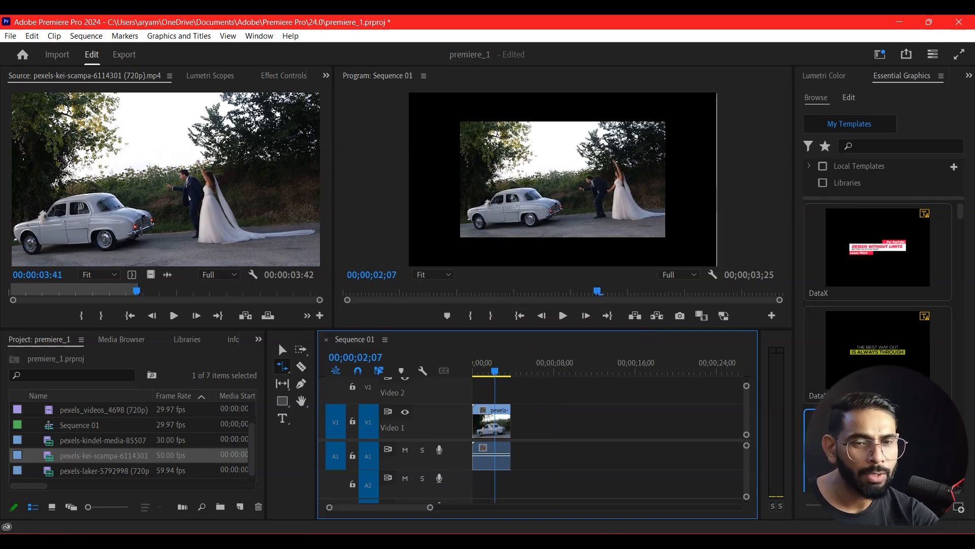
left_click(491, 433)
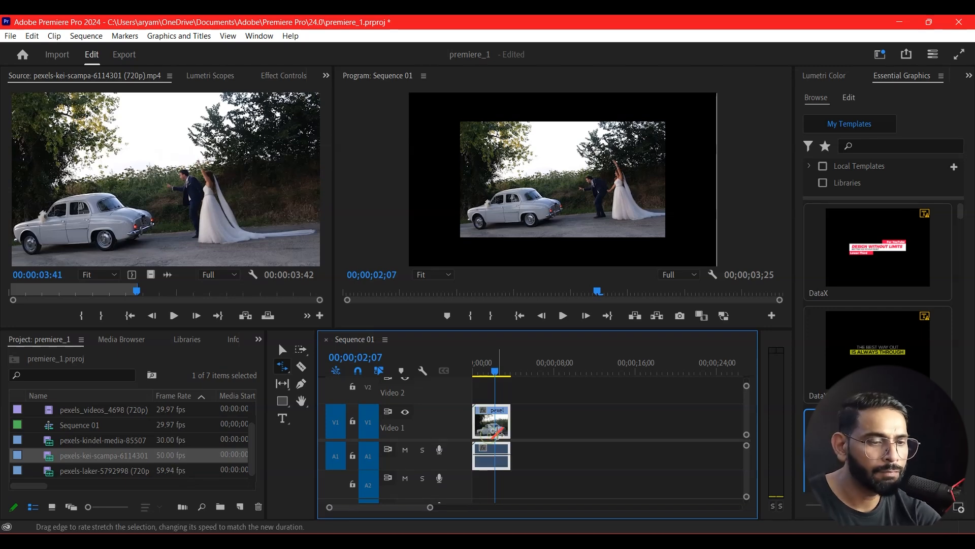
Step: Replace the wedding clip in the sequence with pexels-laker-5792998 and its audio at the start, keeping the existing sequence settings
key("Delete")
left_click_drag(102, 470, 457, 424)
left_click(592, 305)
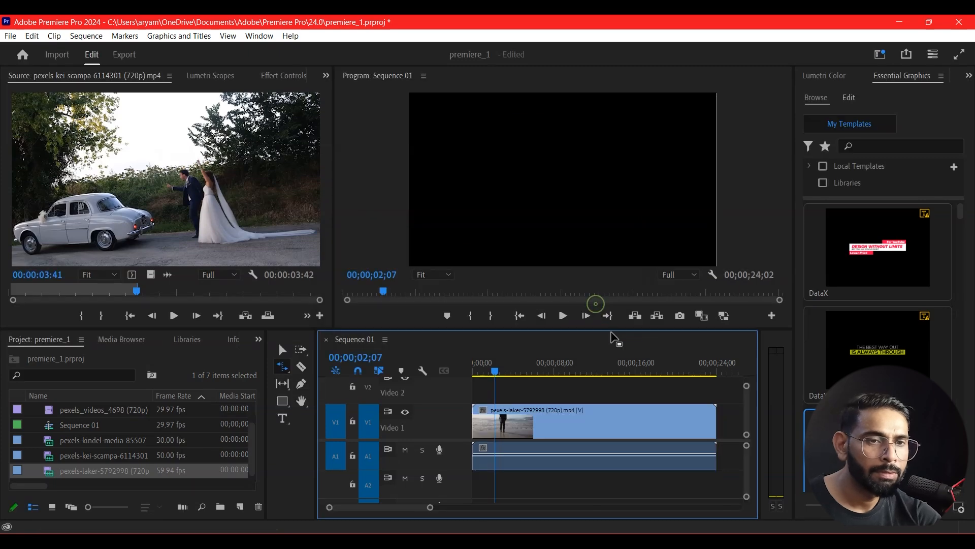
Step: Play the start of the beach clip, and fit it to the frame with Set to Frame Size
key("space")
key("space")
key("minus")
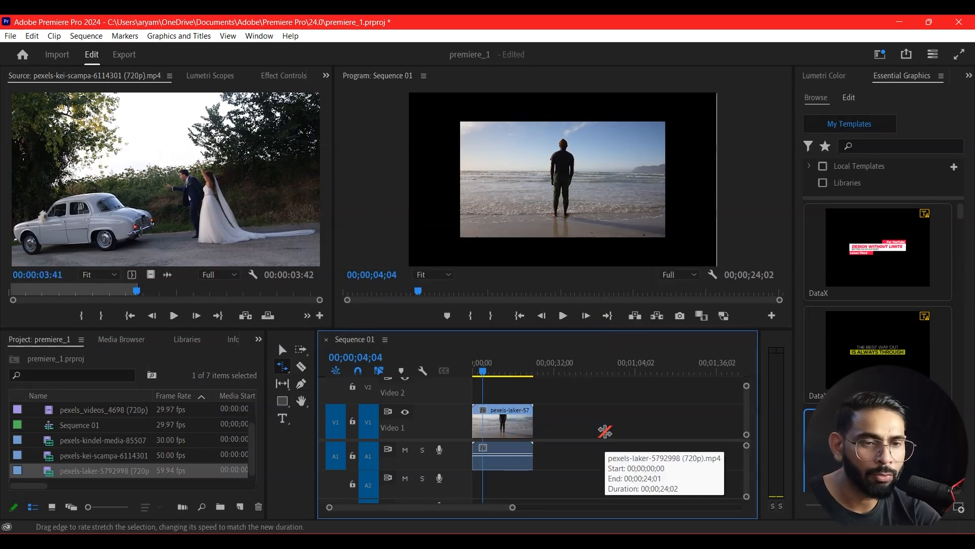
right_click(509, 430)
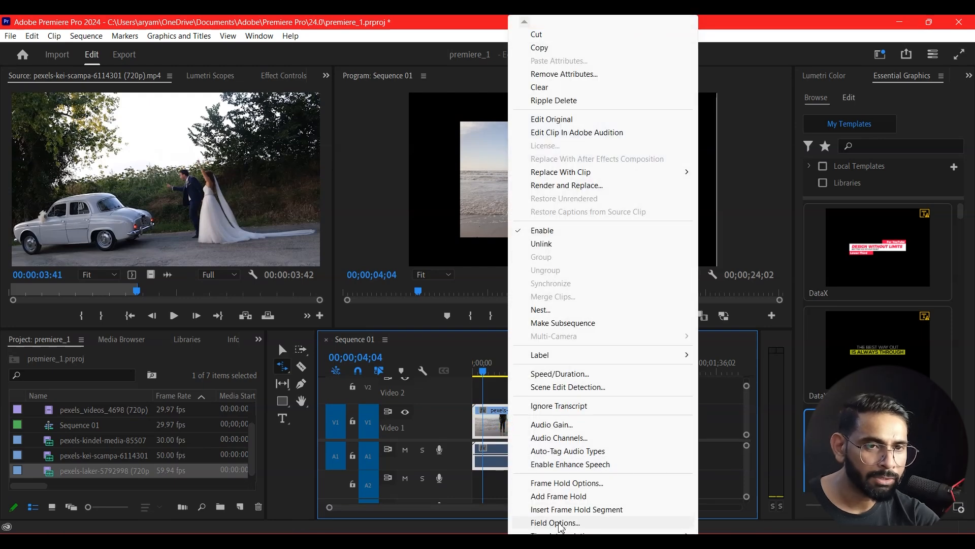
mouse_move(559, 531)
scroll(558, 484, "down", 3)
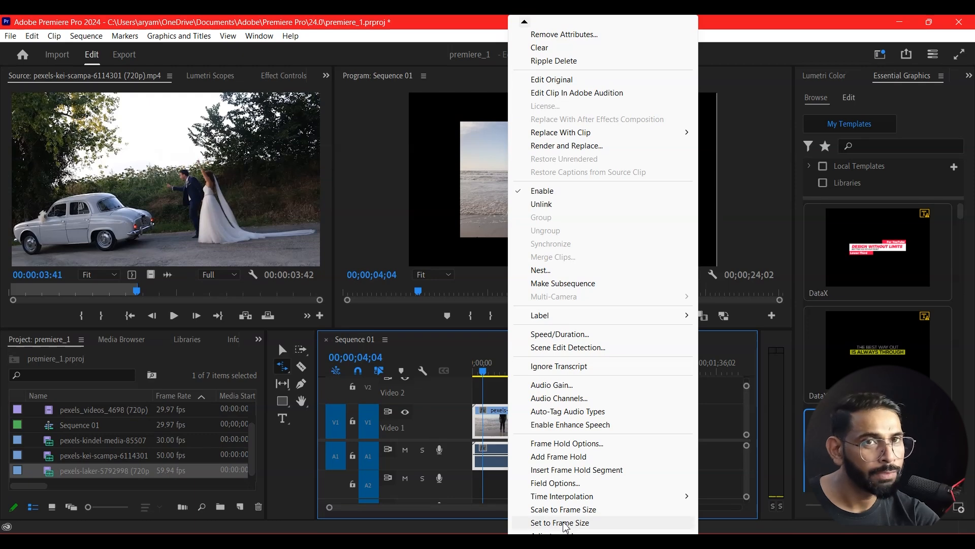
left_click(563, 523)
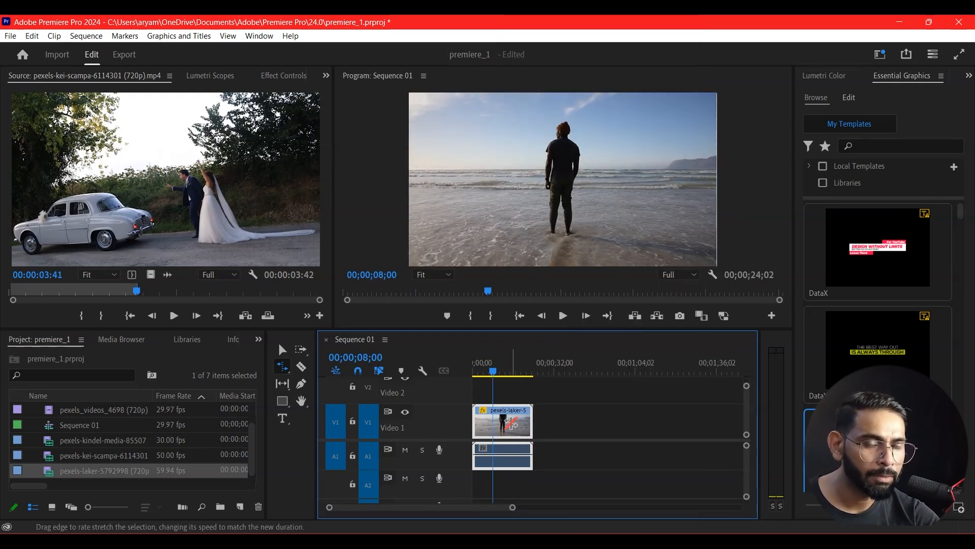
Step: Deselect the beach clip, and play it from 00;00;08;00 to check its full-frame picture
right_click(512, 423)
left_click(446, 351)
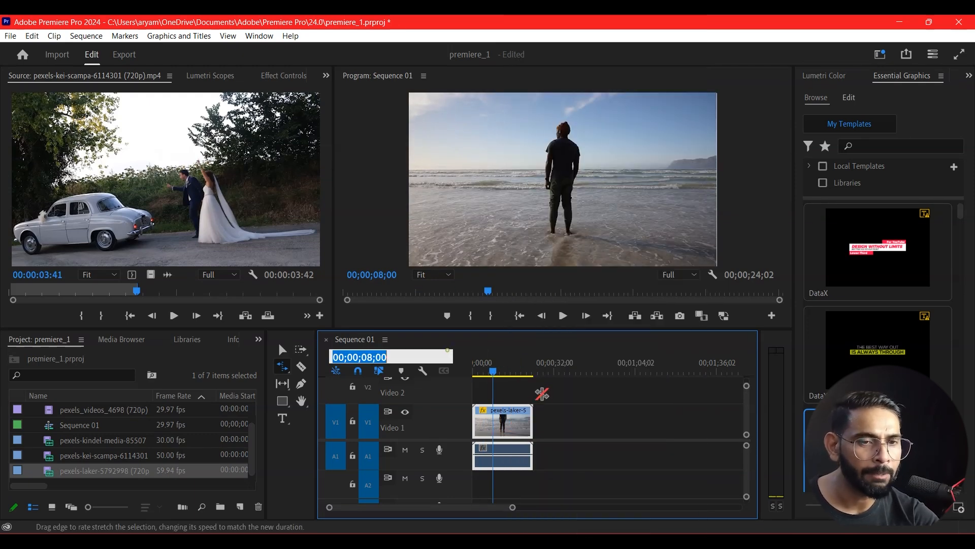
key("Left")
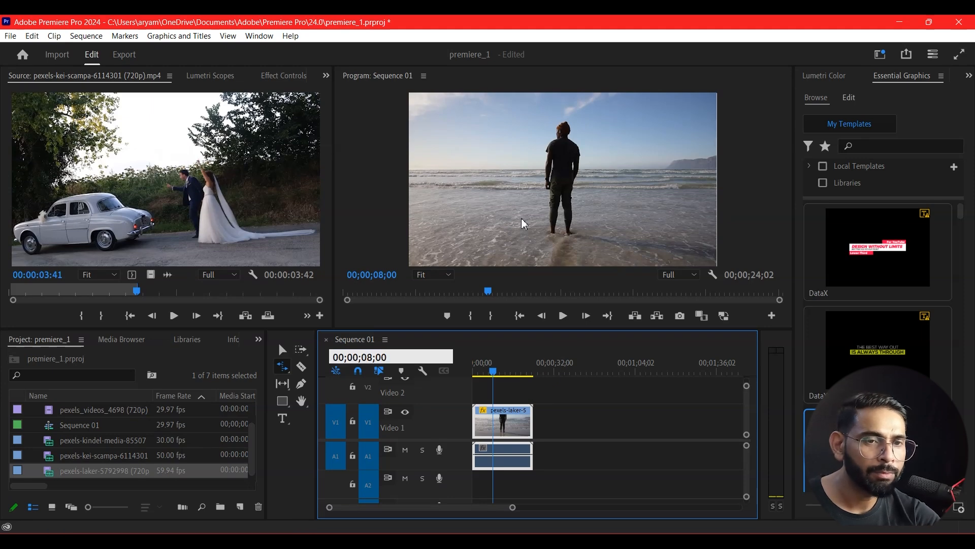
left_click(537, 410)
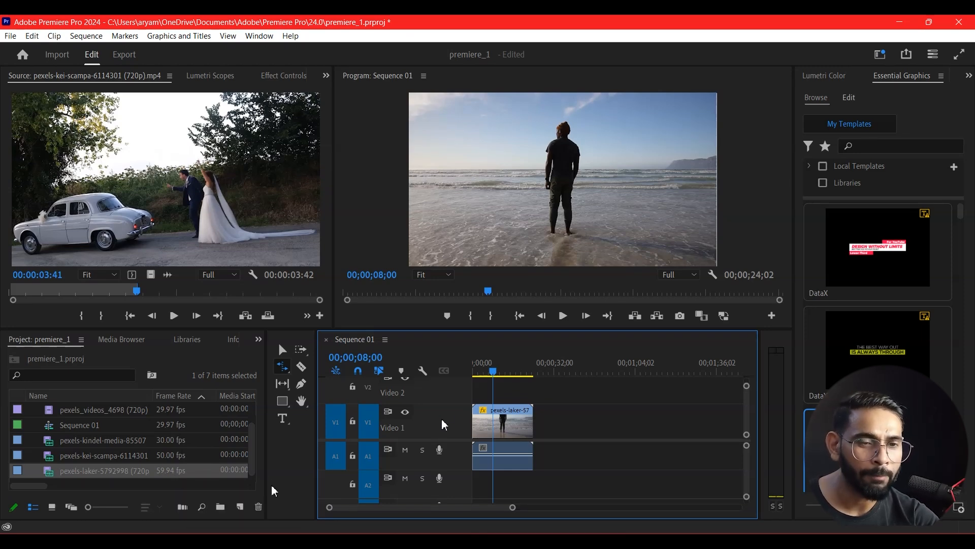
key("space")
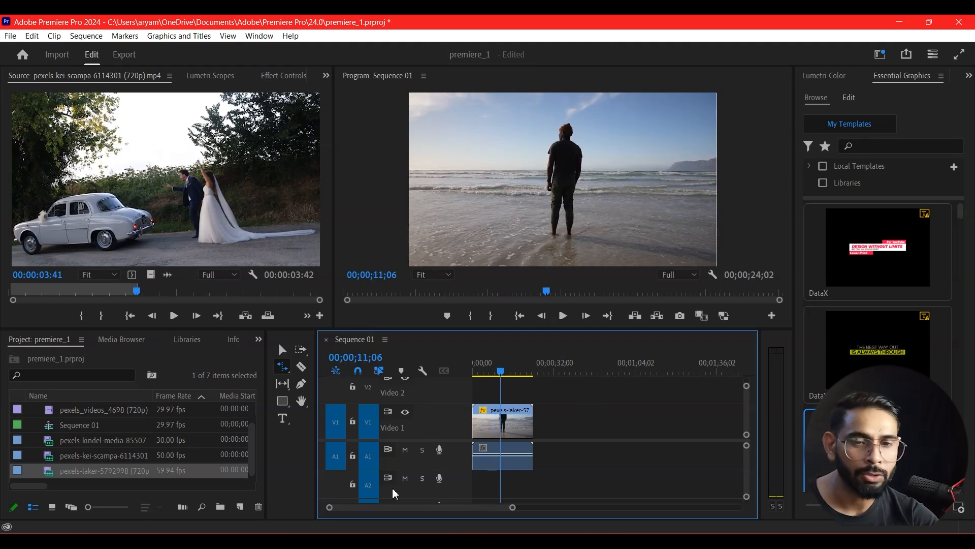
Step: Try stretching the end of the beach clip to about 00;01;05;25 with the Rate Stretch tool, and undo it
left_click(283, 366)
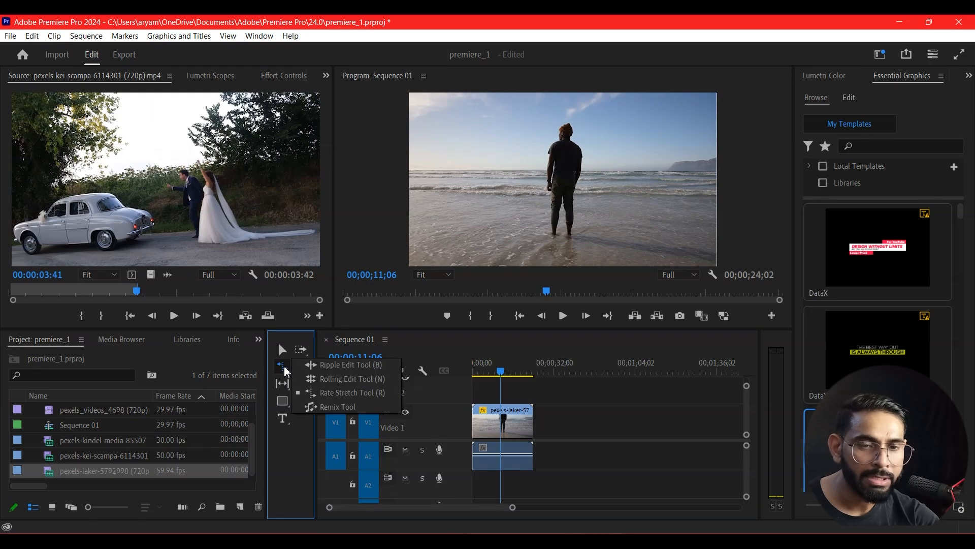
left_click(336, 392)
left_click_drag(528, 418, 638, 420)
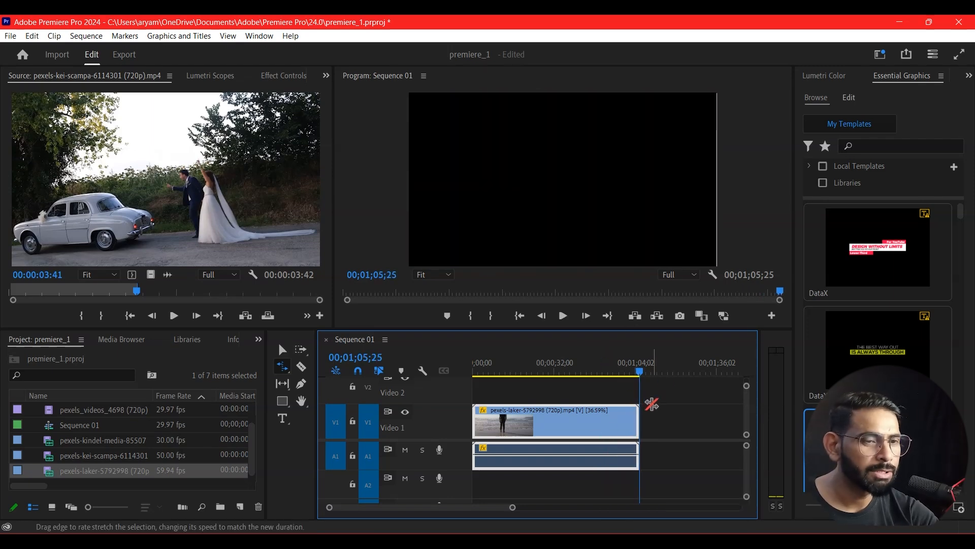
left_click_drag(630, 375, 532, 412)
key("ctrl+z")
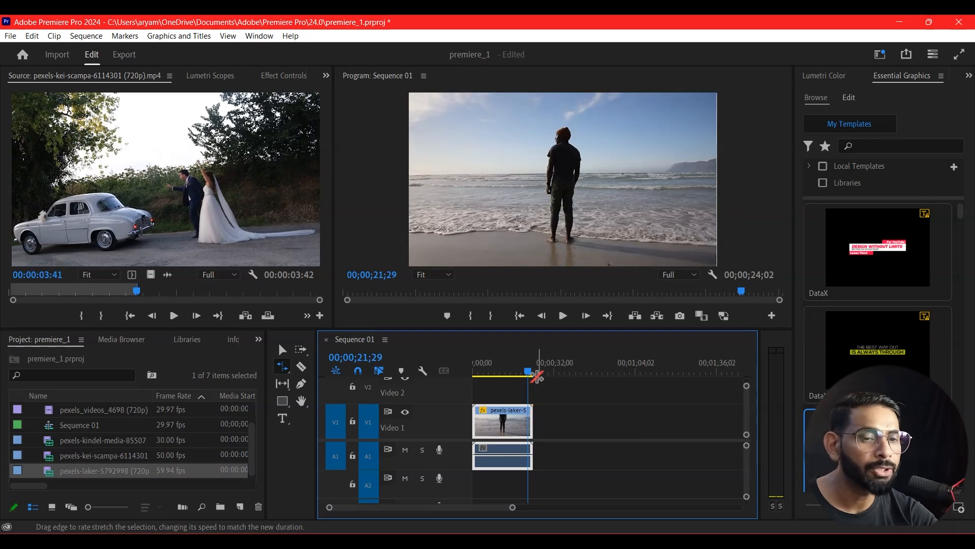
Step: Park the playhead at 00;00;01;05, and split the beach clip there with the Razor tool
left_click_drag(536, 376, 493, 387)
key("space")
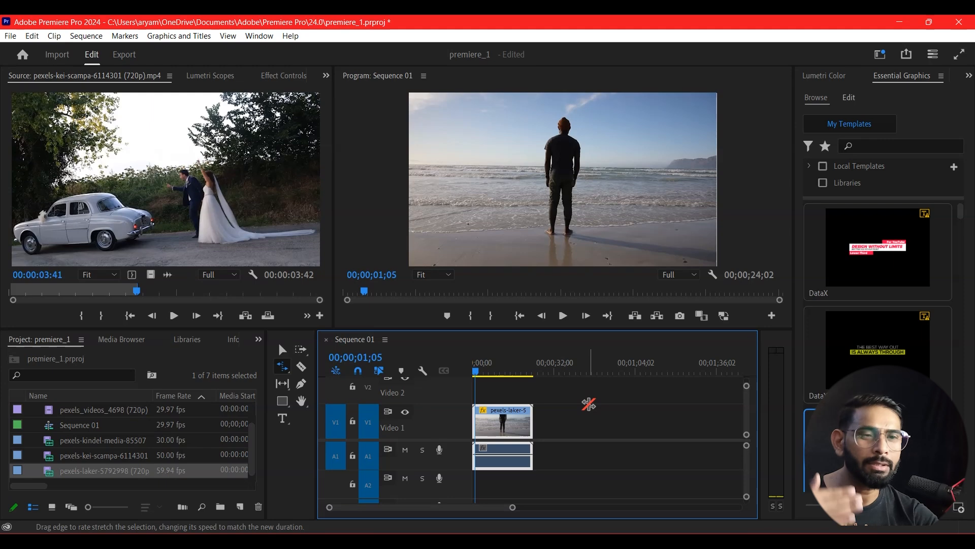
left_click(301, 366)
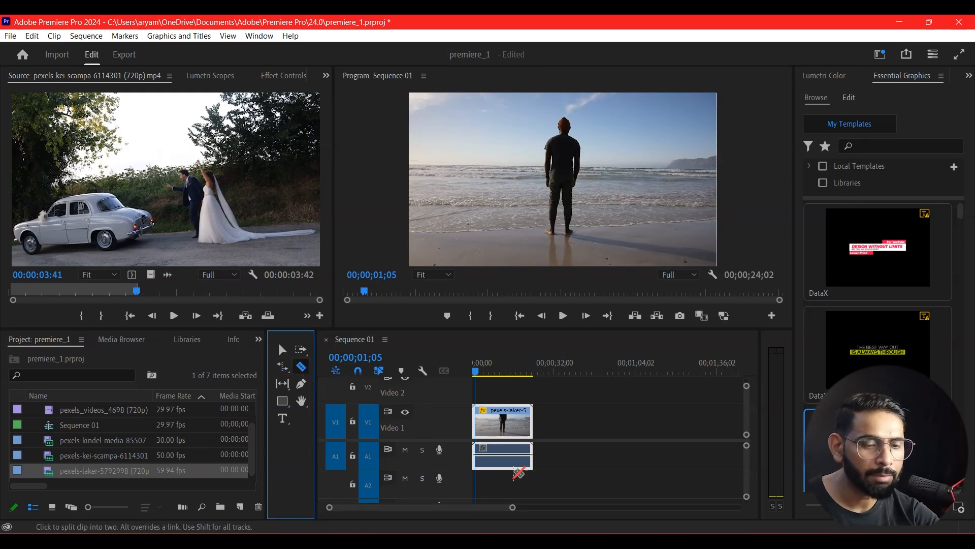
key("backslash")
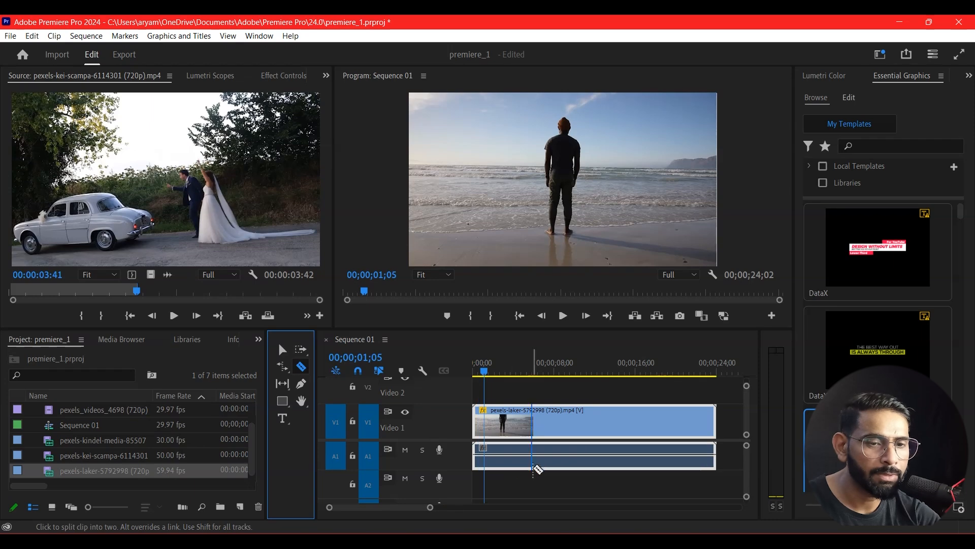
left_click(489, 429)
Step: Play on to 00;00;06;15, and split the beach clip and its audio there
key("space")
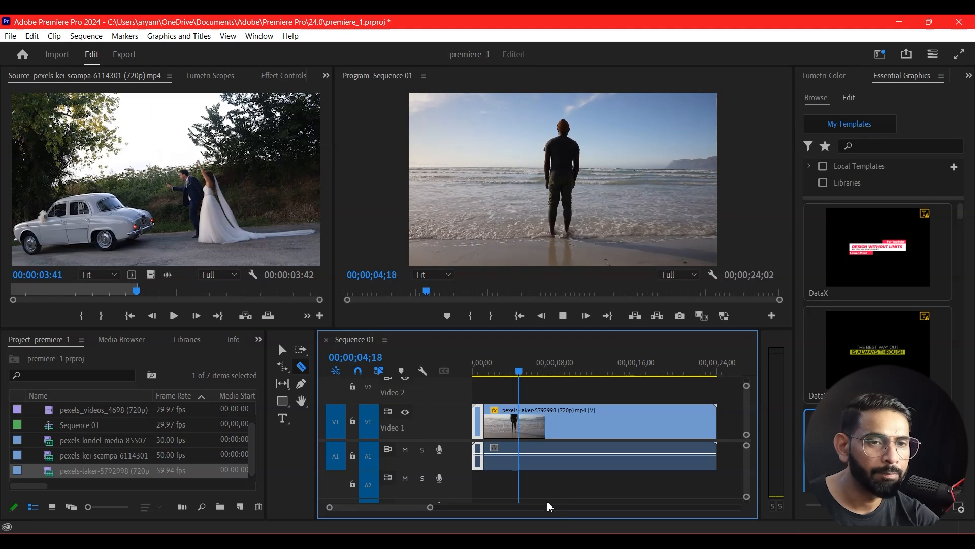
key("space")
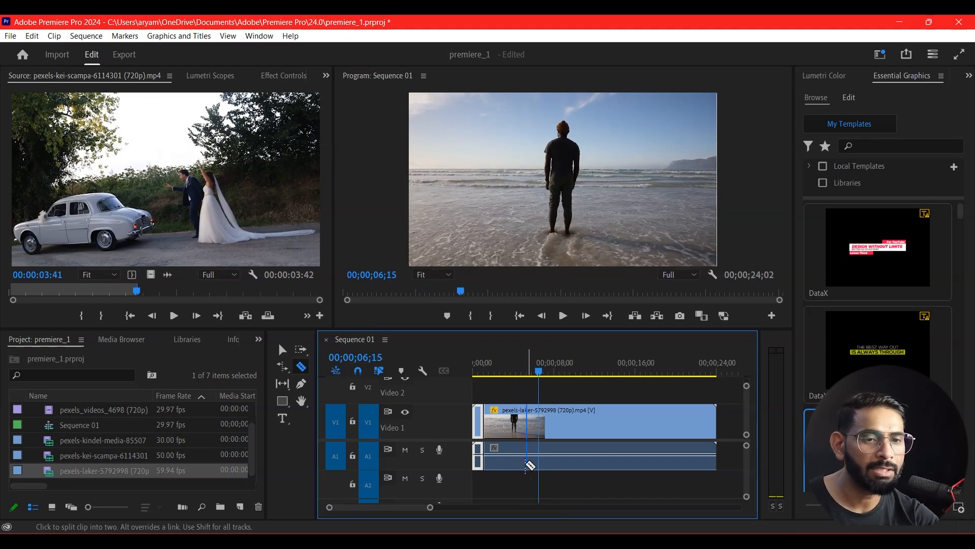
left_click(537, 433)
Step: Move the last segment along V1 so it ends at about 00;00;31;10, leaving a gap after the middle segment
key("v")
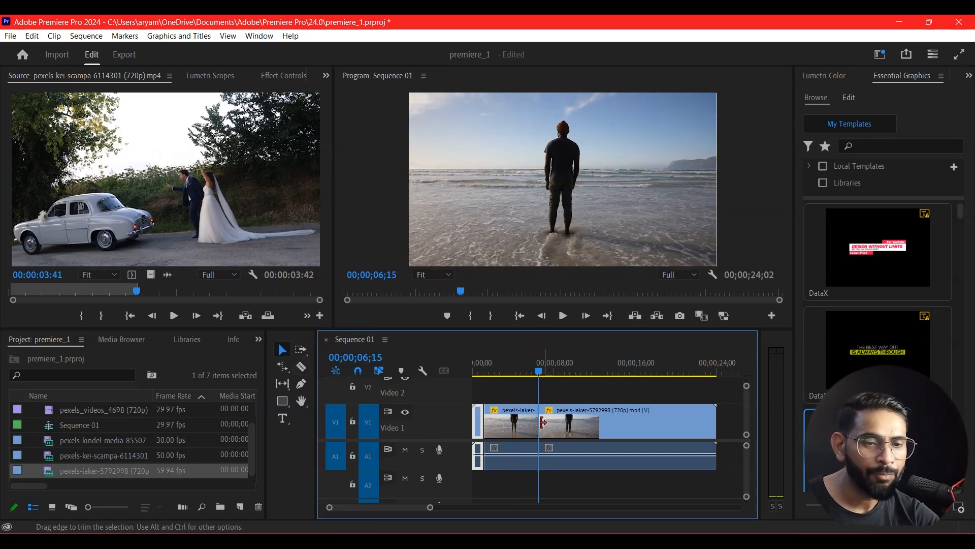
left_click_drag(549, 374, 595, 429)
left_click(603, 432)
key("minus")
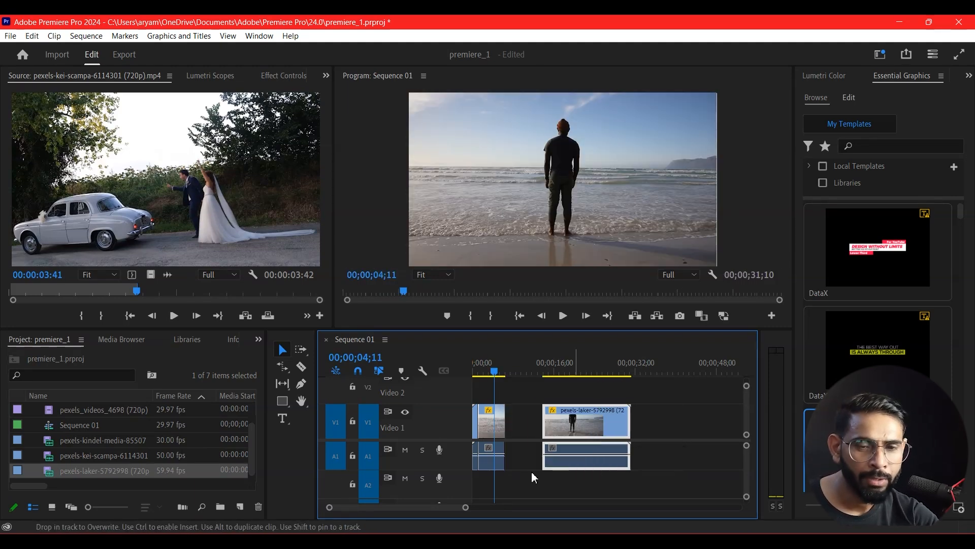
Step: Stretch the end of the middle segment with the Rate Stretch tool to fill the gap up to the last segment
left_click(283, 366)
left_click(505, 424)
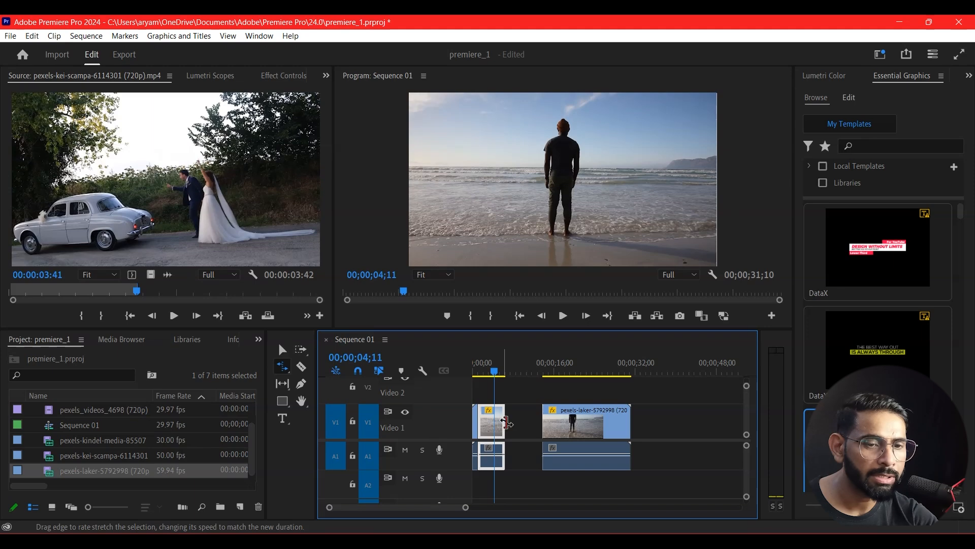
left_click_drag(506, 423, 541, 424)
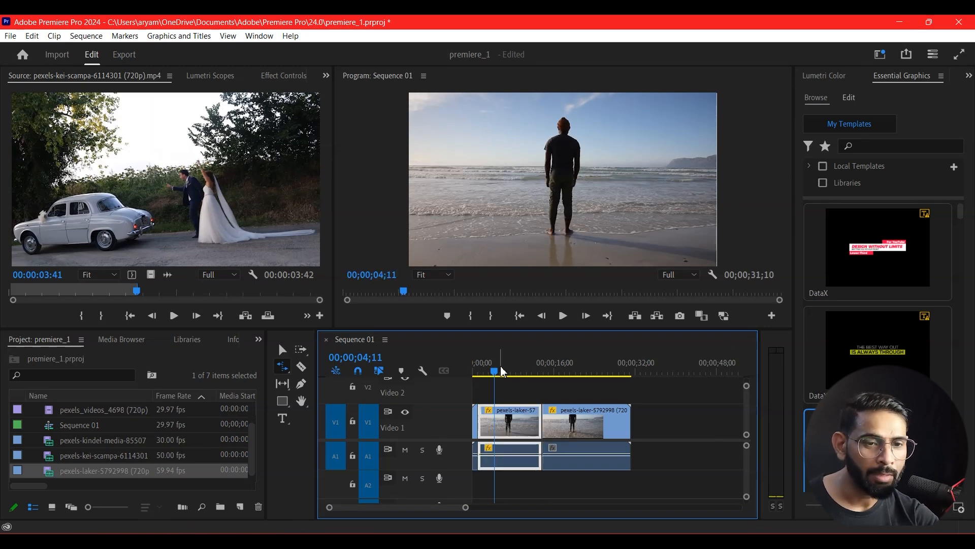
Step: Play the sequence from the start and across the cut to compare the slowed middle segment with the last segment
key("Home")
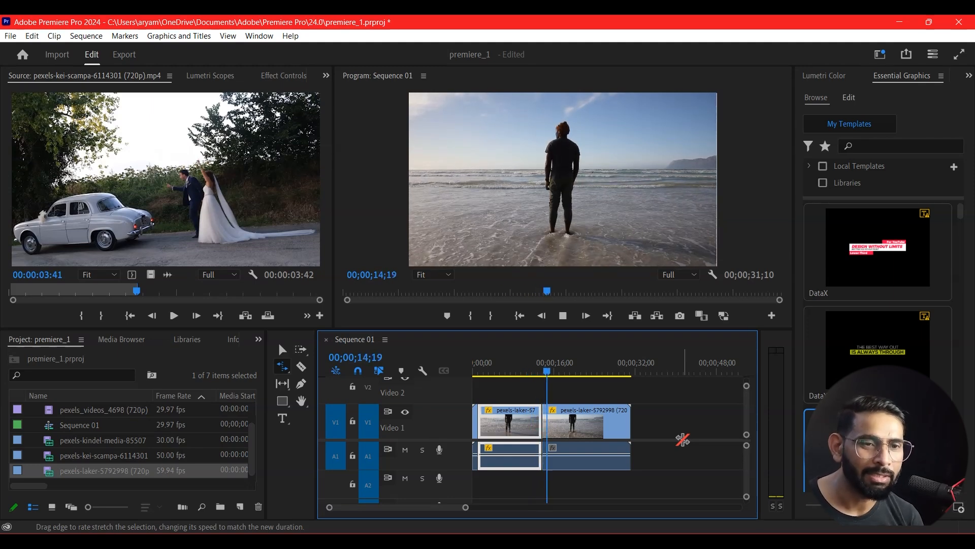
key("space")
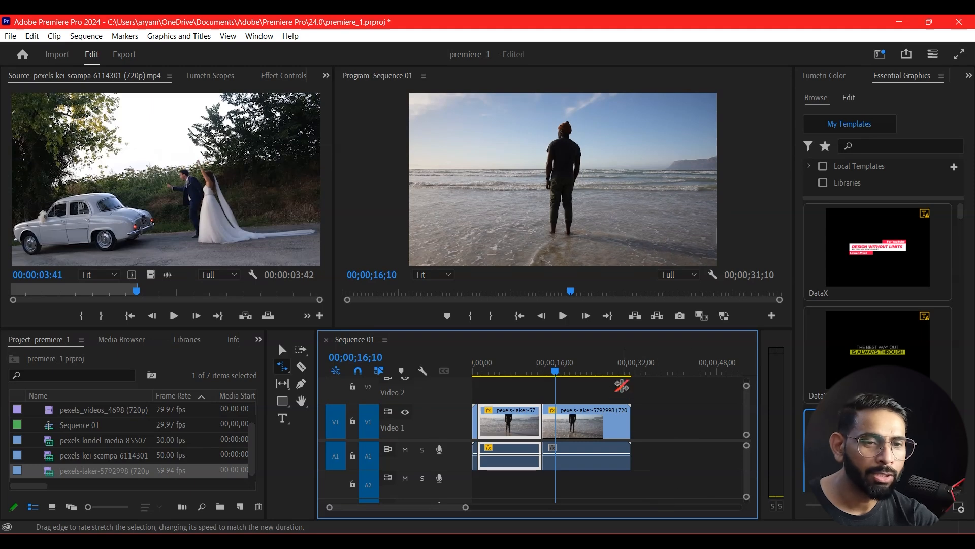
left_click_drag(530, 369, 526, 372)
key("space")
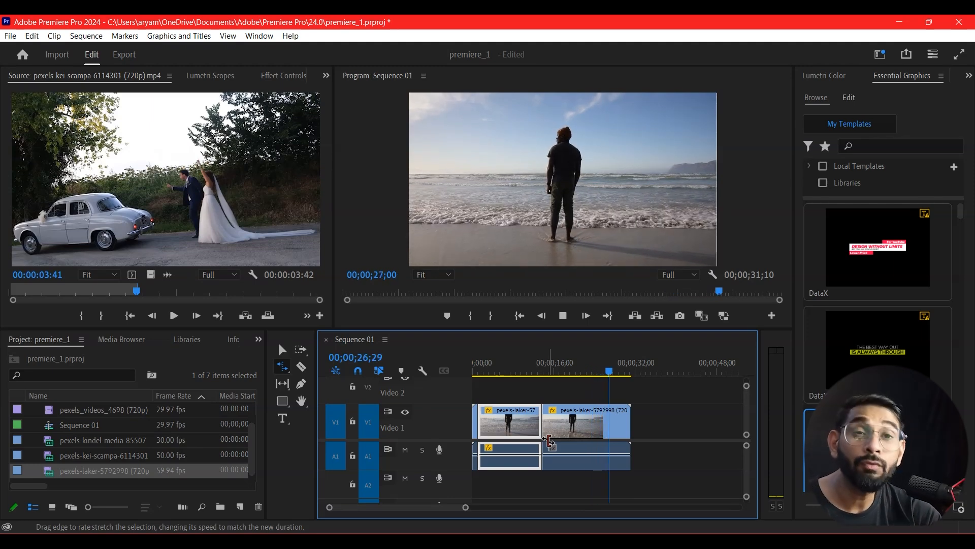
key("space")
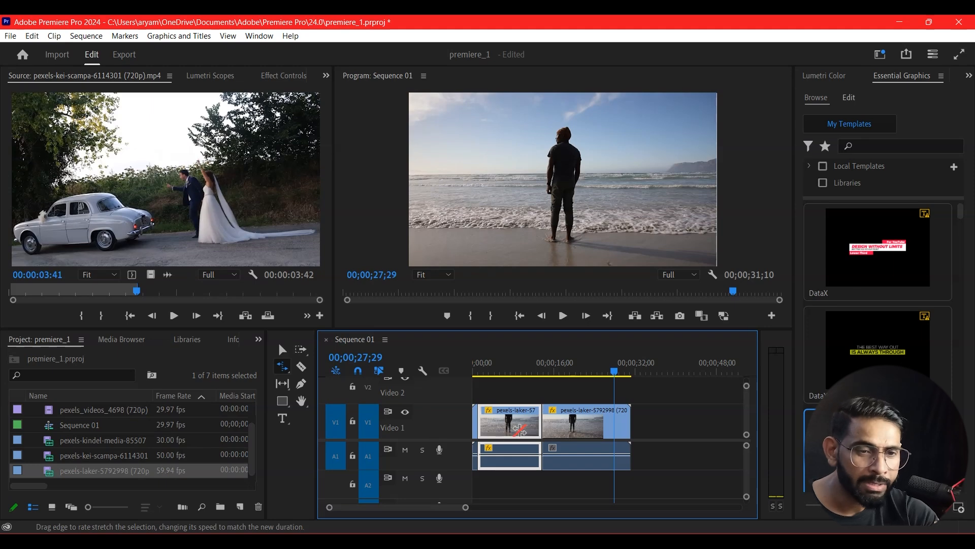
Step: Compress the middle segment to a very short duration with the Rate Stretch tool
left_click_drag(540, 421, 482, 419)
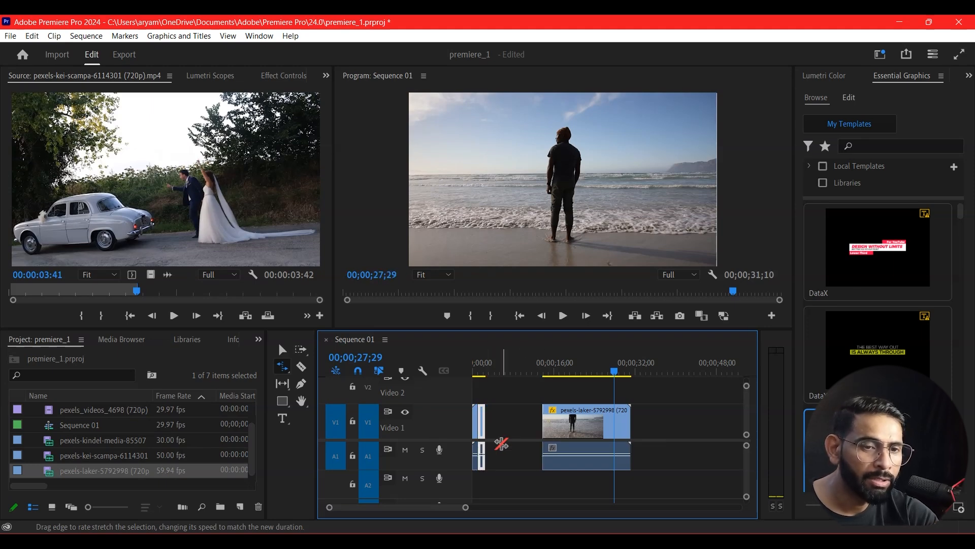
left_click(494, 419)
left_click(482, 419)
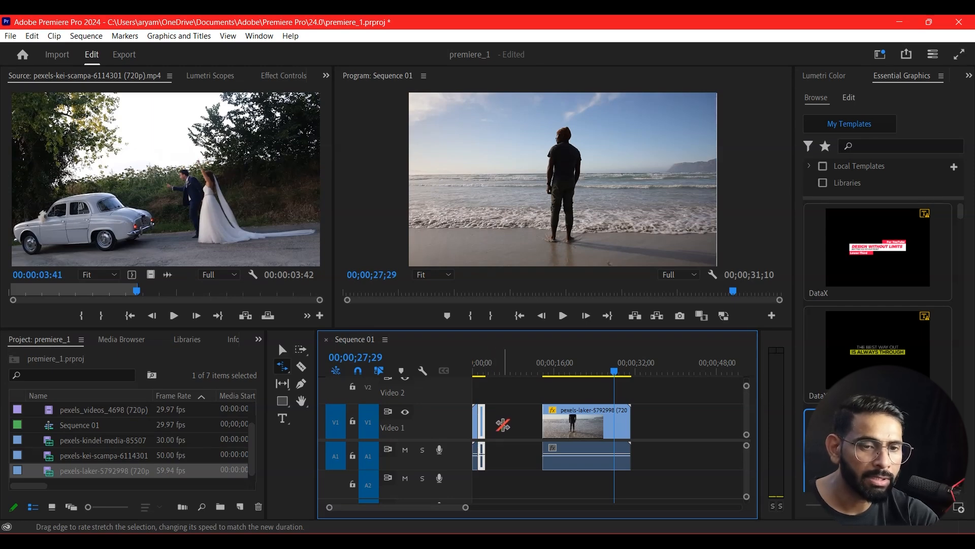
Step: Ripple delete the gap before the last segment, and play the sequence from the start
right_click(500, 424)
left_click(550, 436)
left_click_drag(495, 364, 473, 386)
key("space")
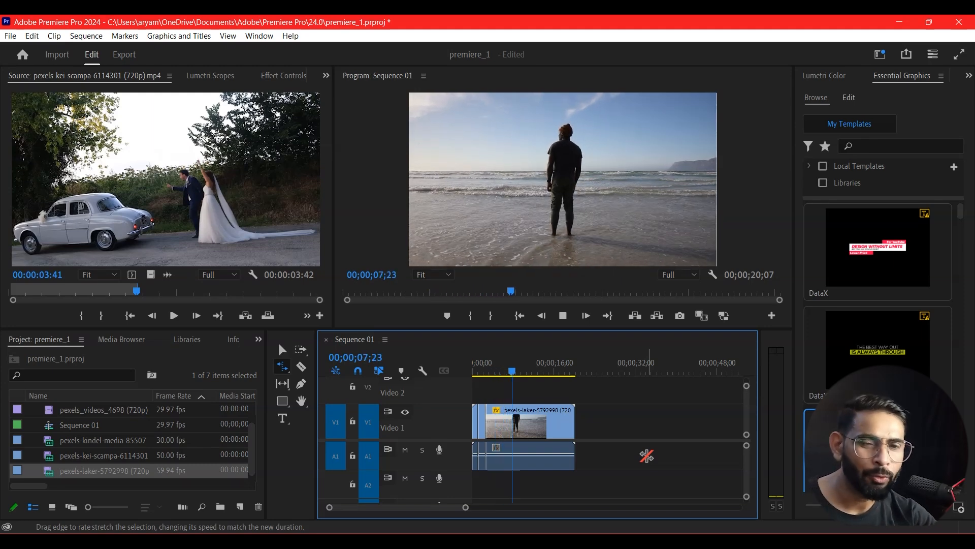
Step: Go through the Rate Stretch and Selection tools, and activate the Remix Tool
left_click(288, 376)
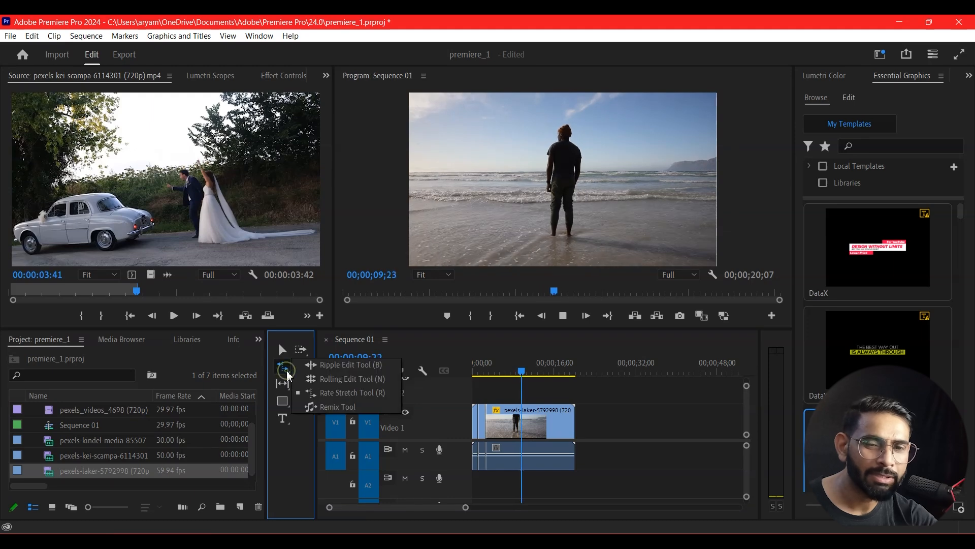
left_click(368, 392)
key("v")
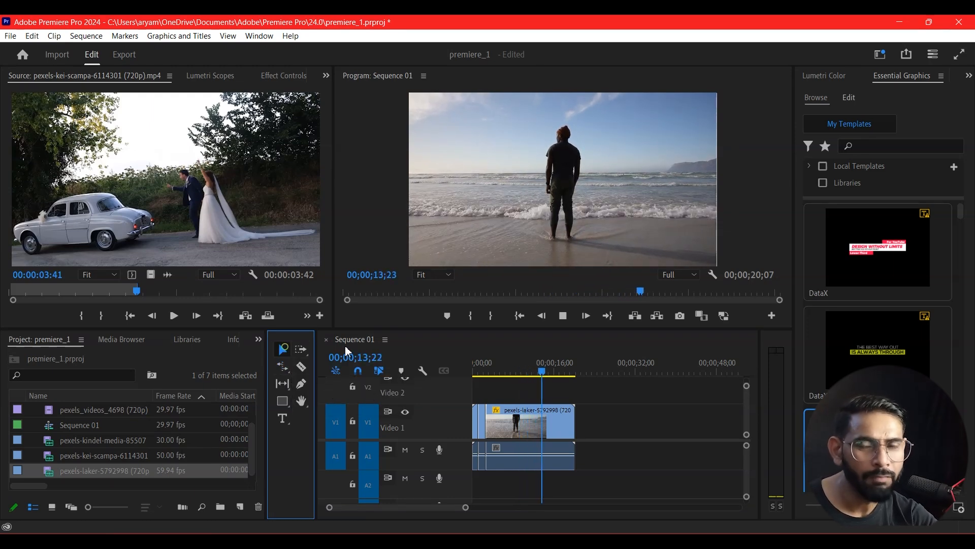
left_click(283, 366)
left_click(331, 394)
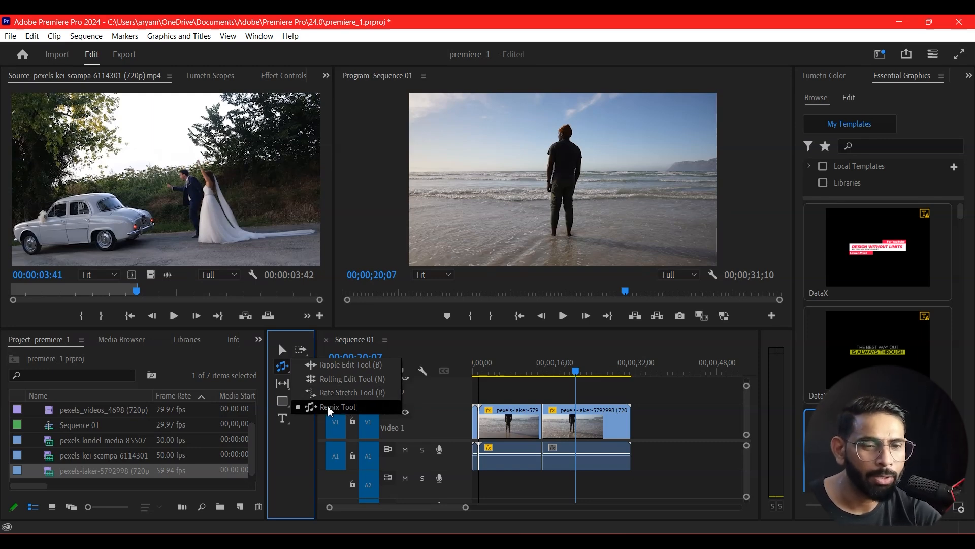
left_click(329, 408)
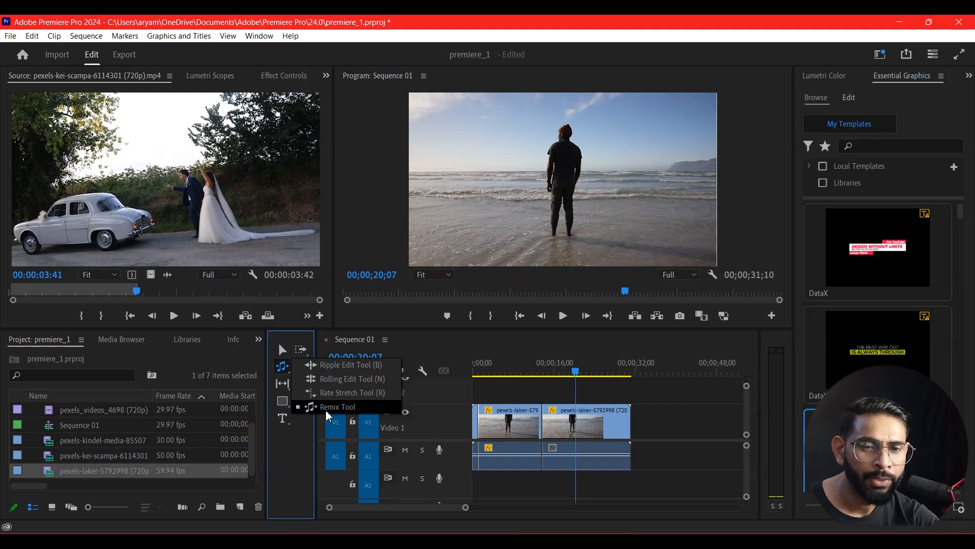
Step: Split the last segment at three points, the first at 00;00;20;07, and the middle segment at two points with the Razor tool
left_click(302, 366)
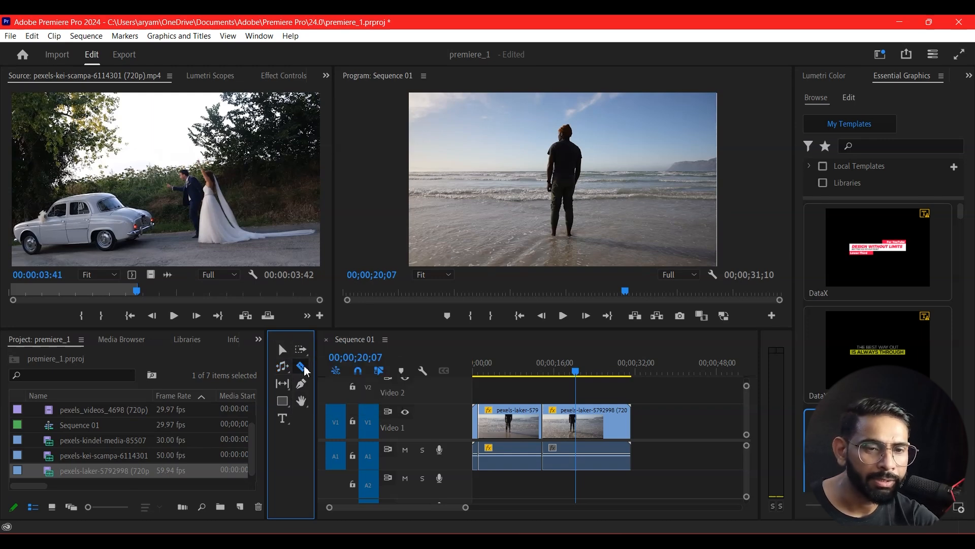
left_click(576, 428)
left_click(596, 422)
left_click(611, 422)
left_click(520, 422)
left_click(502, 422)
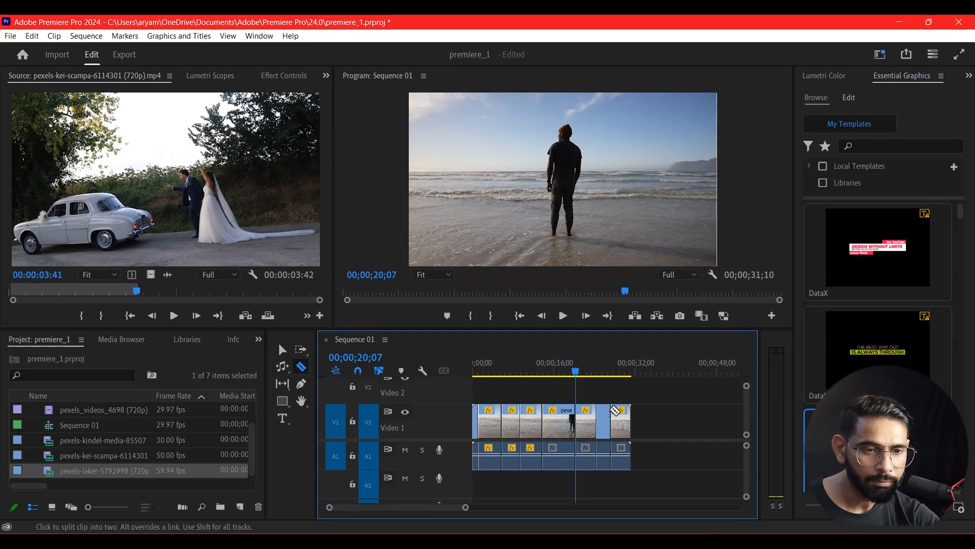
mouse_move(574, 366)
left_mouse_down()
mouse_move(490, 368)
mouse_move(579, 378)
left_mouse_up()
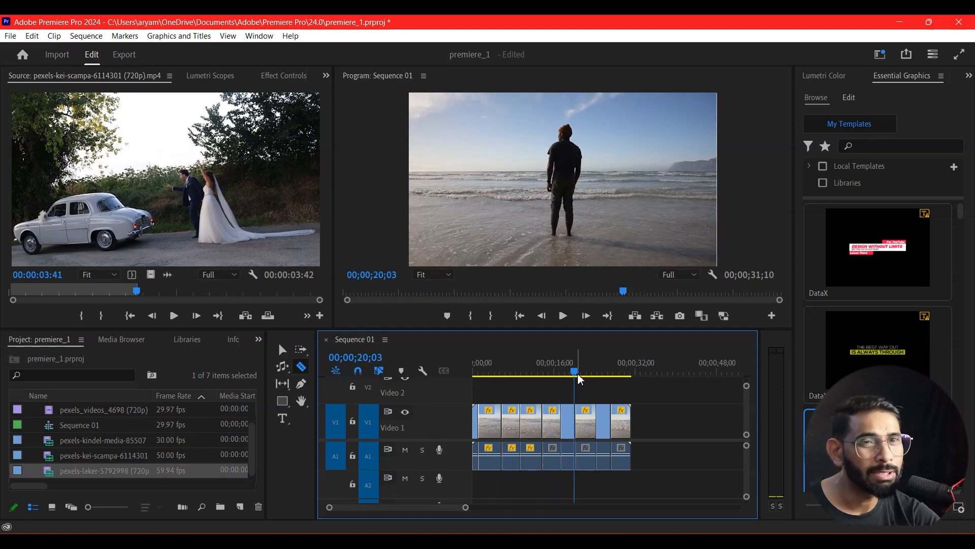
Step: Undo the Razor cuts and earlier segment edits, and ripple delete the gap between the first and last segments
key("ctrl+z")
key("ctrl+z")
key("ctrl+z")
key("ctrl+z")
key("ctrl+z")
key("ctrl+z")
key("ctrl+z")
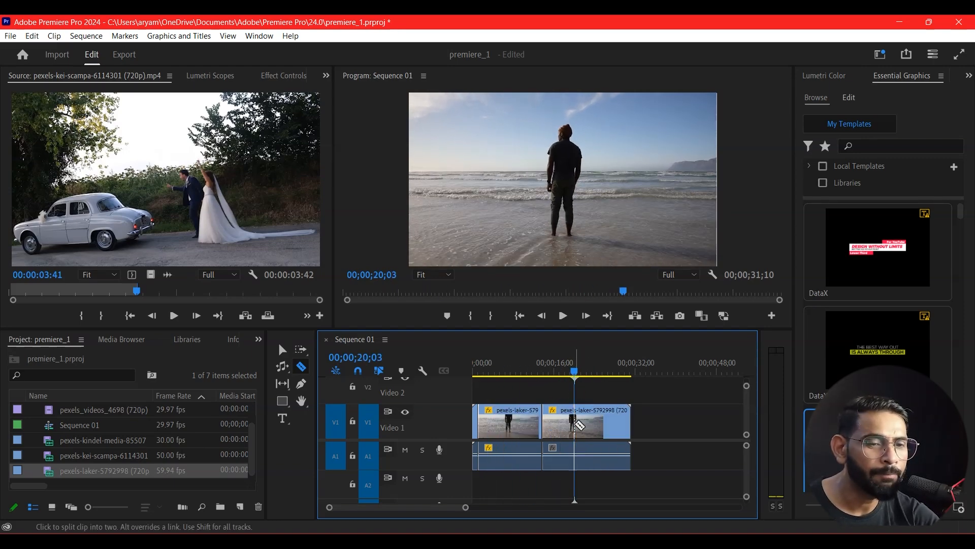
key("ctrl+z")
right_click(556, 426)
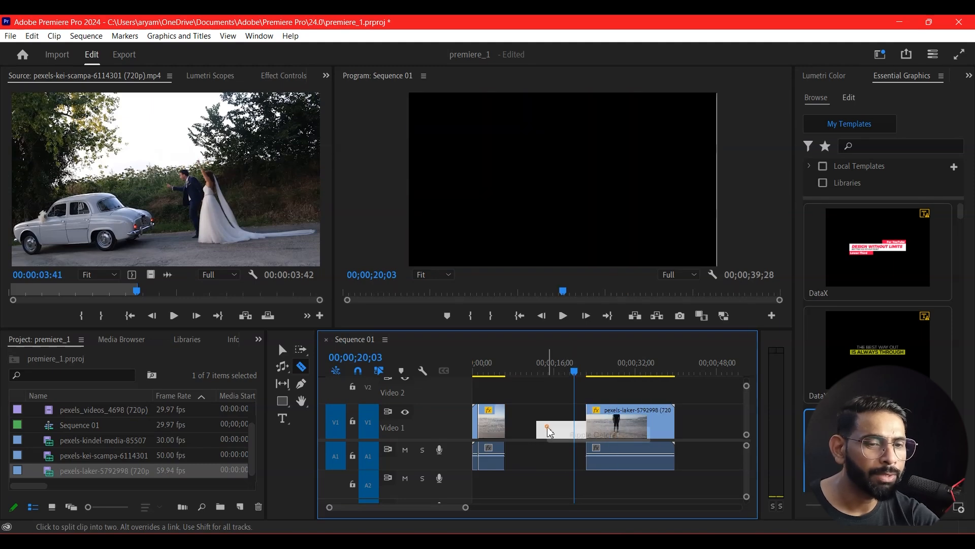
left_click(589, 434)
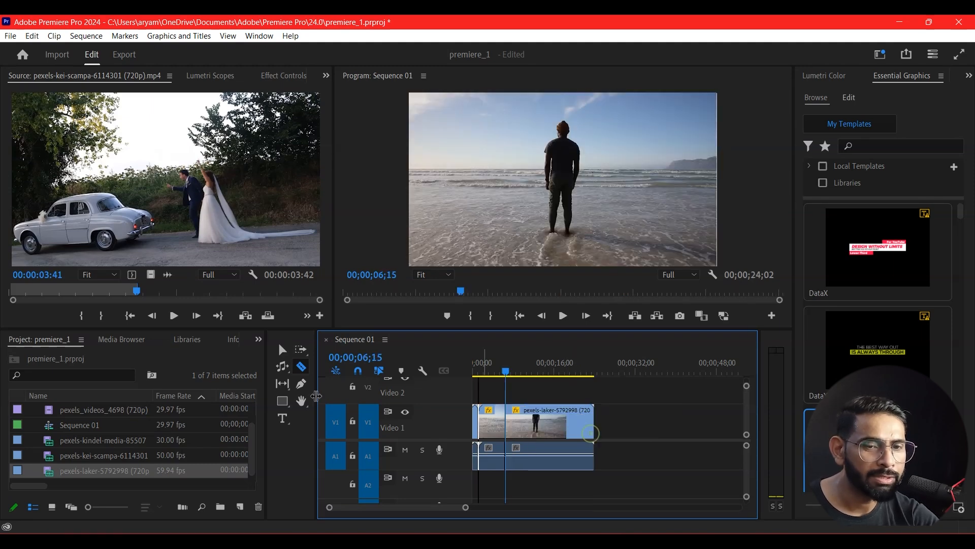
Step: Activate the Slip tool and slip the footage inside the last segment slightly
left_click(303, 371)
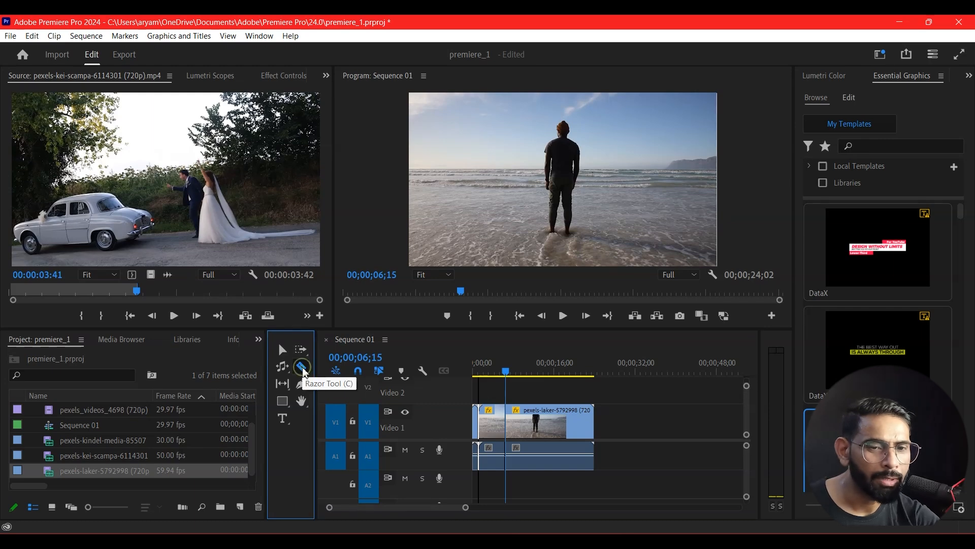
left_click(283, 385)
left_click(328, 386)
left_click_drag(554, 423, 564, 423)
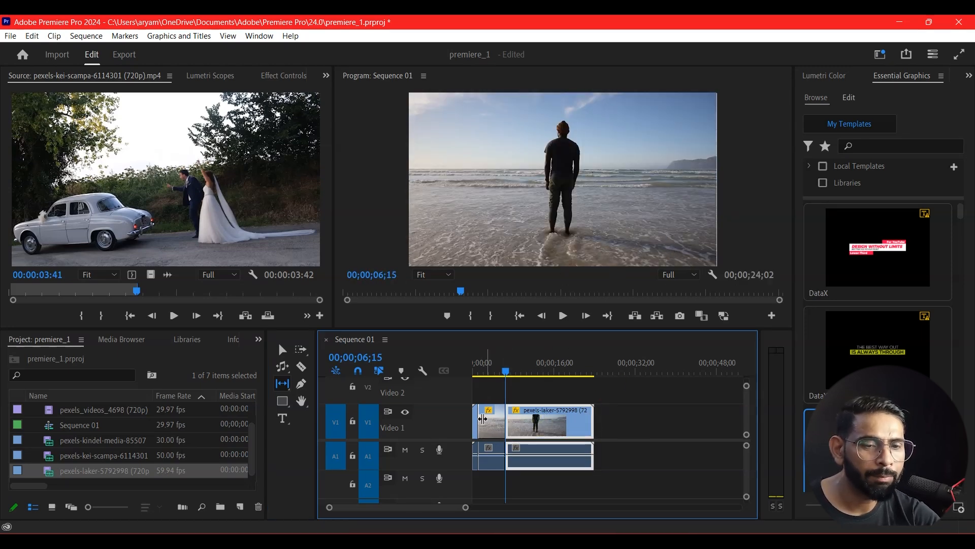
Step: Undo the slip edit and the clip's earlier split
key("ctrl+z")
key("ctrl+z")
key("ctrl+z")
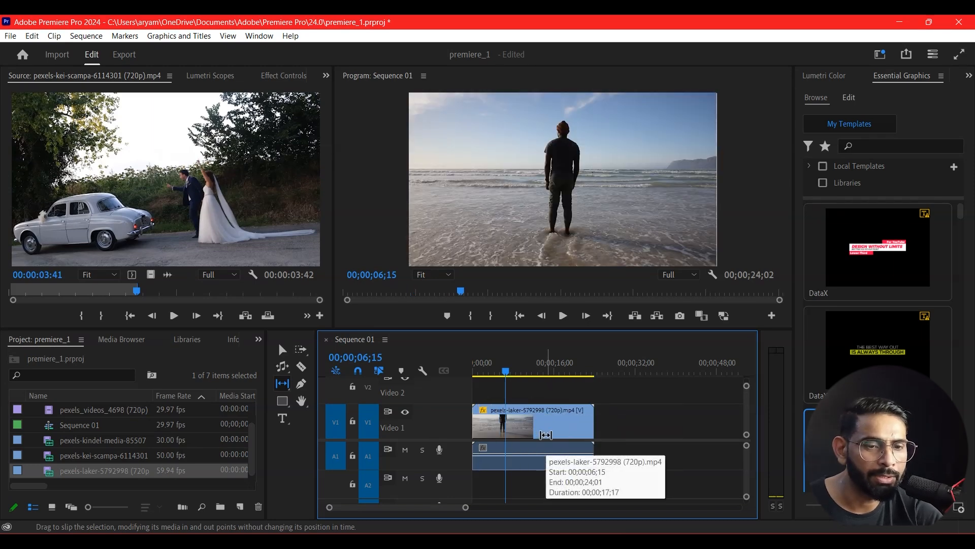
Step: Place the pexels-kei-scampa-6114301 clip at the start of Video 1, followed by the pexels-laker-5792998 clip
left_click_drag(51, 459, 468, 436)
left_click(591, 305)
left_click_drag(102, 470, 508, 431)
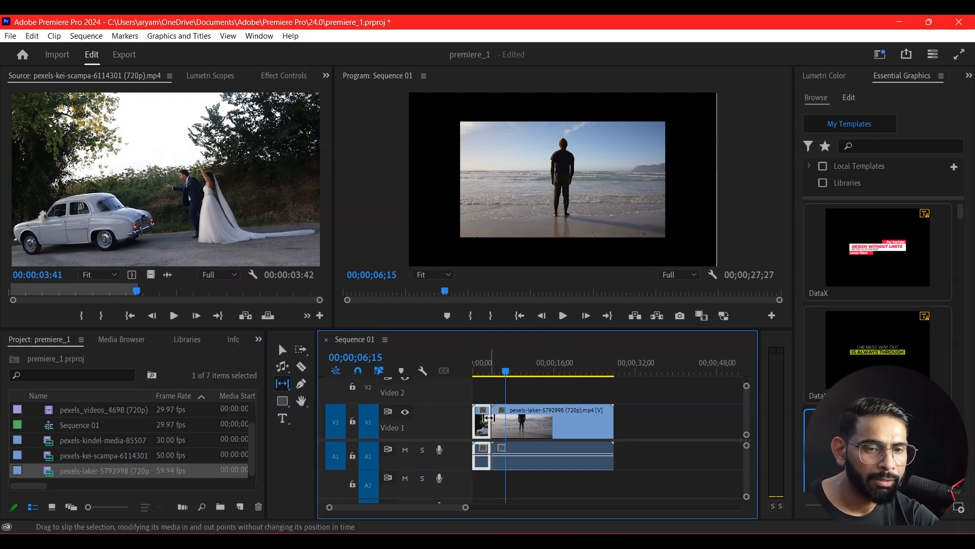
Step: Shorten the beach clip, and append the pexels-kindel-media clip trimmed so the sequence ends at 00;00;21;27
left_click(285, 352)
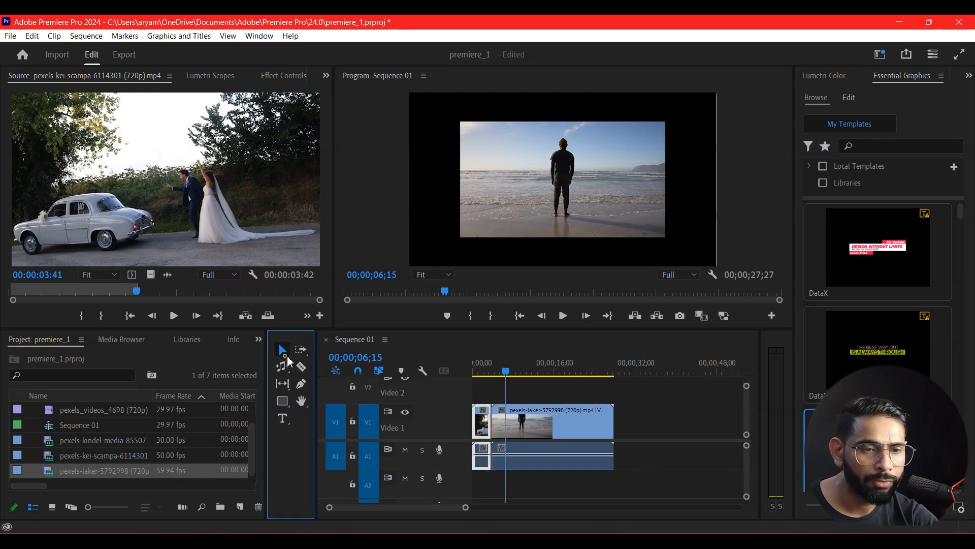
left_click_drag(613, 422, 531, 421)
left_click_drag(57, 442, 533, 421)
left_click_drag(648, 421, 583, 422)
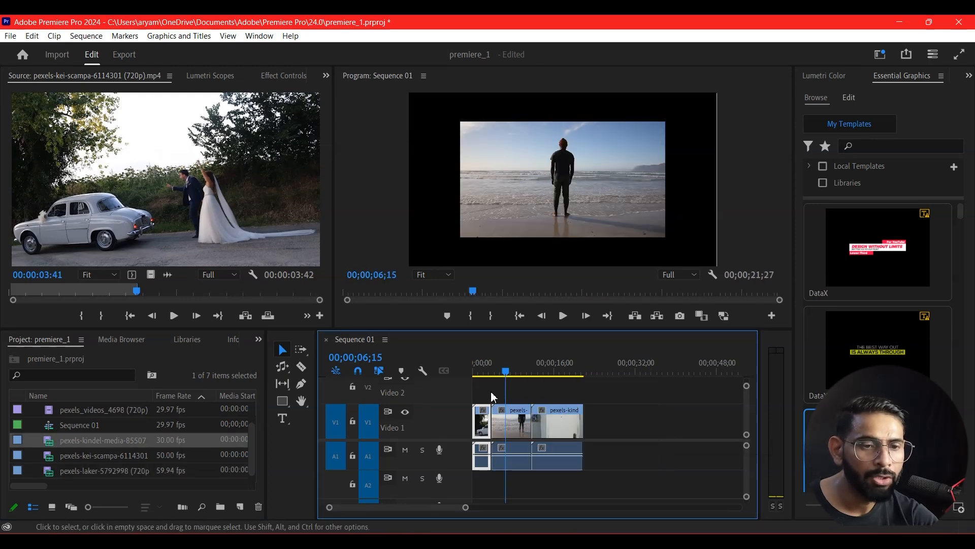
Step: Apply Set to Frame Size to all three clips, and scrub to the start of the last clip
left_click_drag(545, 394, 587, 450)
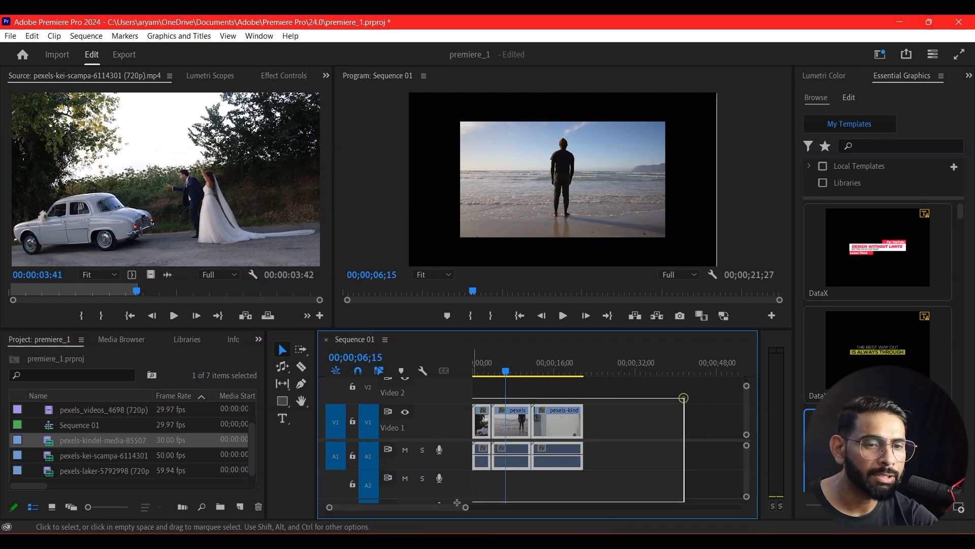
right_click(551, 420)
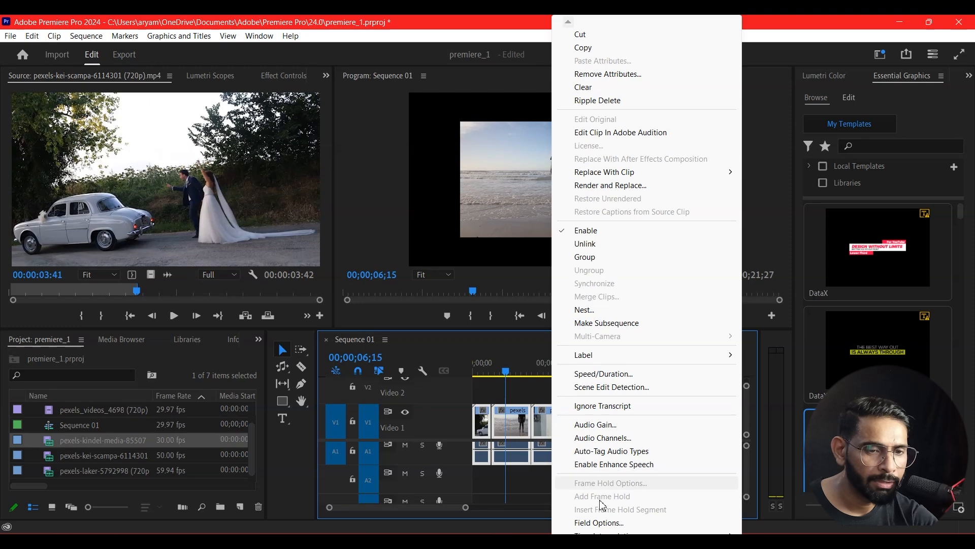
scroll(647, 299, "down", 3)
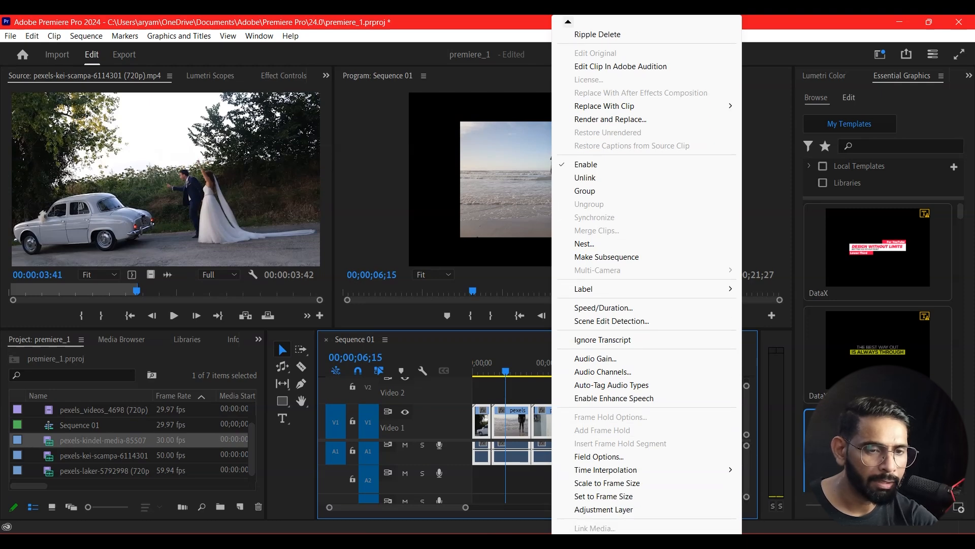
scroll(588, 496, "down", 1)
left_click(600, 483)
mouse_move(541, 379)
left_mouse_down()
mouse_move(452, 383)
mouse_move(544, 381)
mouse_move(533, 378)
left_mouse_up()
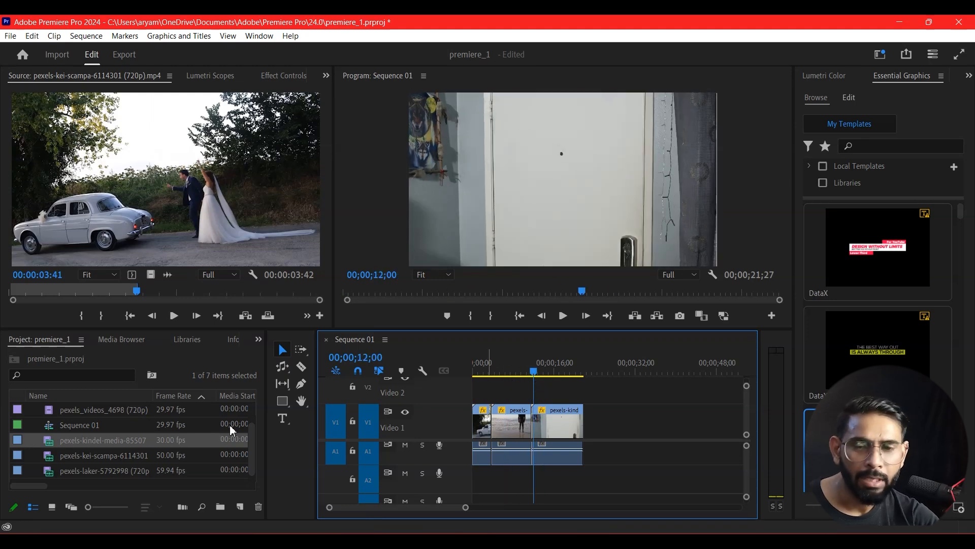
Step: Slip the middle clip to later footage with the Slip tool, starting at 00:00:08:20, and play it back
left_click(285, 385)
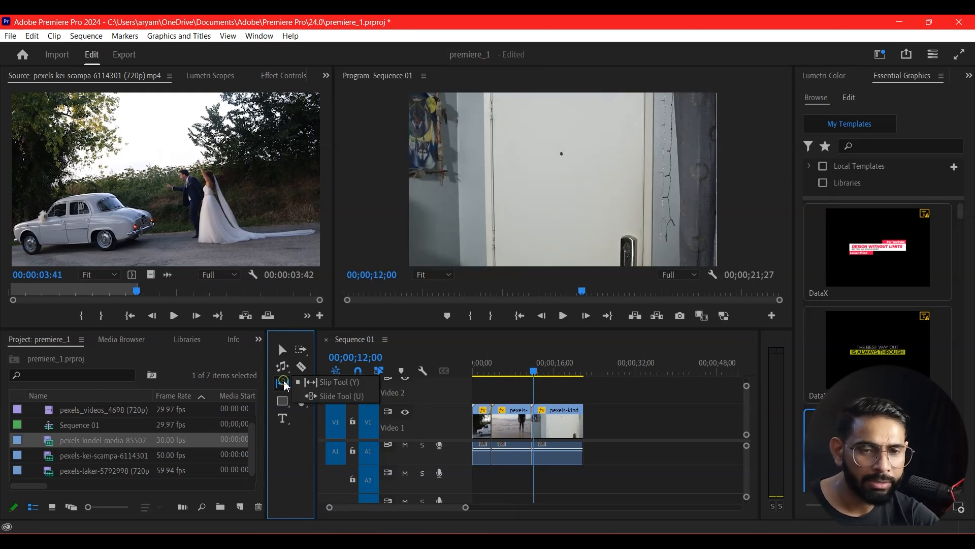
left_click(335, 386)
left_click_drag(513, 420, 477, 444)
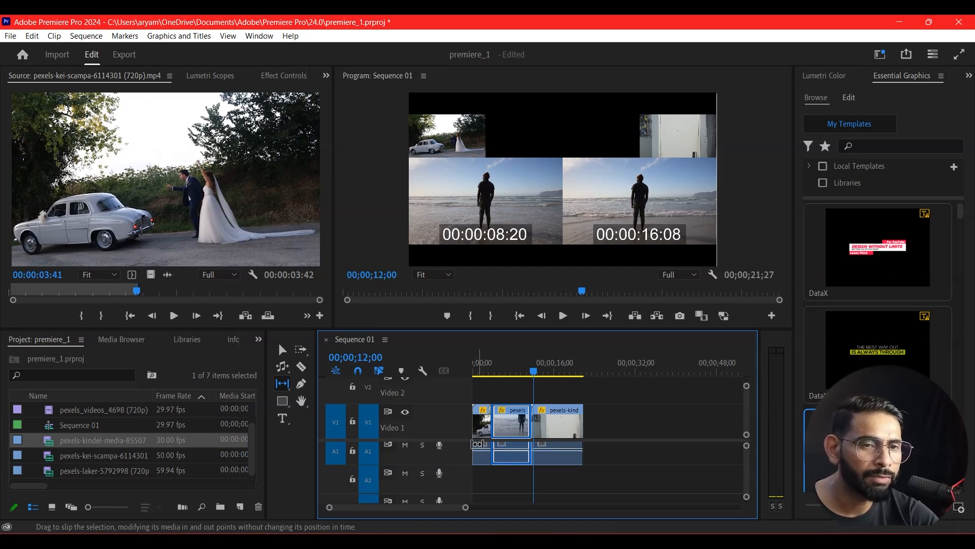
left_click_drag(532, 371, 493, 371)
key("space")
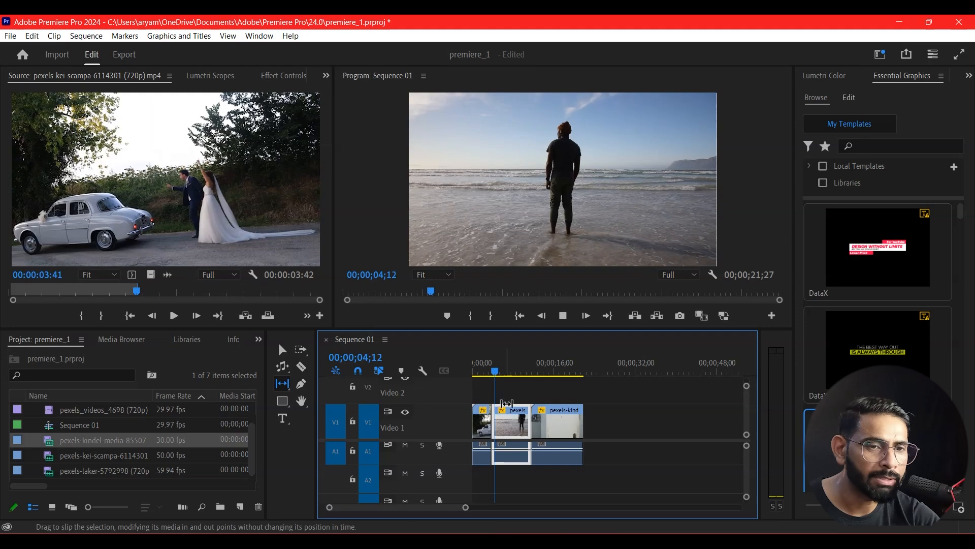
Step: Slip the middle clip back to earlier footage, and play it from near its start
left_click_drag(518, 425, 728, 406)
left_click_drag(504, 371, 496, 371)
key("space")
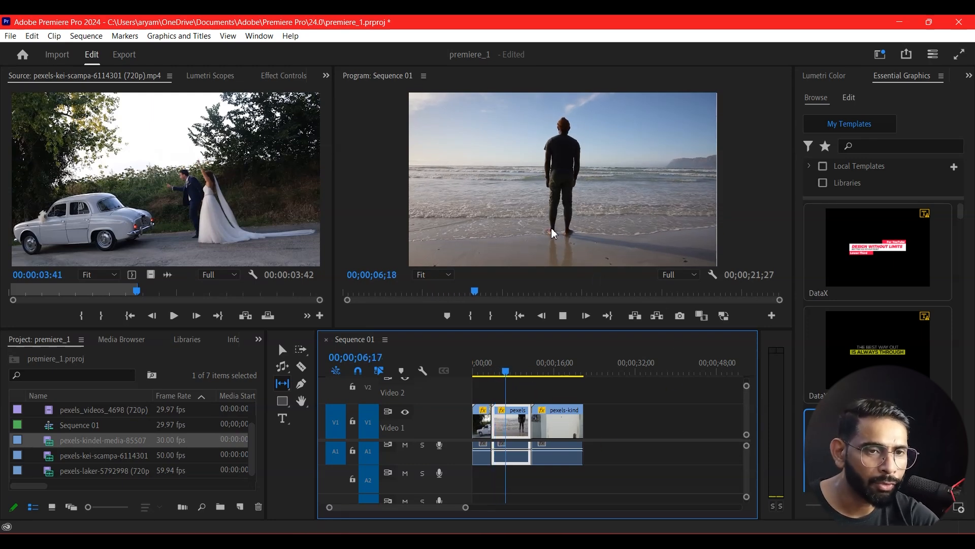
key("space")
Step: Slip the middle clip to a later part of its footage again, and preview the result
left_click_drag(514, 420, 457, 426)
left_click_drag(518, 363, 499, 376)
key("space")
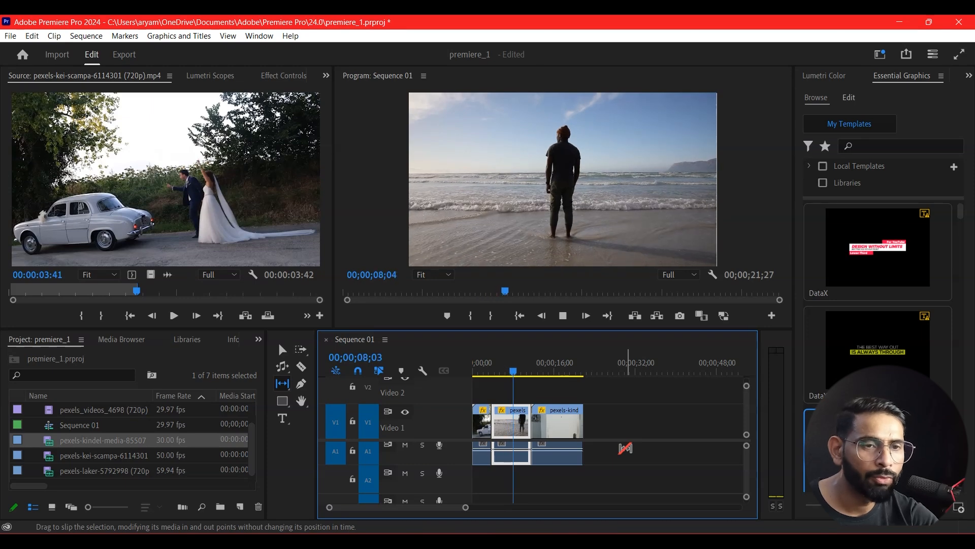
key("space")
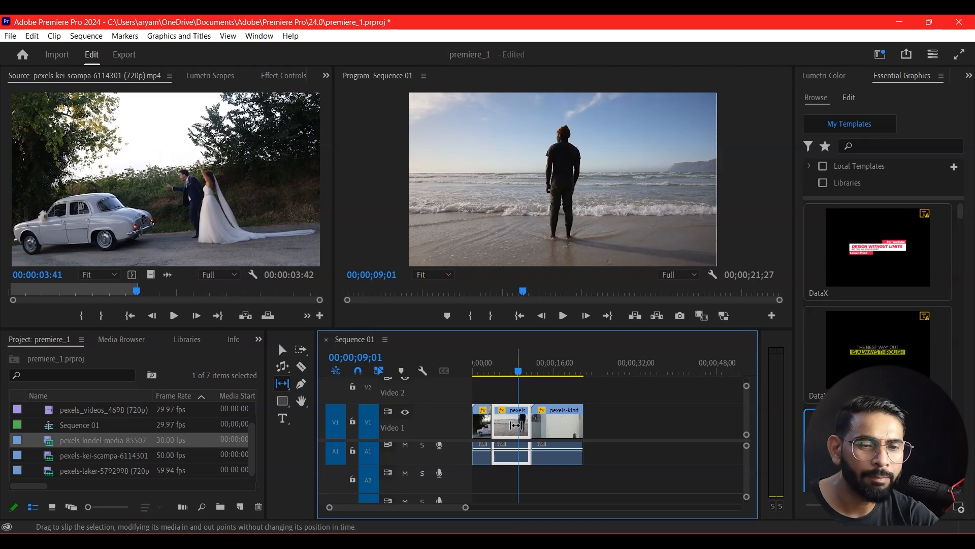
Step: Slip the last clip to later footage with the Slip tool, and play across the cut before it
left_click(282, 384)
left_click(557, 425)
left_click_drag(520, 380, 563, 376)
left_click_drag(560, 428, 547, 427)
left_click_drag(557, 376, 530, 375)
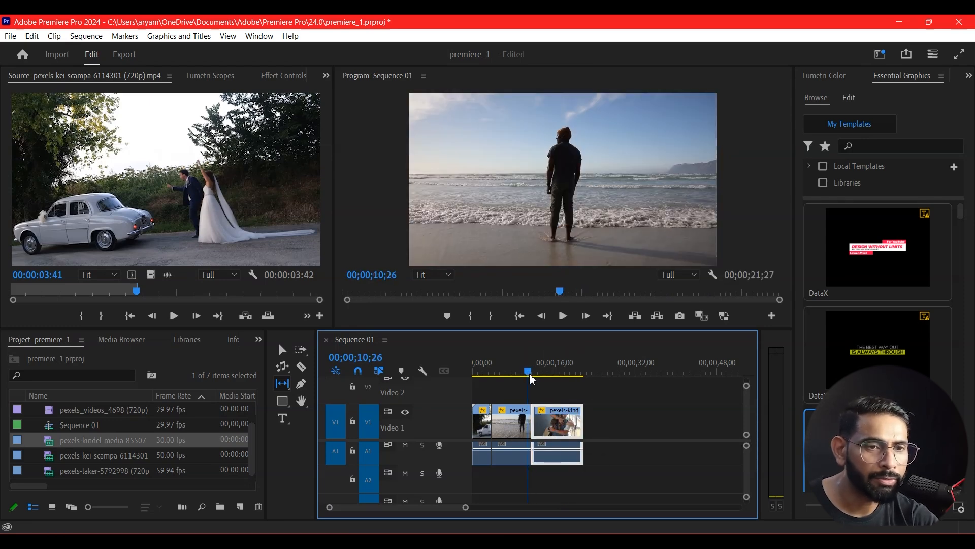
key("space")
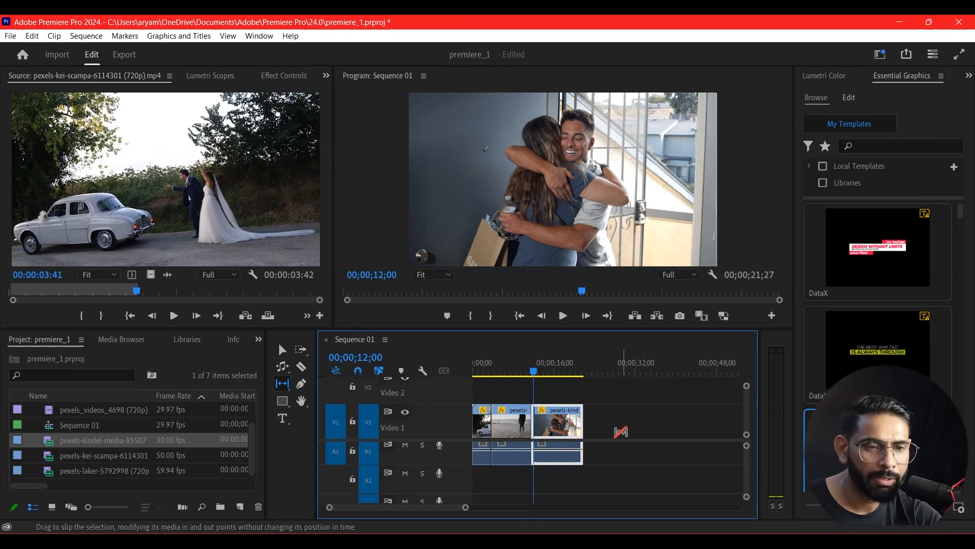
Step: Slip the last clip back to the beginning of its footage, and play across the cut
left_click_drag(621, 432, 599, 435)
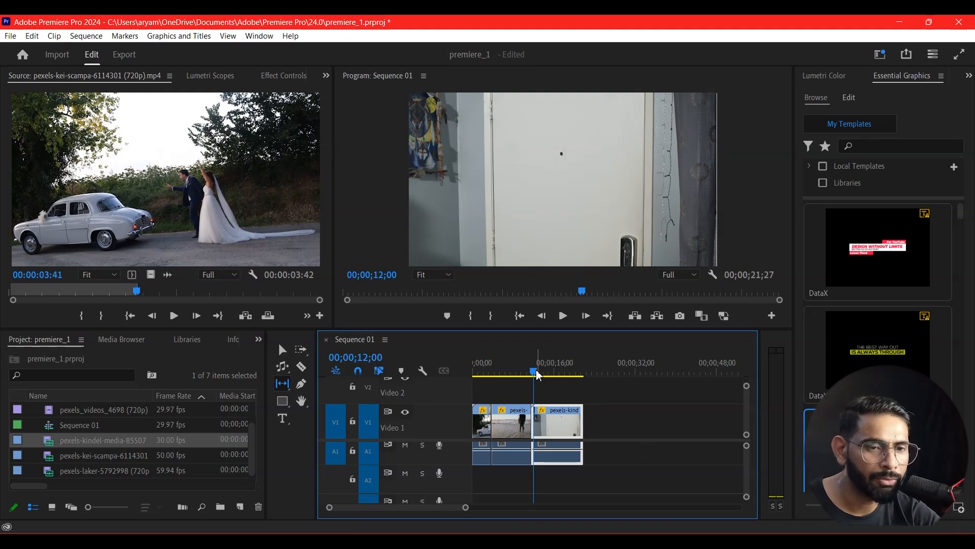
left_click_drag(534, 371, 529, 370)
key("space")
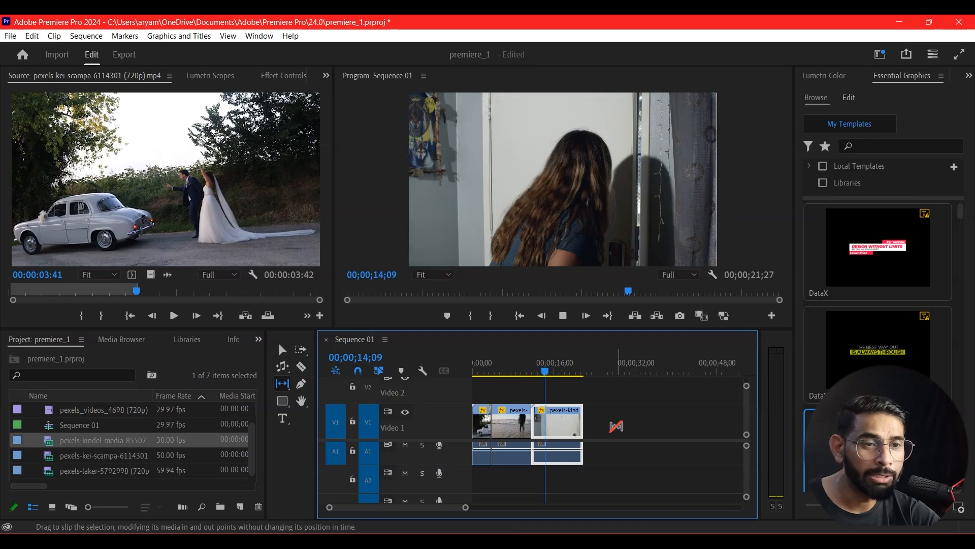
left_click(527, 372)
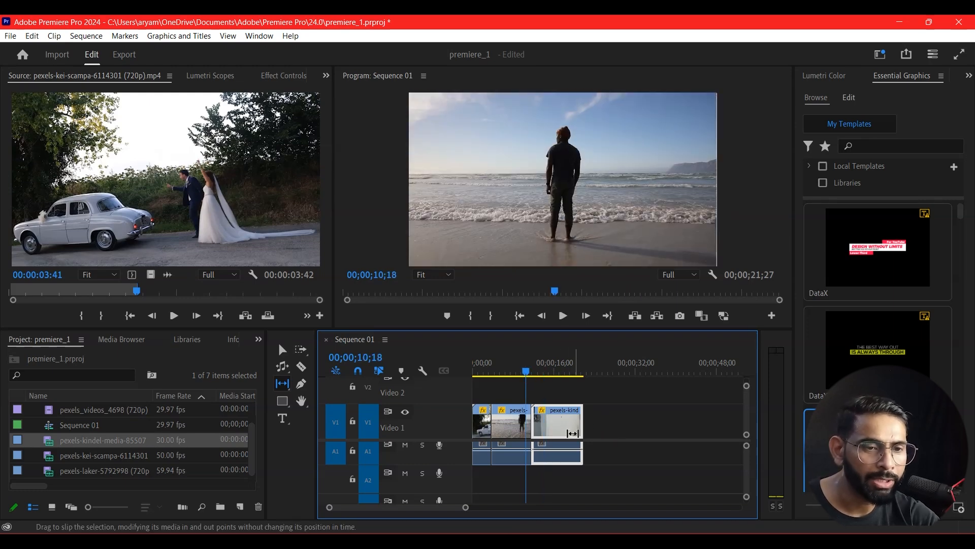
Step: Slip the last clip's footage once more, play the cut, and scrub to 00;00;13;22
left_click_drag(563, 424, 571, 426)
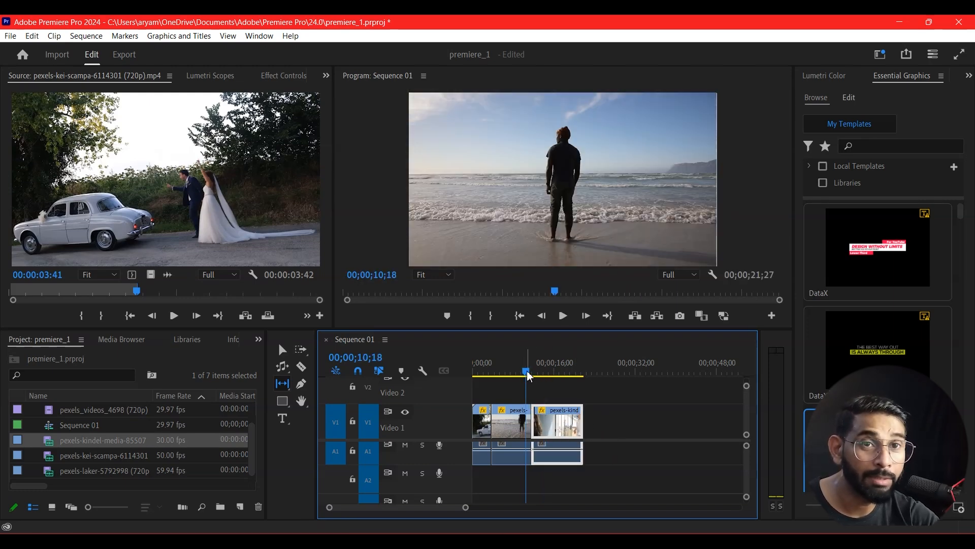
key("space")
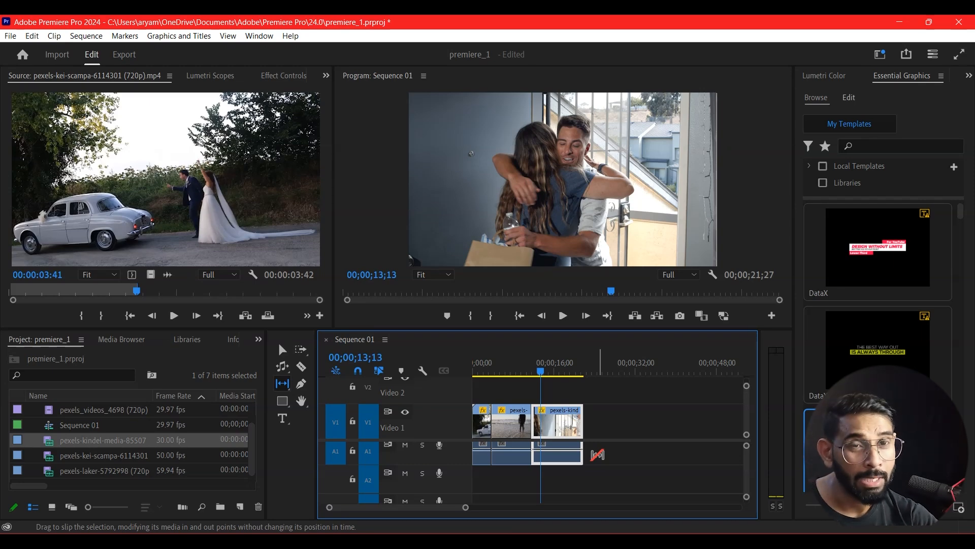
mouse_move(541, 374)
left_mouse_down()
mouse_move(529, 375)
mouse_move(543, 376)
left_mouse_up()
Step: Slip the last clip so its footage starts at 00:00:00:00, and check its opening frames
left_click_drag(561, 427, 757, 395)
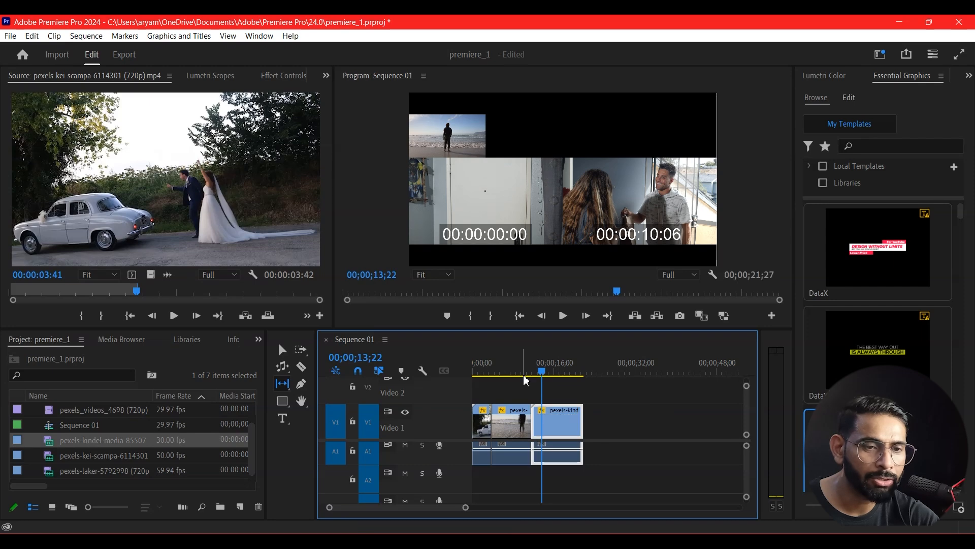
left_click_drag(537, 363, 529, 367)
key("space")
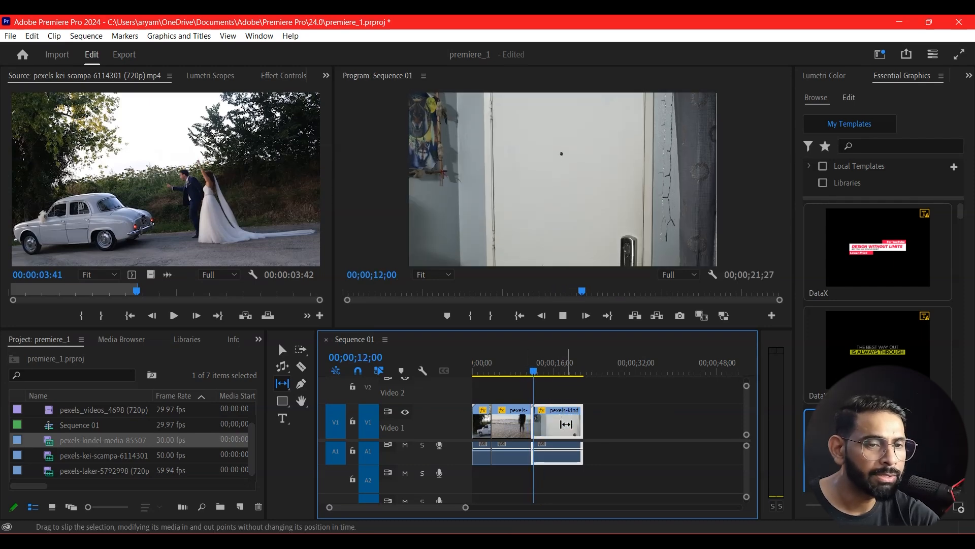
key("space")
Step: Slip the last clip forward to the man holding the bag at the door, and play the result
left_click_drag(566, 424, 539, 373)
left_click_drag(539, 365, 528, 363)
key("space")
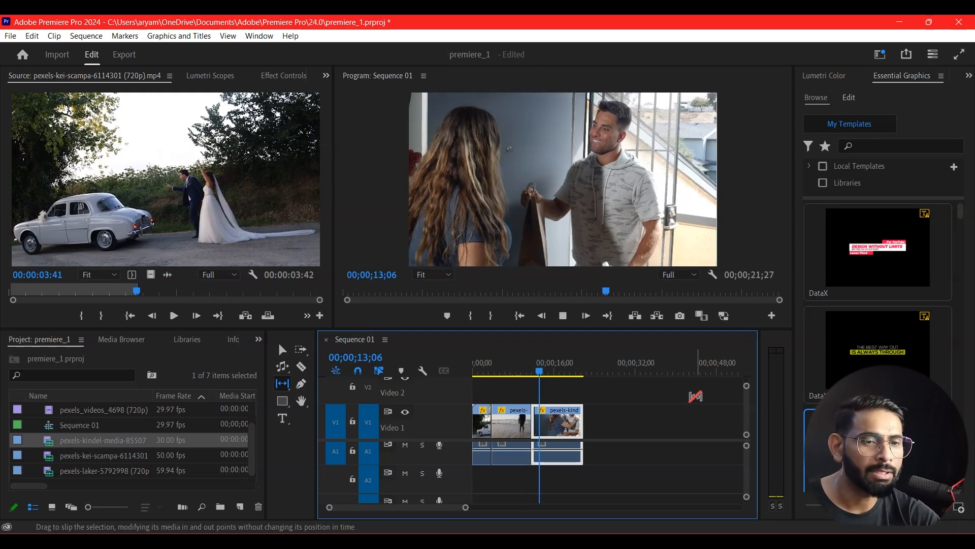
key("space")
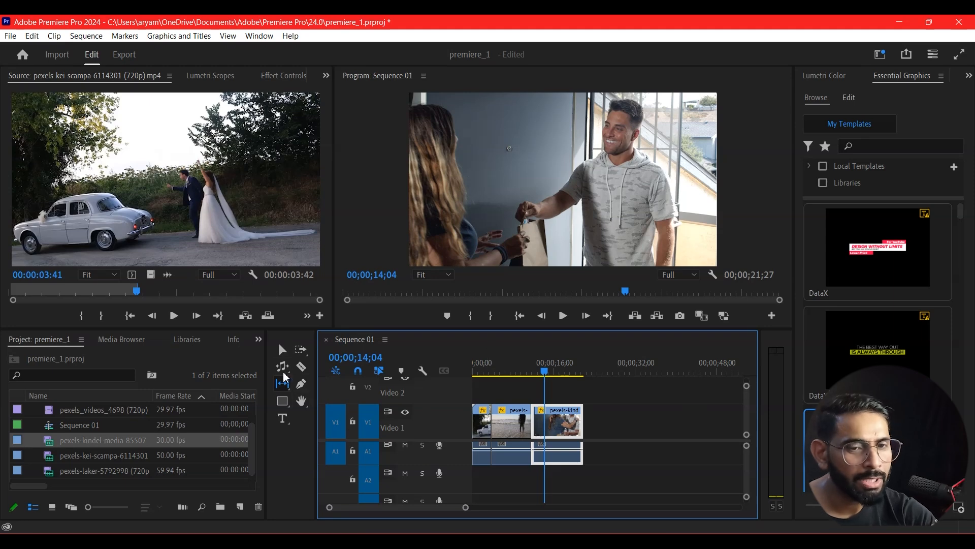
Step: Slide the last clip earlier over the beach clip with the Slide tool, and play from its new start
left_click(288, 387)
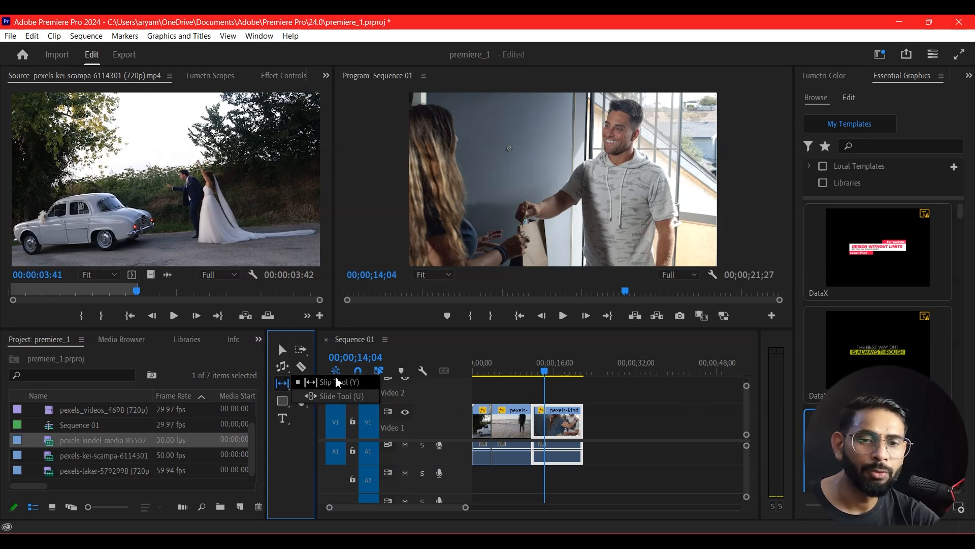
left_click(345, 402)
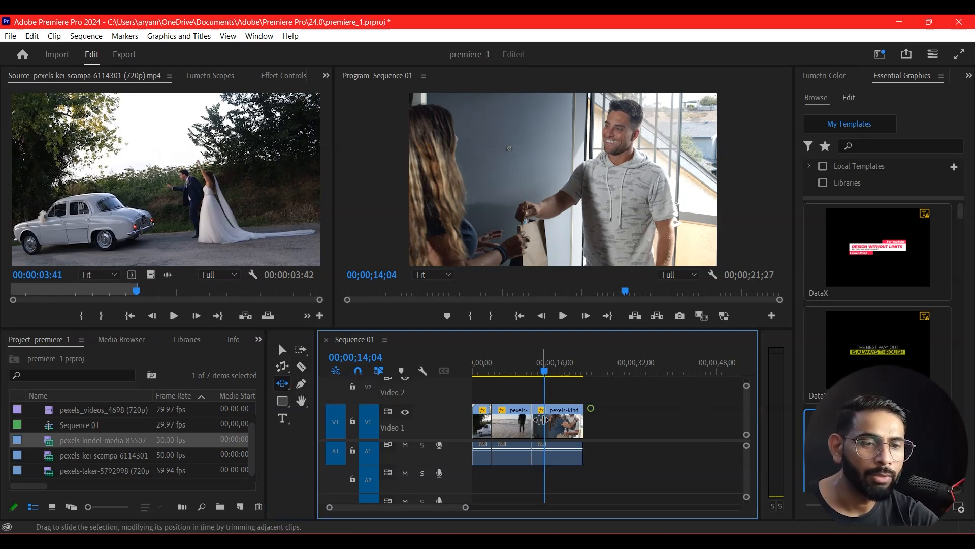
left_click_drag(559, 428, 531, 425)
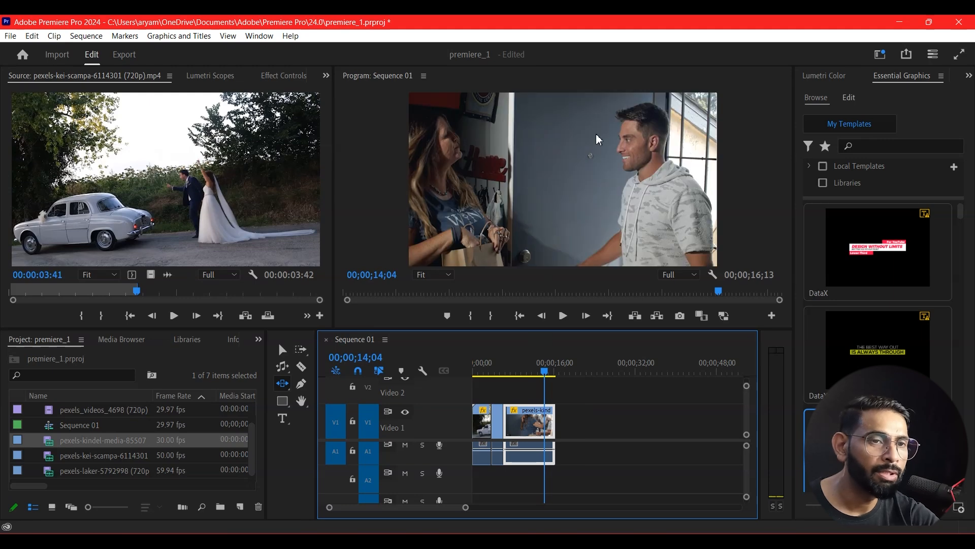
left_click_drag(544, 365, 503, 377)
key("space")
key("space")
Step: Slide the middle beach clip later between its neighbouring clips with the Slide tool
left_click(496, 426)
left_click_drag(497, 426, 617, 437)
left_click_drag(533, 429, 552, 440)
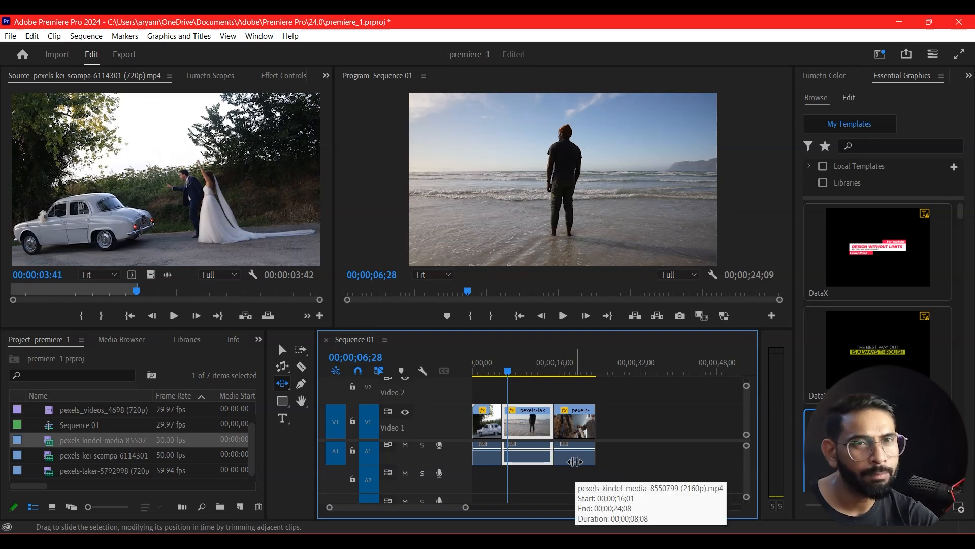
left_click(281, 386)
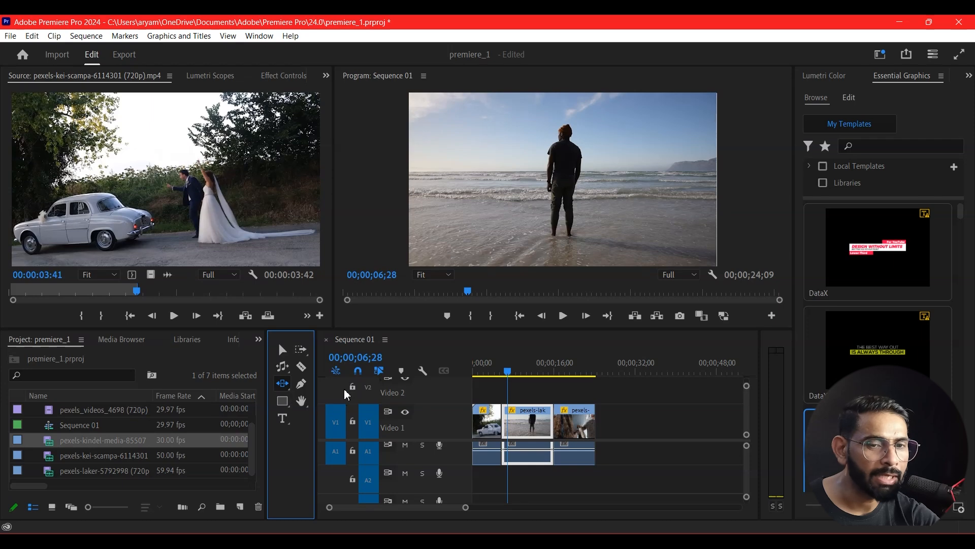
Step: Try to add volume keyframes to the last clip's audio and lower its end with the Pen tool
left_click(301, 383)
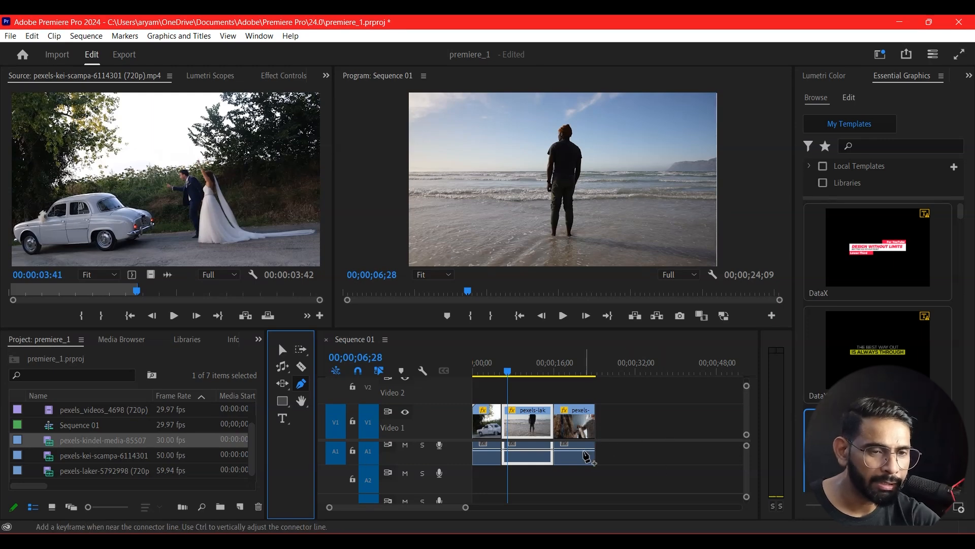
left_click(584, 450)
left_click_drag(593, 450, 594, 460)
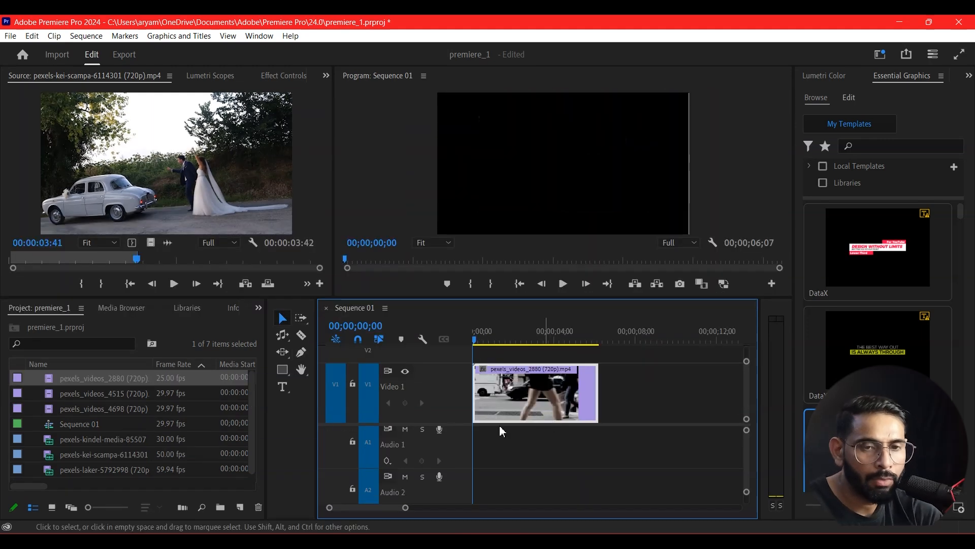
Step: Import Adobe Premiere Pro Class - 1_Introduction.mp4 into the project from the media files
left_click_drag(250, 407, 245, 463)
double_click(149, 479)
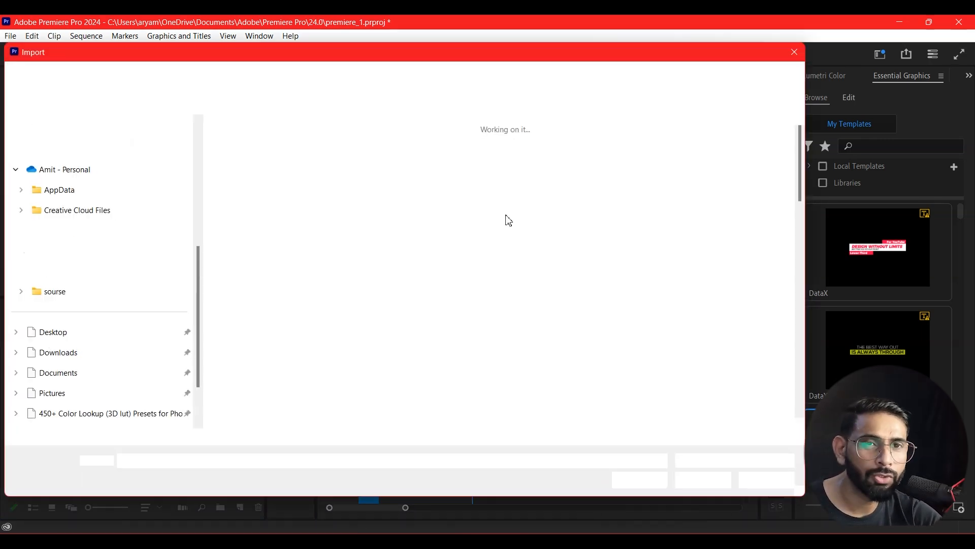
scroll(620, 278, "down", 3)
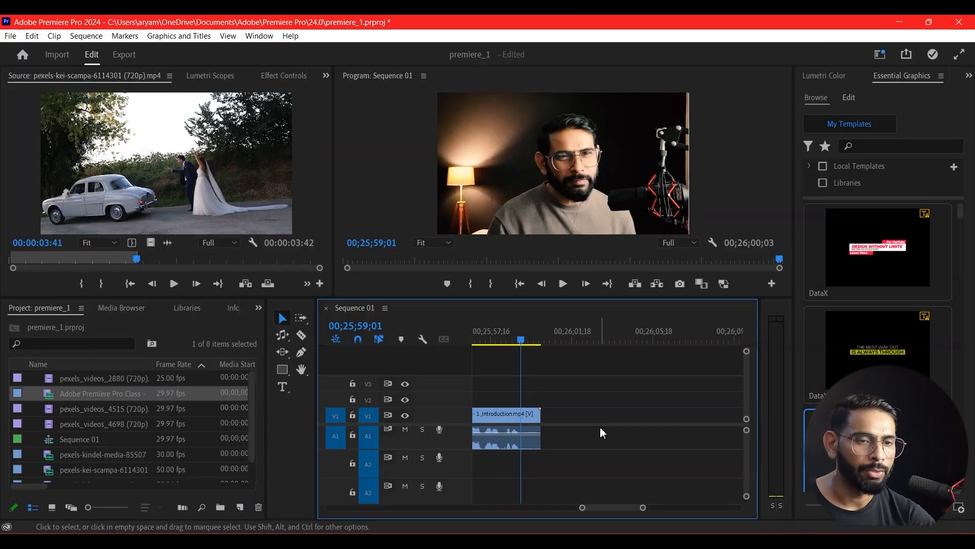
Step: Play the end of the introduction clip and open the system's quick settings
left_click_drag(520, 339, 500, 339)
key("space")
key("space")
mouse_move(691, 541)
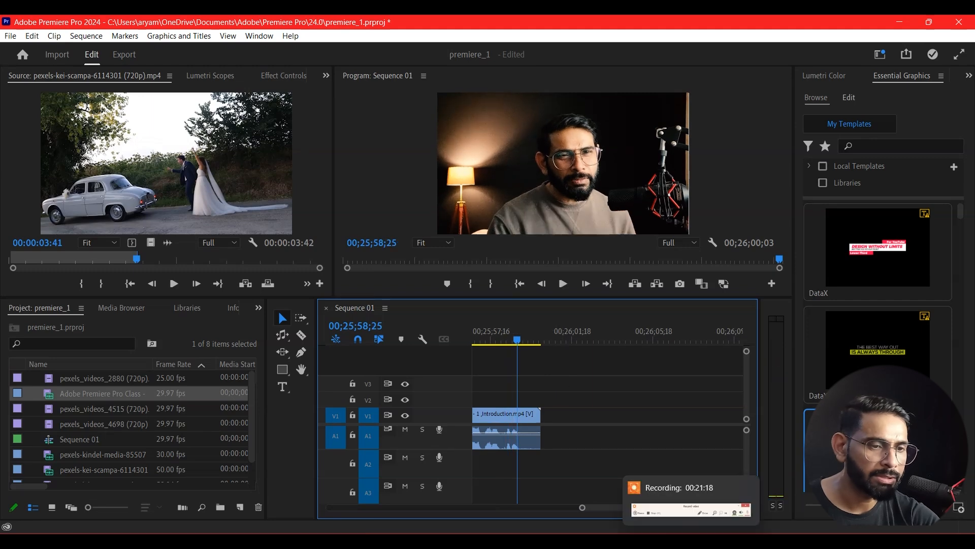
key("super+a")
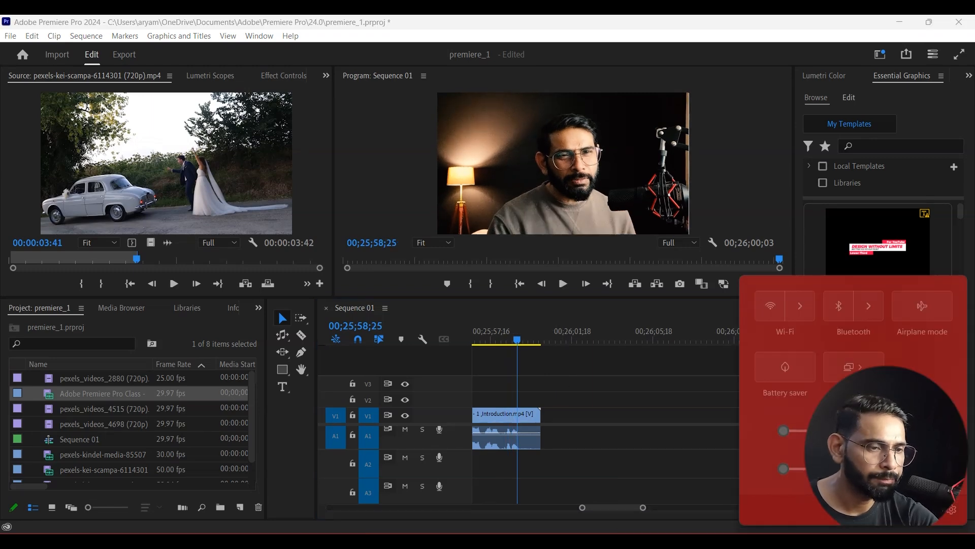
left_click(641, 432)
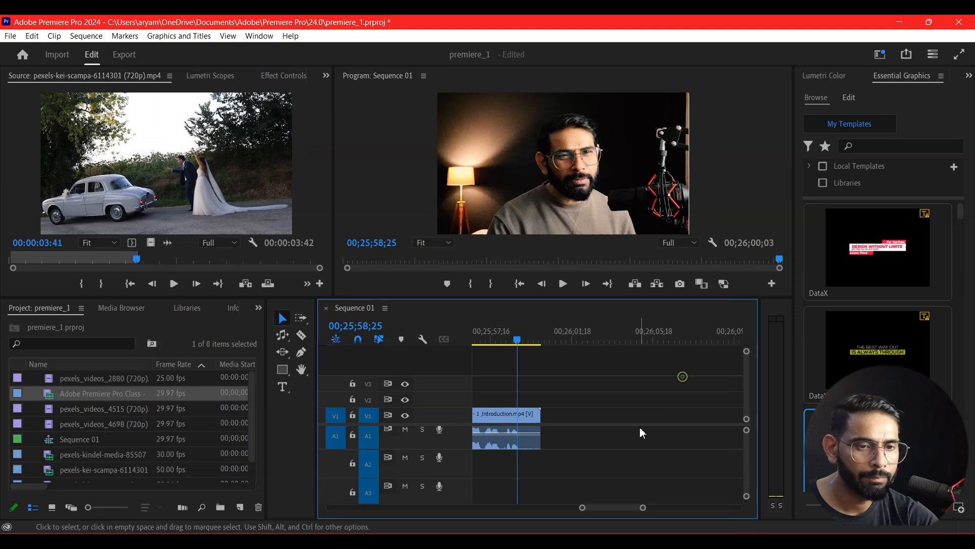
Step: Replay the last seconds of the introduction clip to listen to its closing speech
left_click(479, 343)
key("space")
scroll(555, 403, "up", 3)
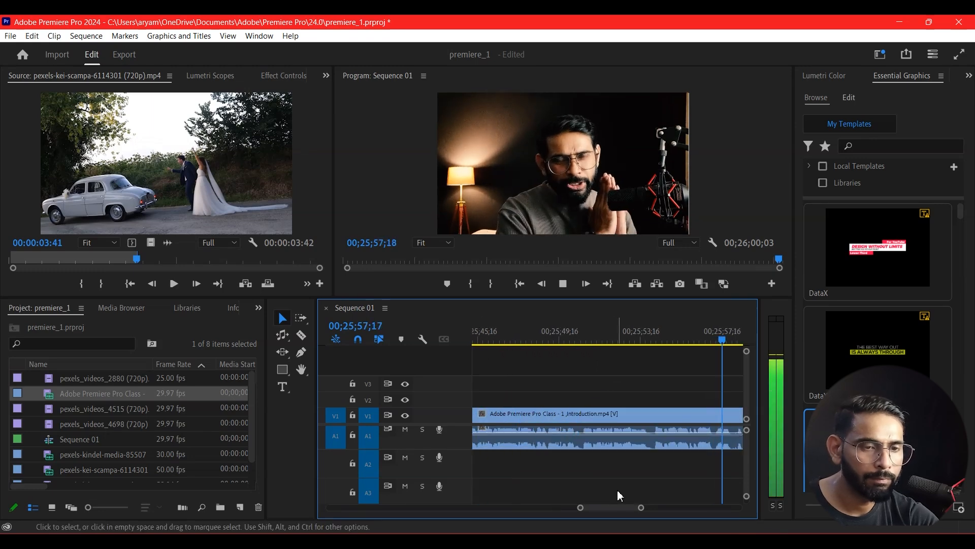
scroll(619, 491, "down", 3)
key("space")
left_click_drag(507, 339, 474, 340)
key("space")
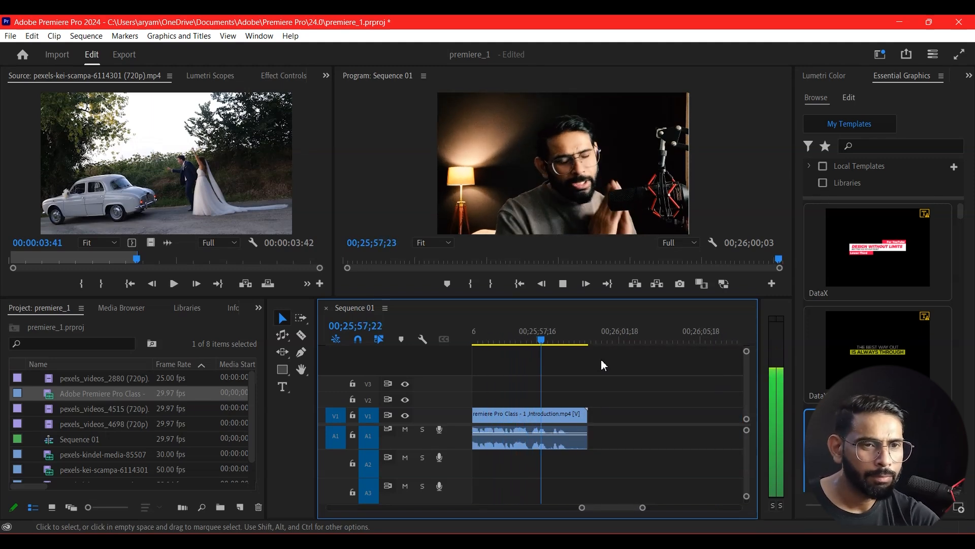
key("space")
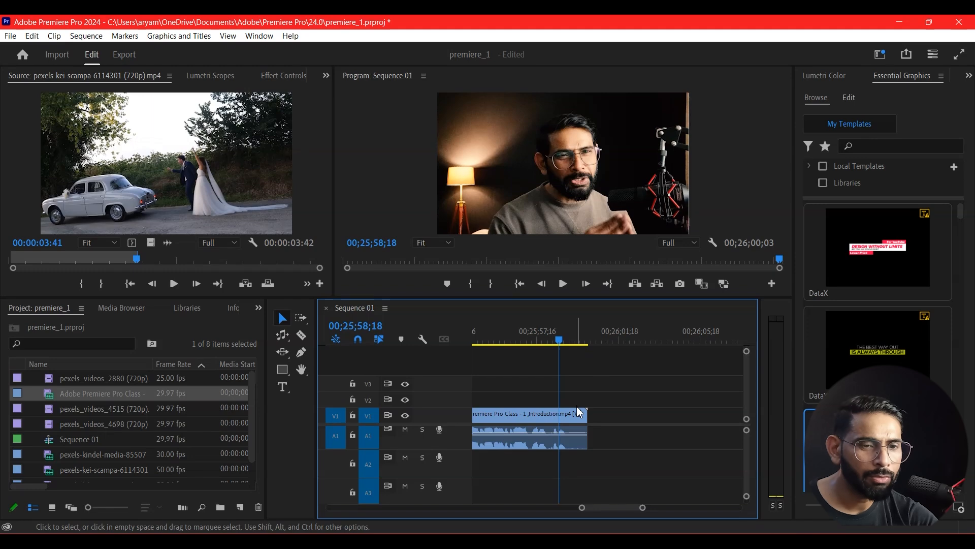
Step: Add two volume keyframes near the end of the introduction clip's audio, lower the second one, and enlarge the audio tracks
left_click(297, 354)
left_click(541, 336)
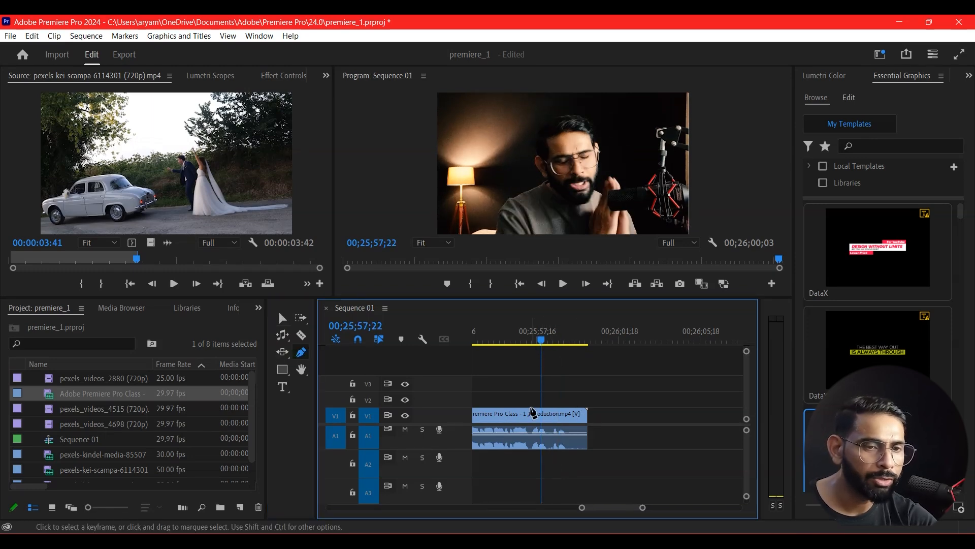
left_click(546, 434)
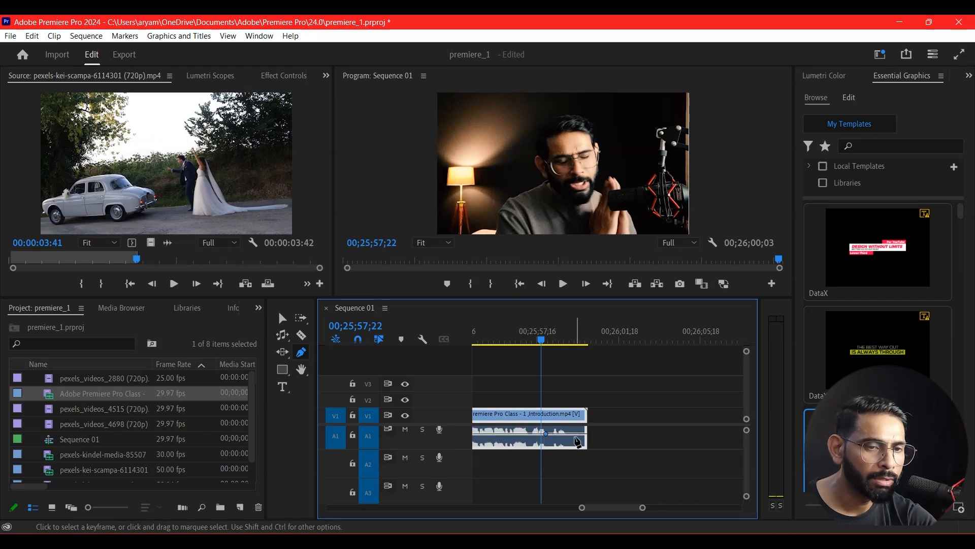
left_click_drag(566, 433, 565, 444)
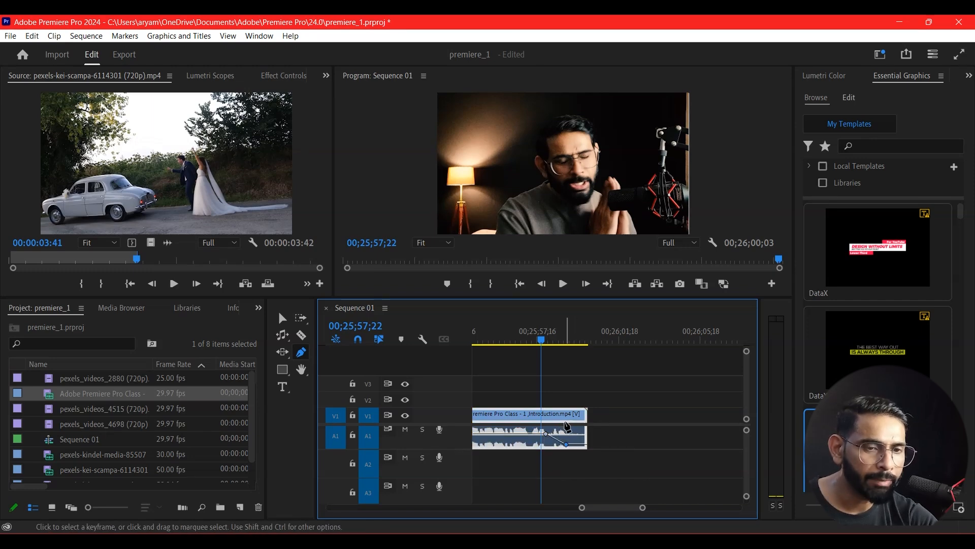
key("alt+equal")
key("alt+equal")
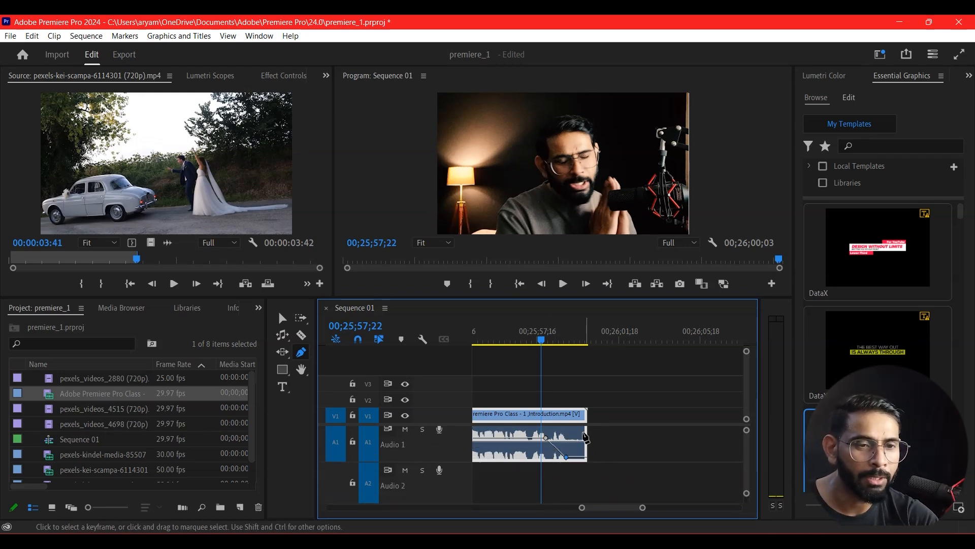
Step: Play the clip's ending to hear the volume fade, and increase the height of the video tracks
key("space")
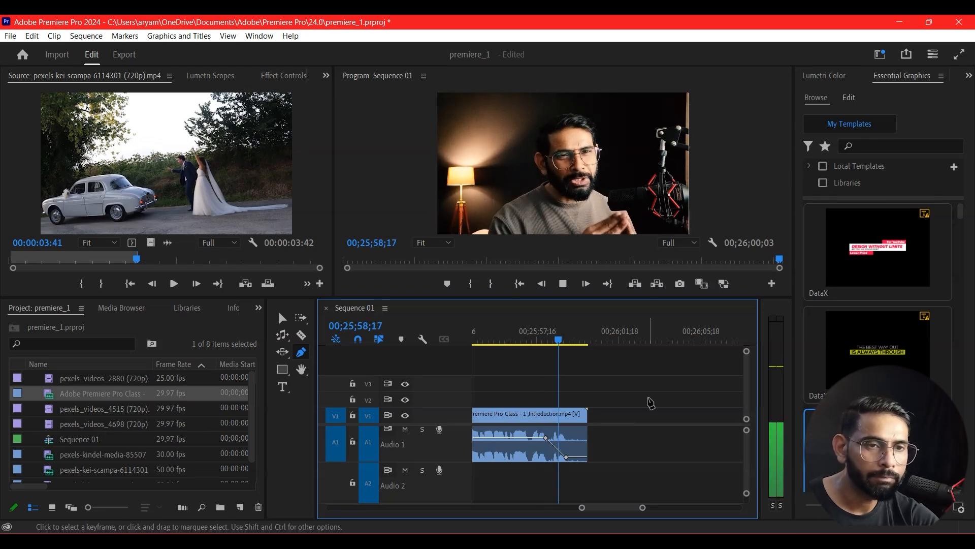
left_click(531, 343)
key("space")
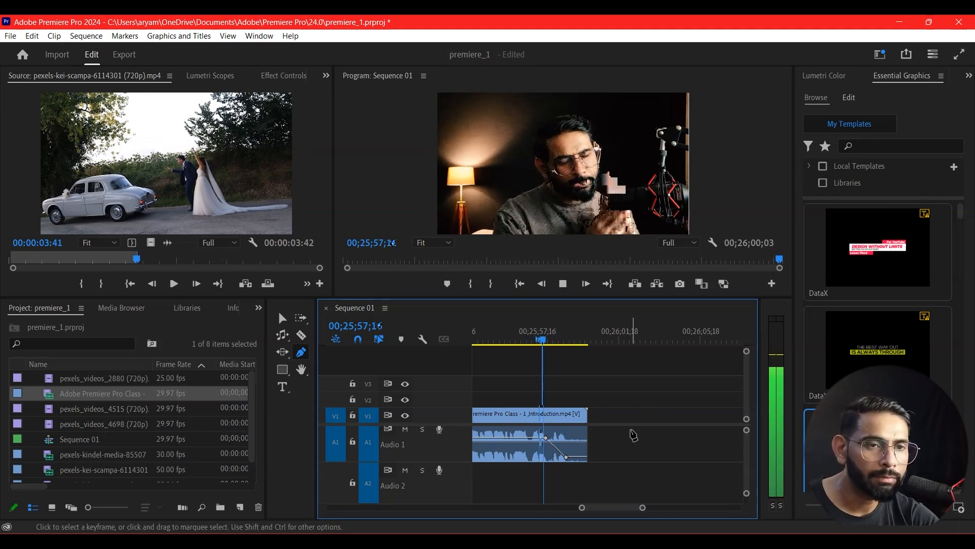
key("ctrl+equal")
key("ctrl+equal")
key("ctrl+equal")
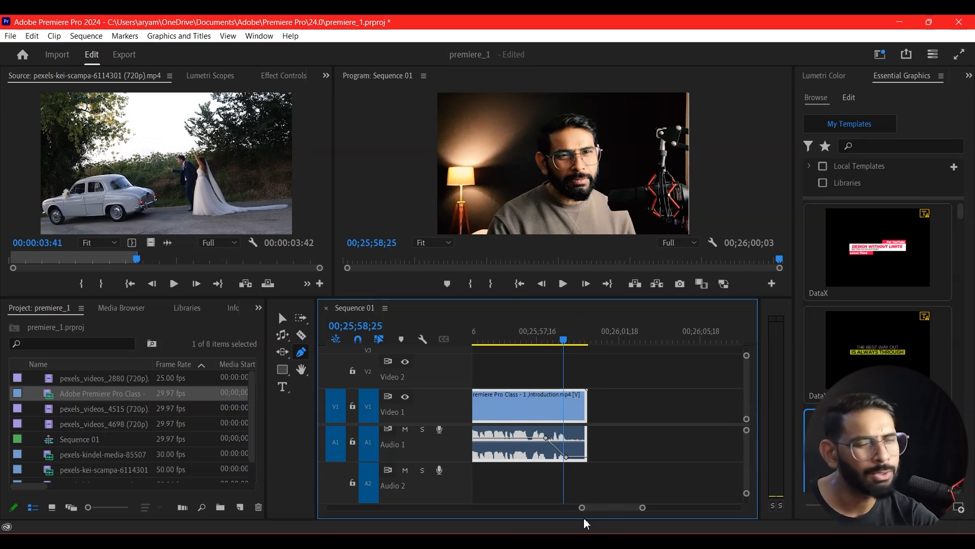
Step: Enlarge the program preview and draw a gray rectangle about 2100 by 252 across the lower part of the frame
left_click(287, 370)
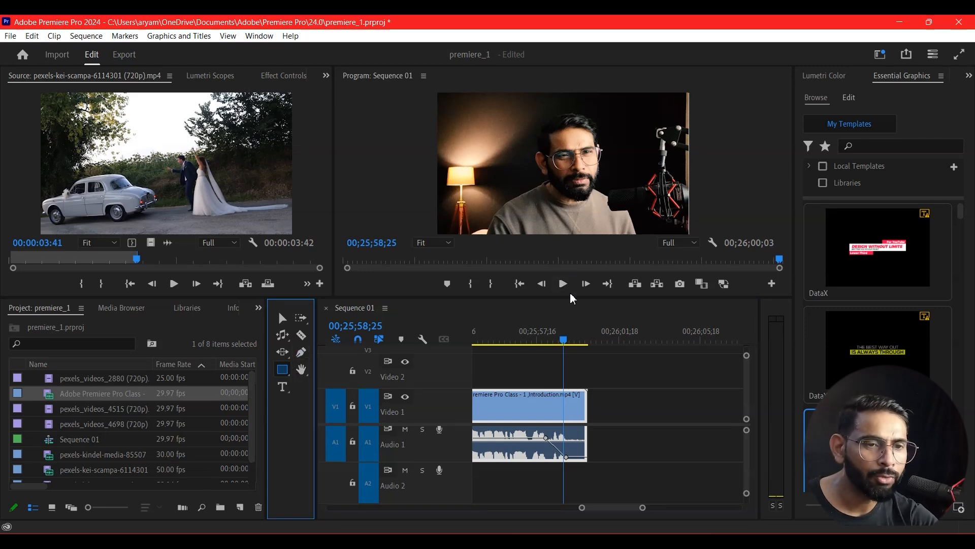
left_click_drag(574, 299, 583, 409)
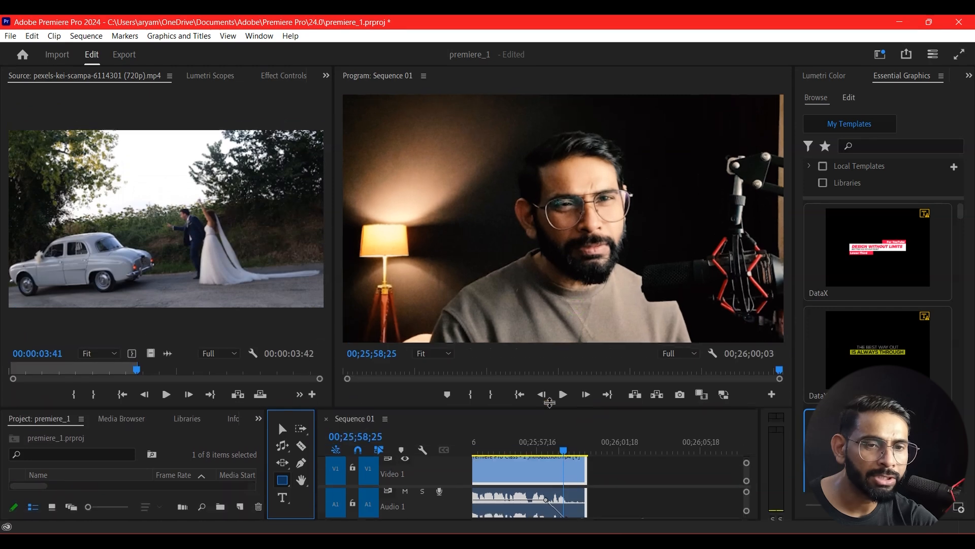
left_click_drag(351, 271, 813, 330)
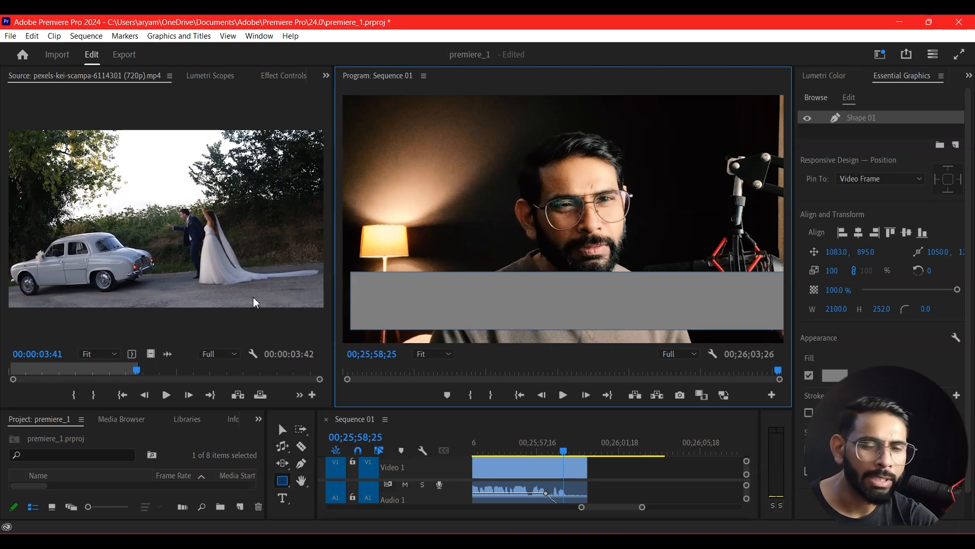
Step: Set the shape tool to Polygon, and move the gray rectangle to about 1011, 925
left_click(282, 480)
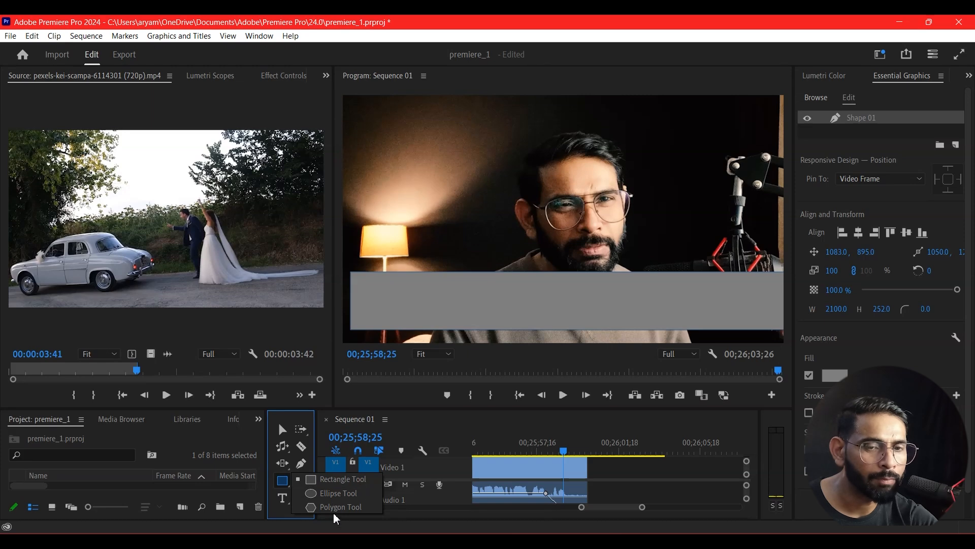
left_click(336, 507)
left_click(280, 429)
left_click_drag(488, 303, 473, 310)
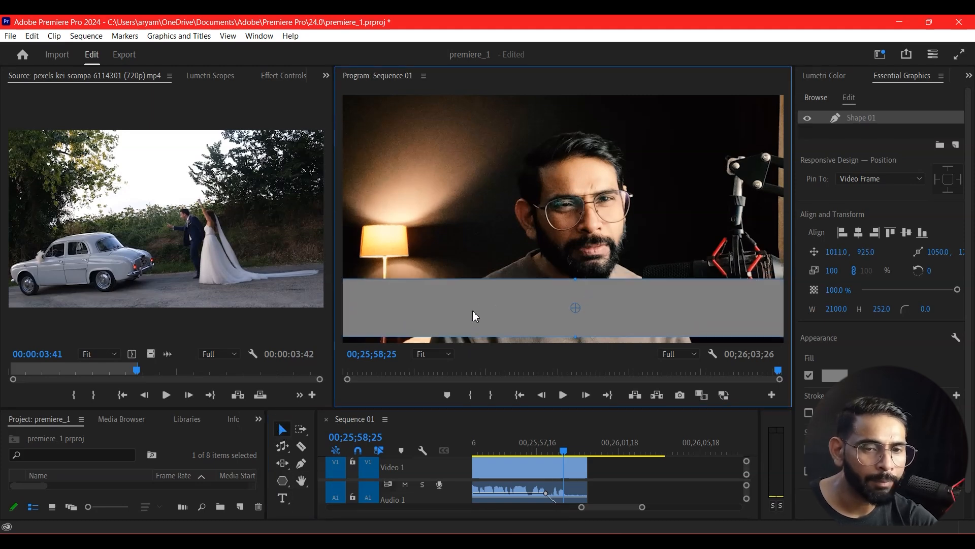
Step: Add the text DreamCT TUTOR over the video and place it at the left end of the gray bar
left_click(282, 497)
left_click(489, 245)
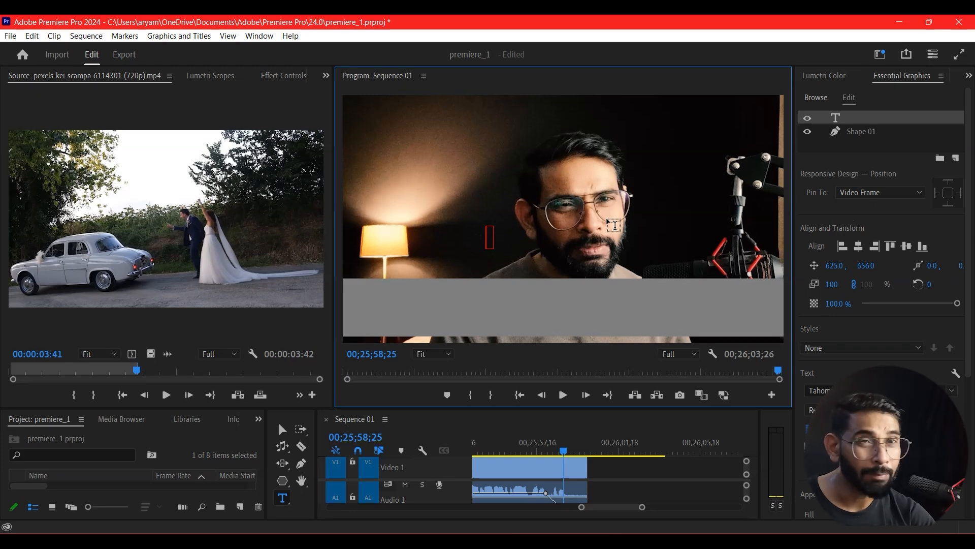
type("DreamCT TUTOR")
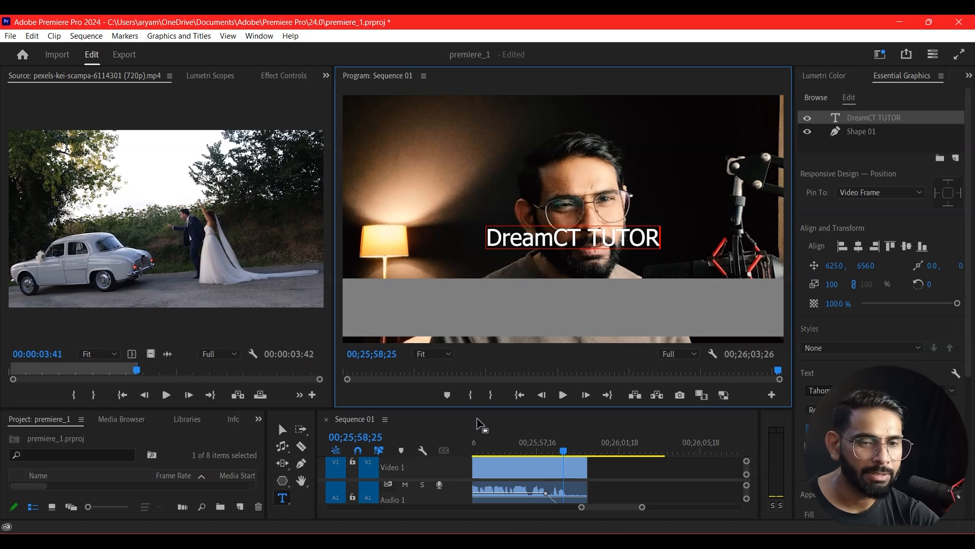
left_click(282, 429)
left_click_drag(553, 242, 419, 316)
Step: Enlarge the timeline and move the title graphic on Video 2 earlier, over the end of the introduction clip
left_click(597, 290)
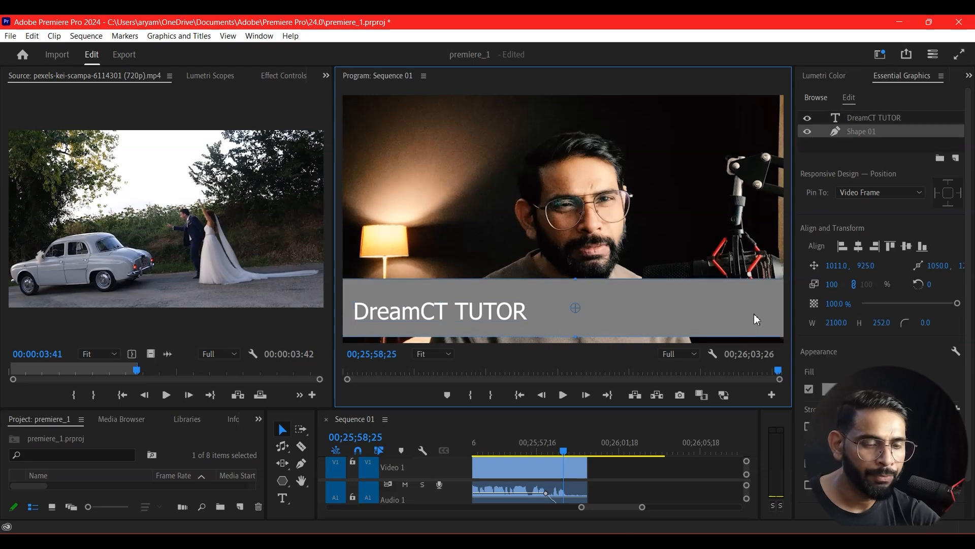
left_click_drag(653, 409, 652, 303)
left_click_drag(615, 375, 528, 374)
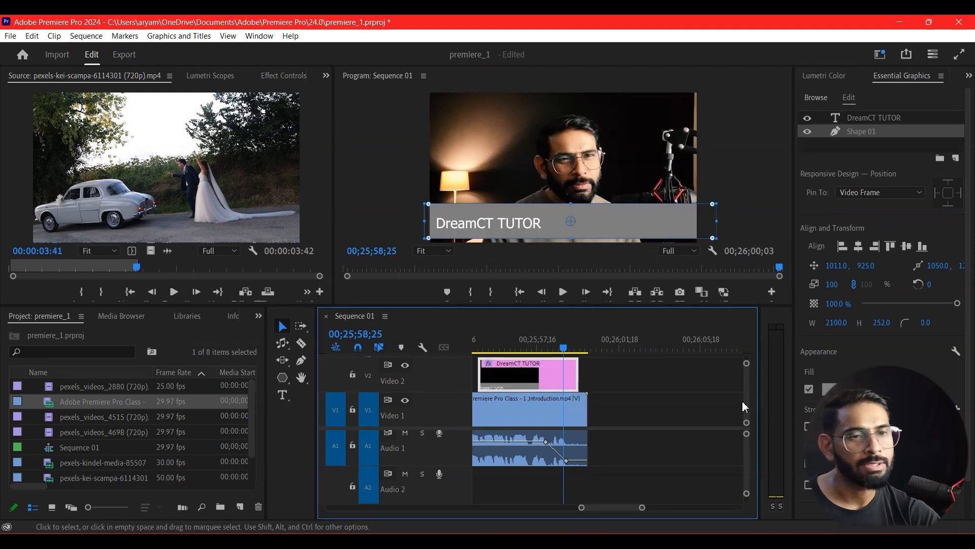
Step: Scroll the timeline to earlier footage with the Hand tool
left_click(305, 378)
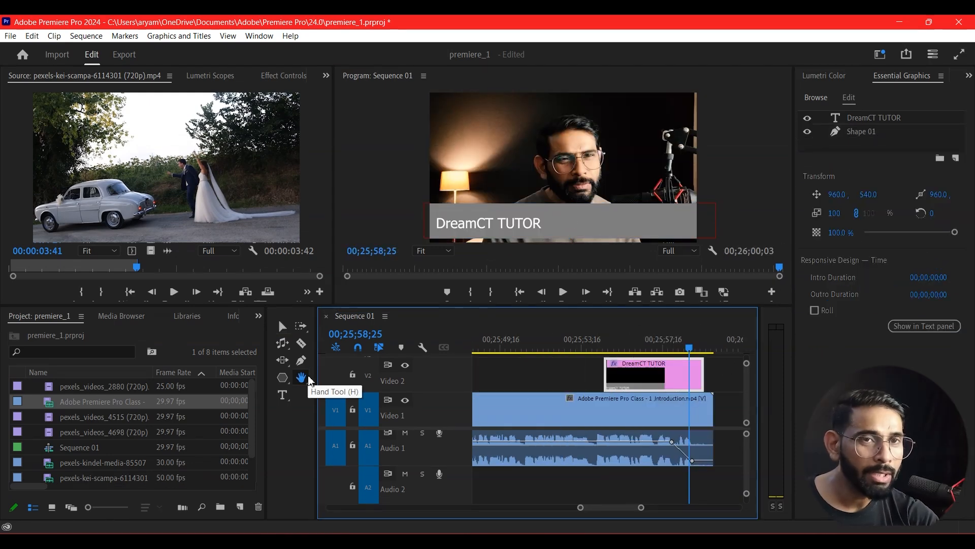
mouse_move(652, 409)
left_mouse_down()
mouse_move(559, 409)
mouse_move(657, 409)
left_mouse_up()
left_click_drag(488, 405, 519, 406)
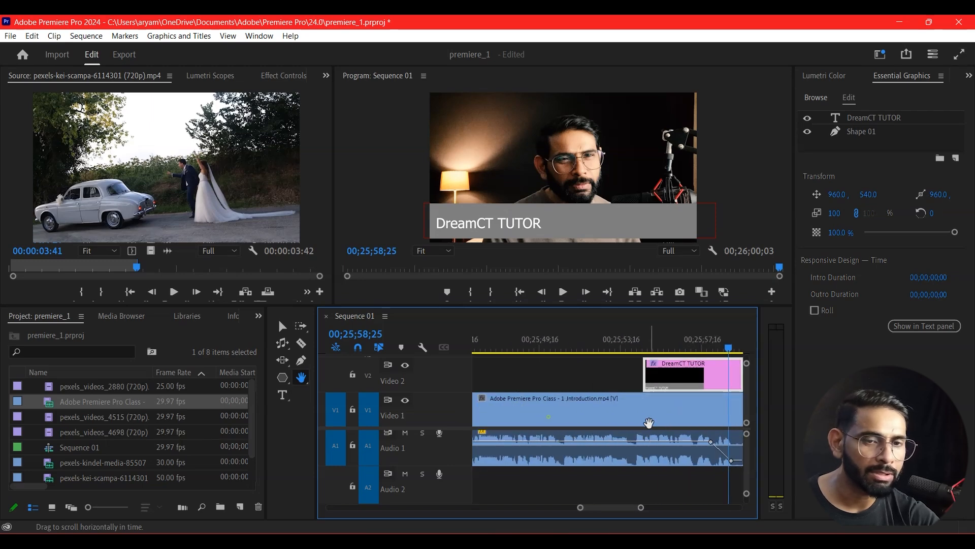
Step: Switch through the Rectangle, Type, Ellipse and Polygon tools to show the drawing options
left_click(281, 381)
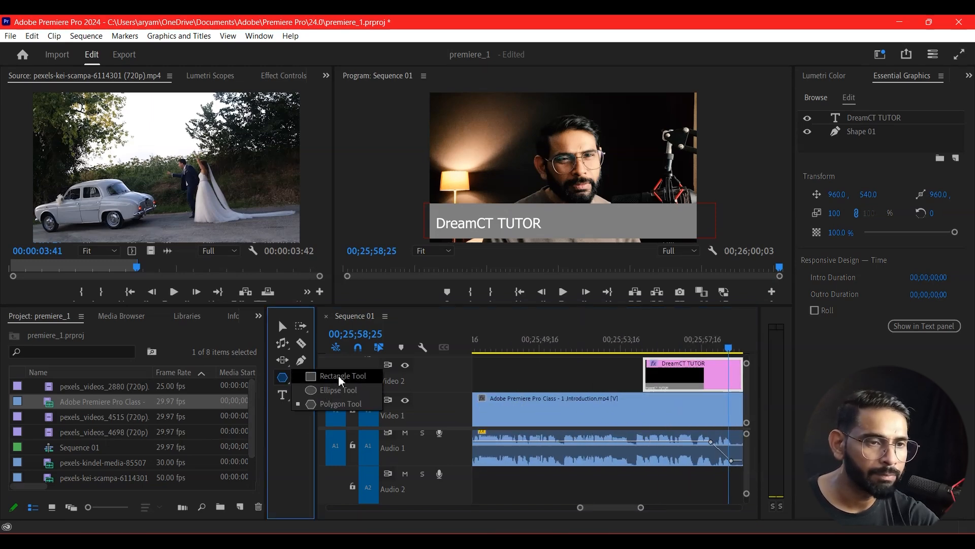
left_click(338, 376)
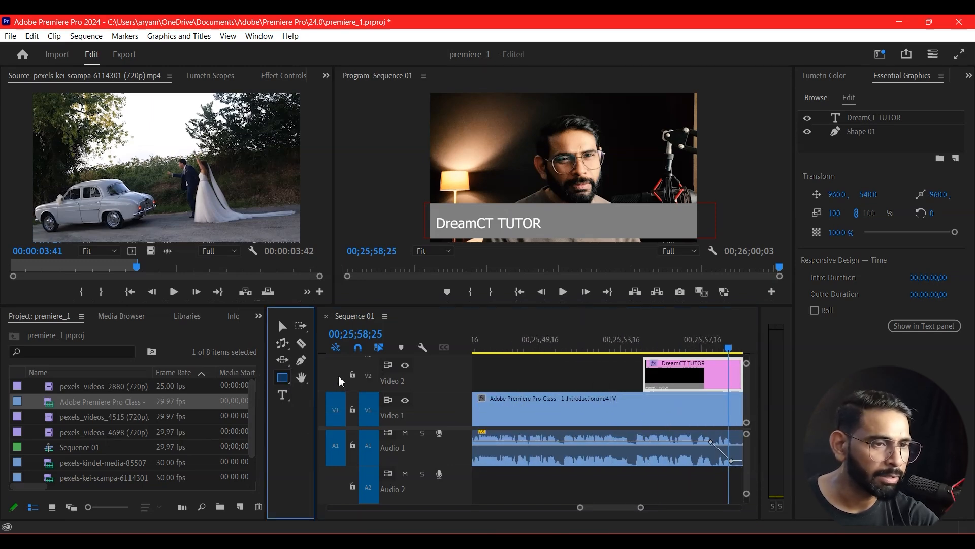
left_click(288, 391)
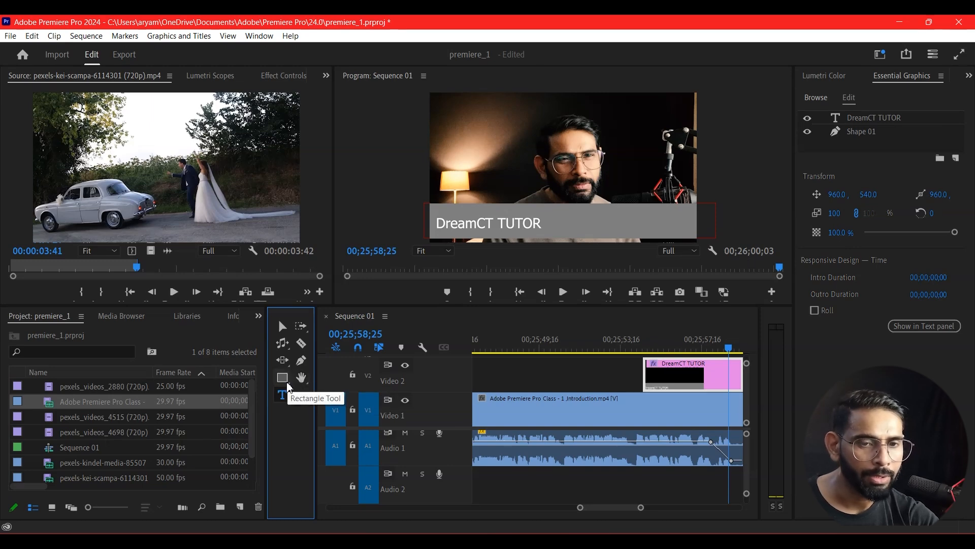
left_click(283, 377)
left_click(335, 390)
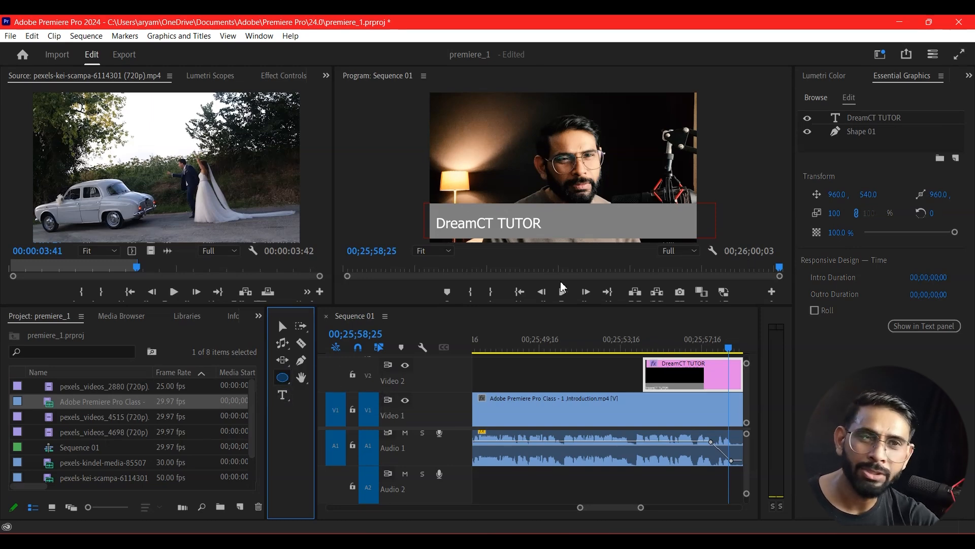
left_click(283, 377)
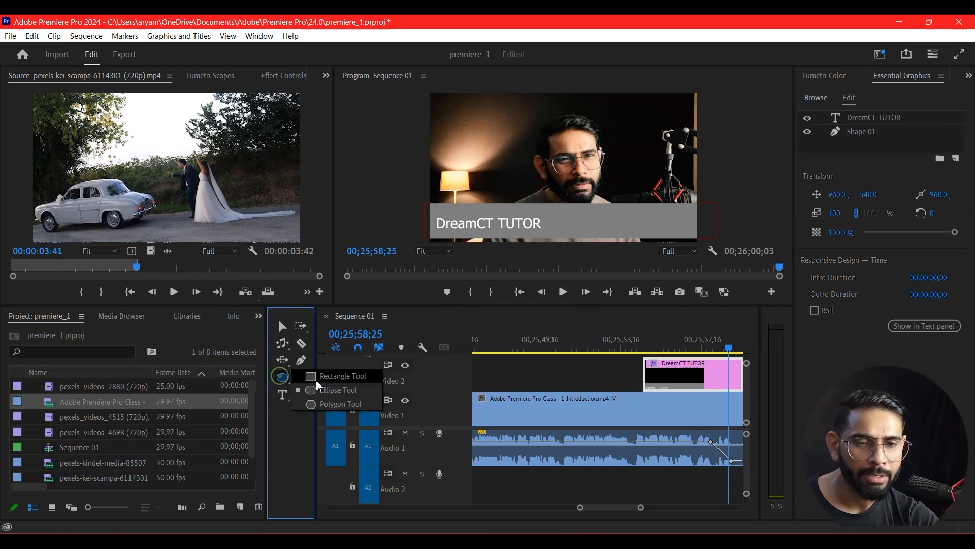
left_click(339, 404)
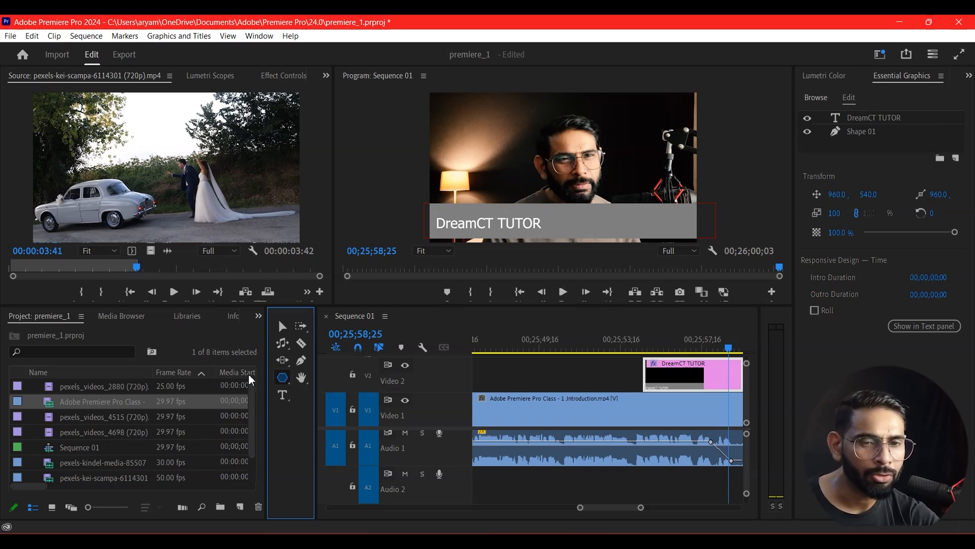
Step: Pan the timeline back and forth around the title graphic with the Hand tool
left_click(301, 377)
left_click_drag(688, 389, 460, 409)
left_click_drag(679, 420, 710, 413)
left_click_drag(507, 424, 577, 382)
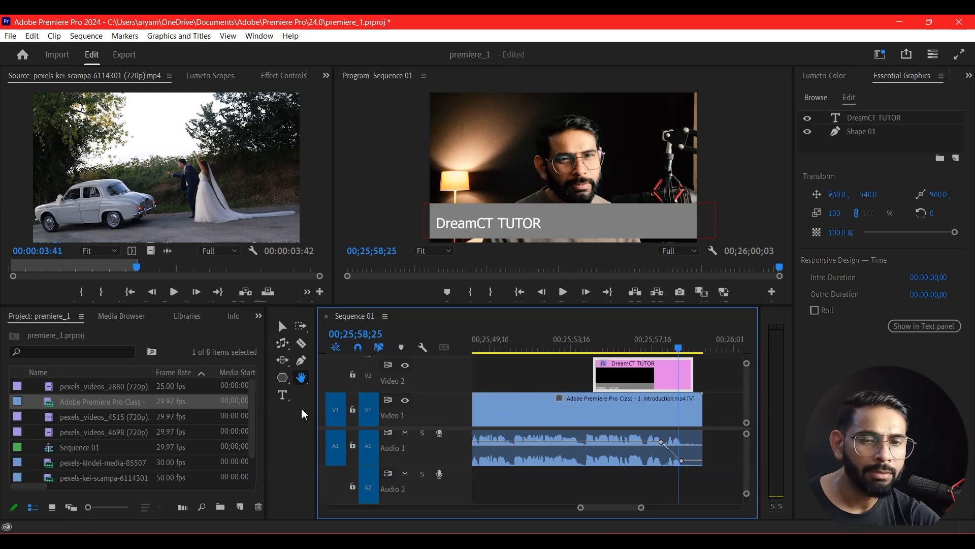